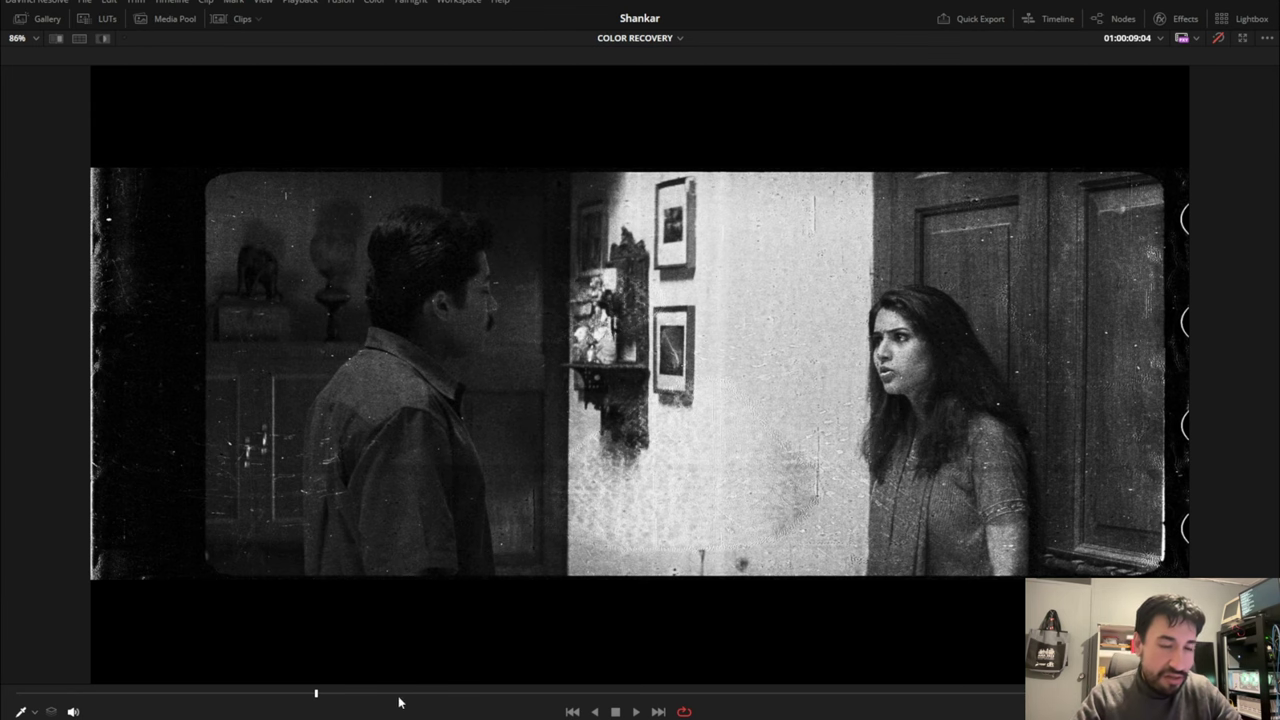
Move the playhead back to 01:00:03:02 and examine the frame's blue channel with the grades bypassed
drag(317, 709, 121, 665)
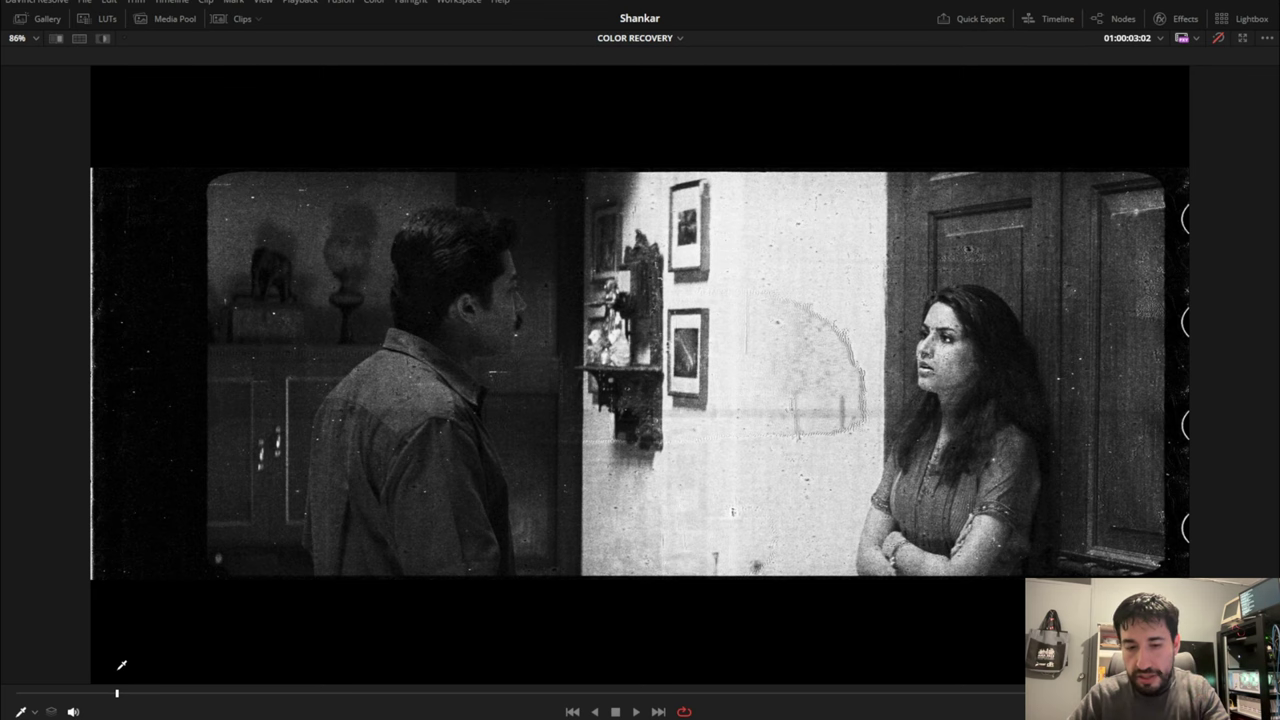
key(ctrl+n)
key(ctrl+n)
key(ctrl+n)
key(ctrl+n)
key(ctrl+n)
key(ctrl+n)
key(ctrl+n)
key(ctrl+n)
key(ctrl+n)
key(ctrl+n)
key(ctrl+n)
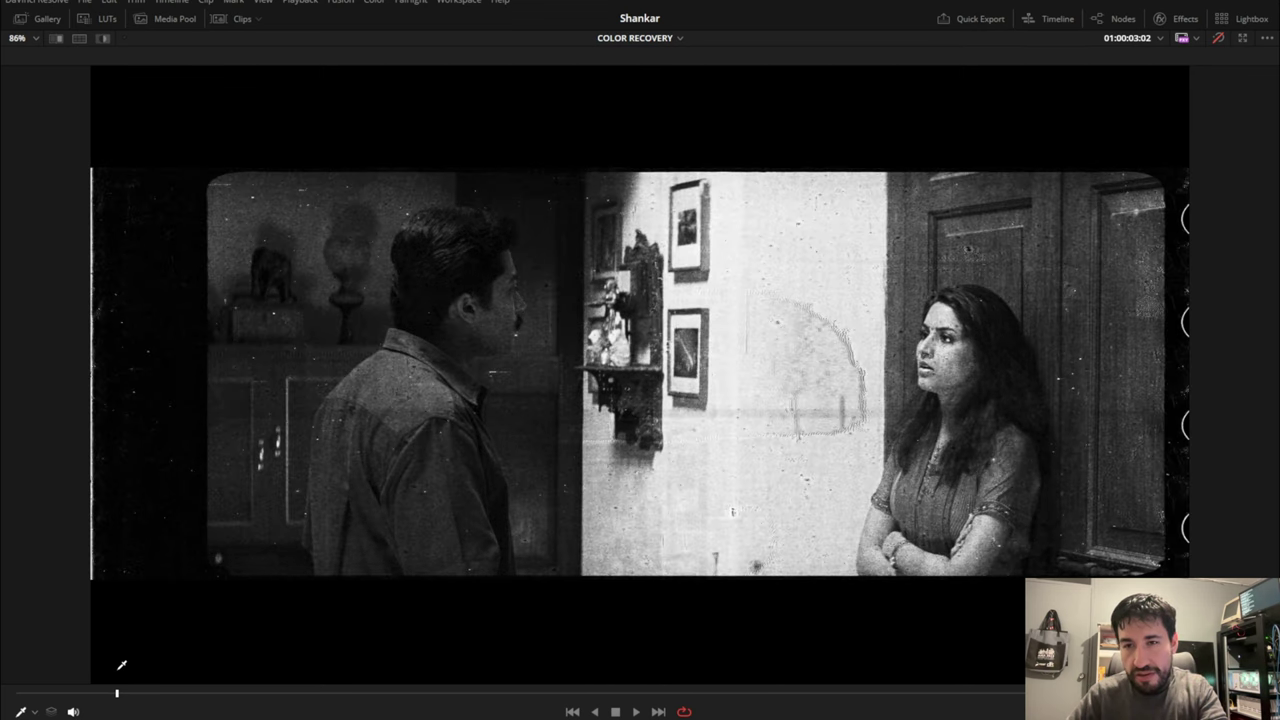
Examine the red and green channels of the bypassed frame, one channel at a time
key(shift+d)
key(shift+d)
key(shift+d)
key(shift+d)
key(shift+d)
key(shift+d)
key(shift+d)
key(shift+d)
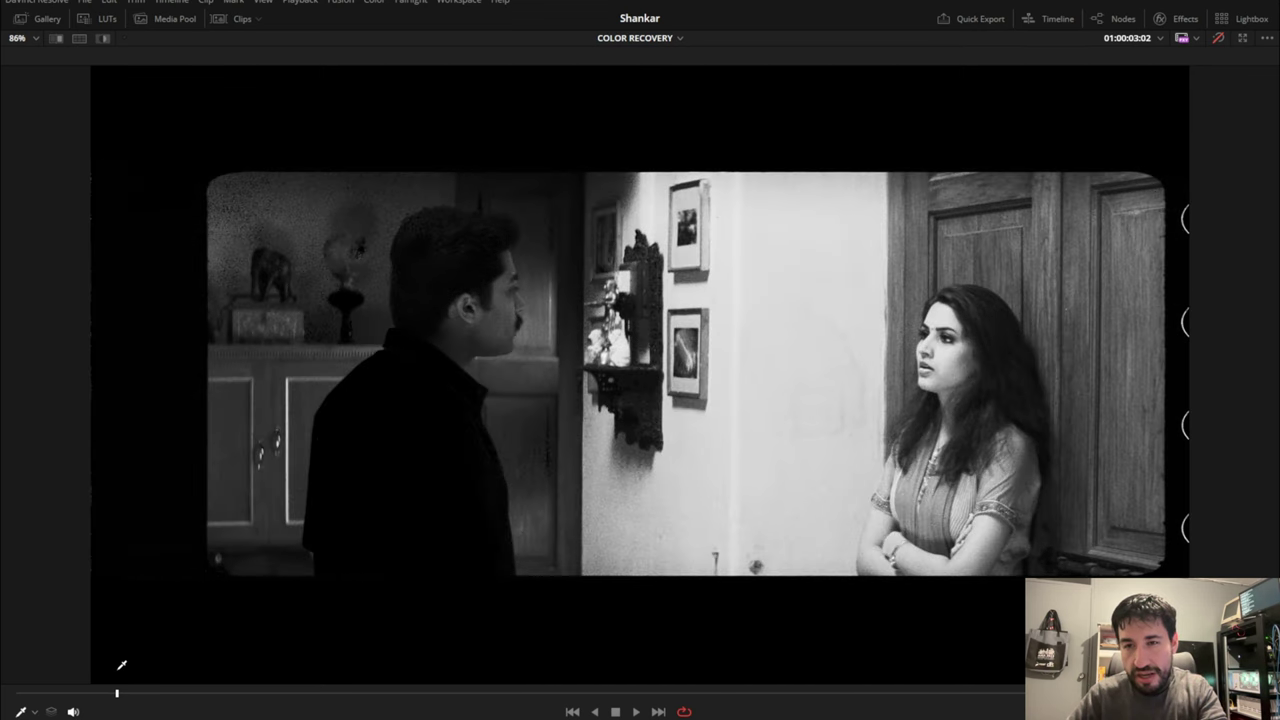
key(shift+d)
key(shift+d)
key(shift+d)
key(shift+d)
key(shift+d)
key(shift+d)
key(shift+d)
key(shift+d)
key(shift+d)
key(shift+d)
key(shift+d)
key(shift+d)
key(shift+d)
key(shift+d)
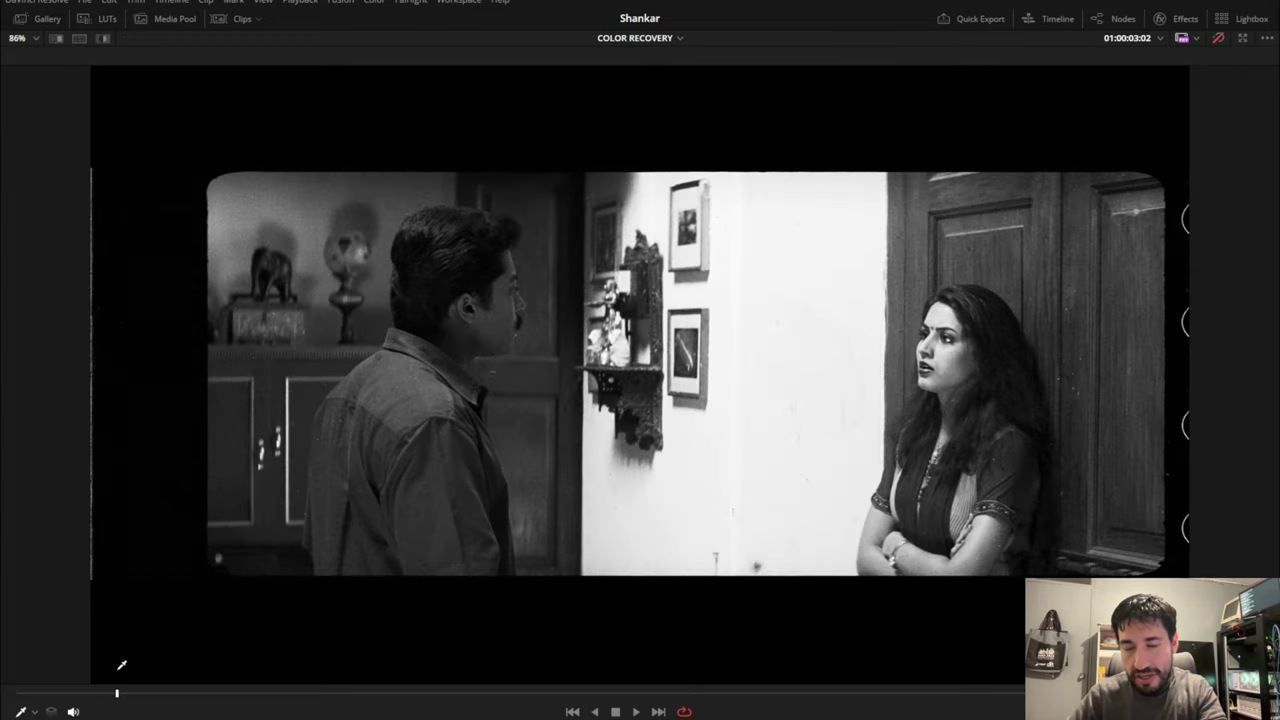
Compare the frame's blue channel with its full-color image while the grades stay bypassed
key(ctrl+n)
key(ctrl+n)
key(ctrl+n)
key(ctrl+n)
key(ctrl+n)
key(ctrl+n)
key(ctrl+n)
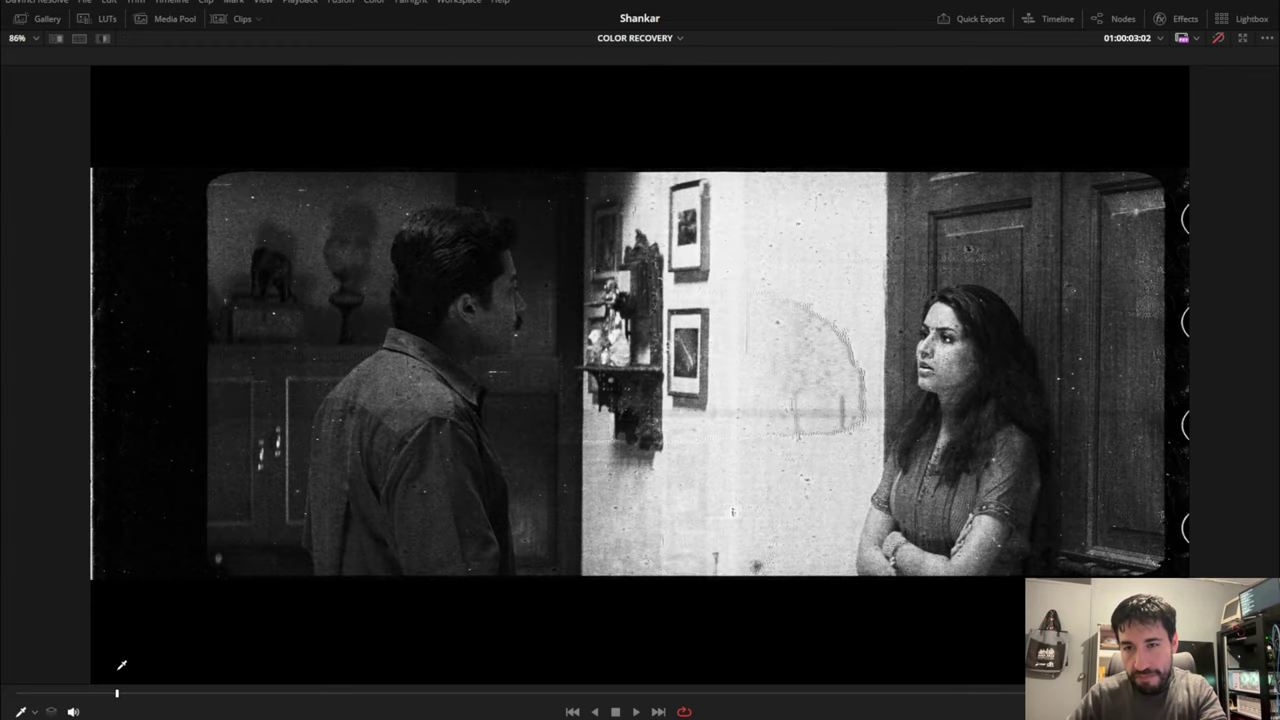
key(shift+d)
key(shift+d)
key(shift+d)
key(shift+d)
key(shift+d)
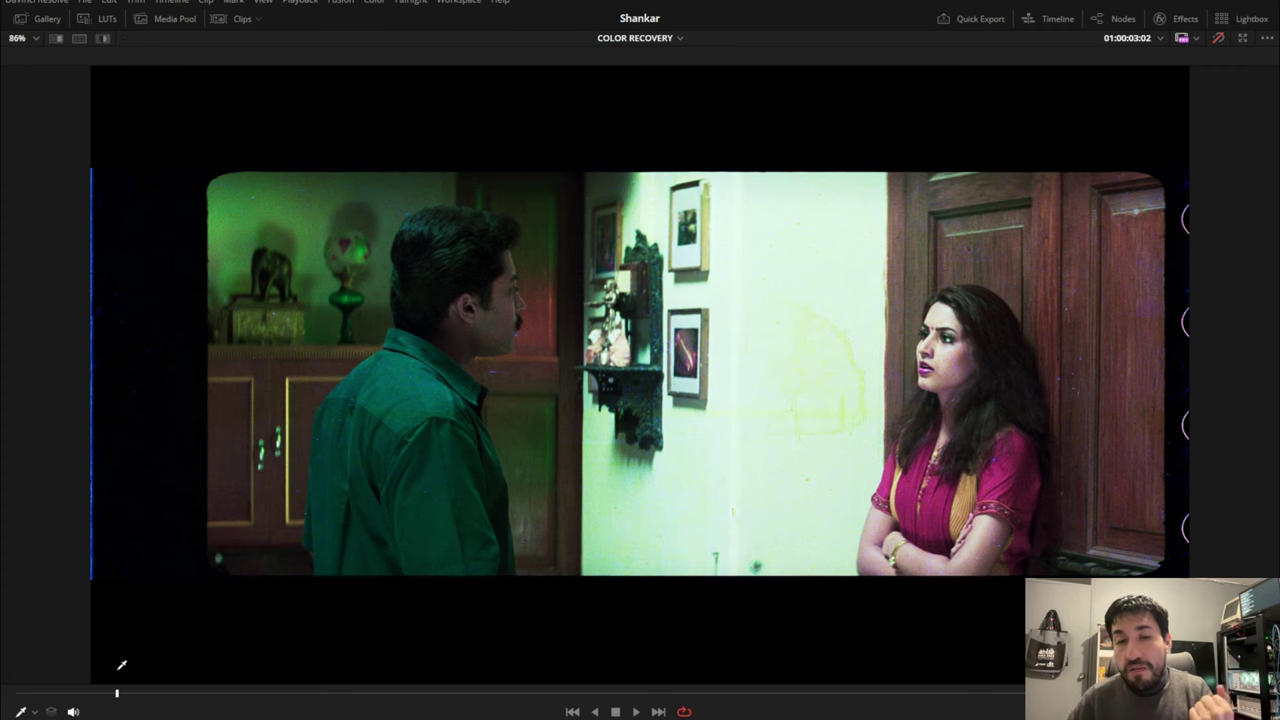
Switch between the isolated green and blue channels to compare their image detail
key(b)
key(g)
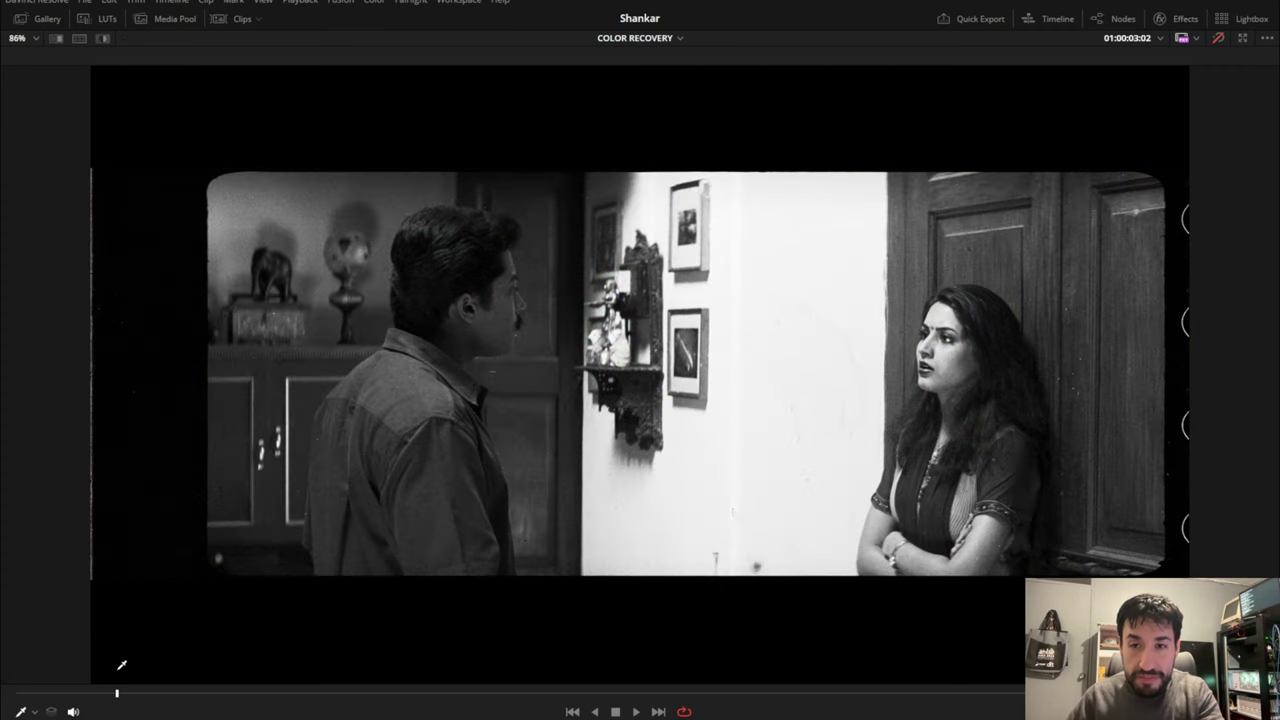
key(b)
key(g)
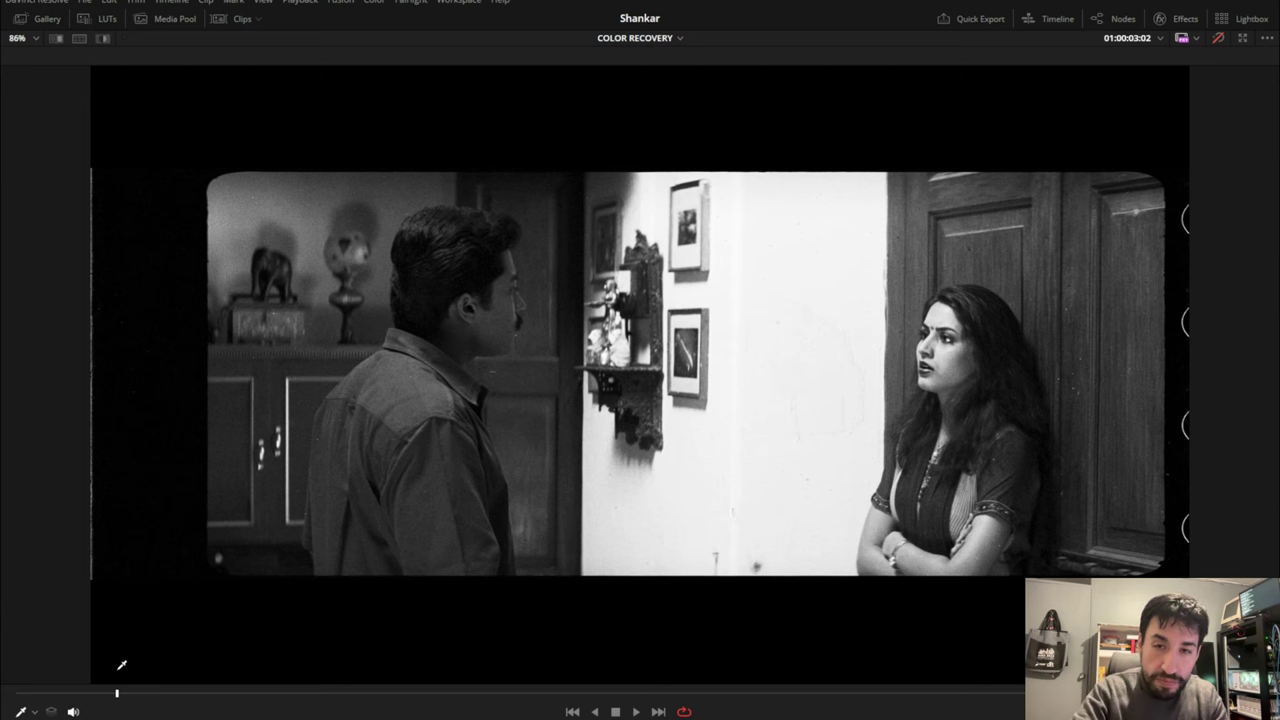
key(ctrl+d)
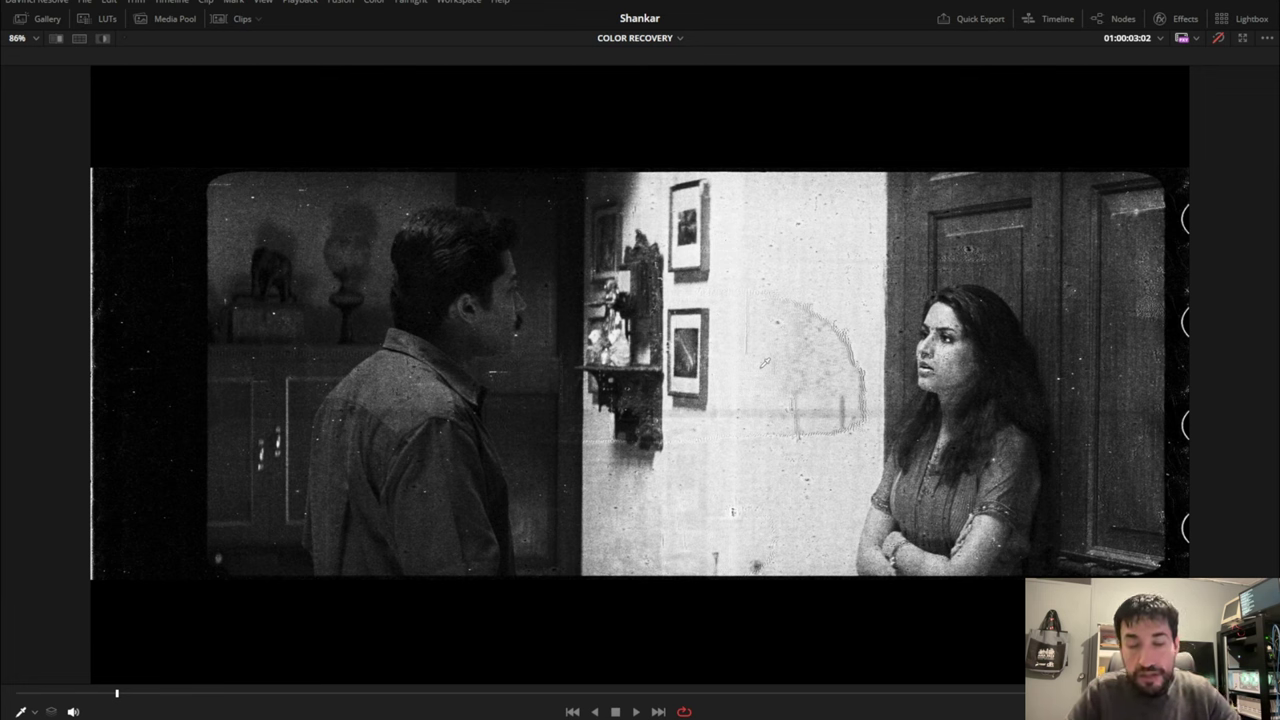
Return to the node graph, spread the RED, GREEN, BLUE and 09 nodes apart, and save the project
key(alt+f)
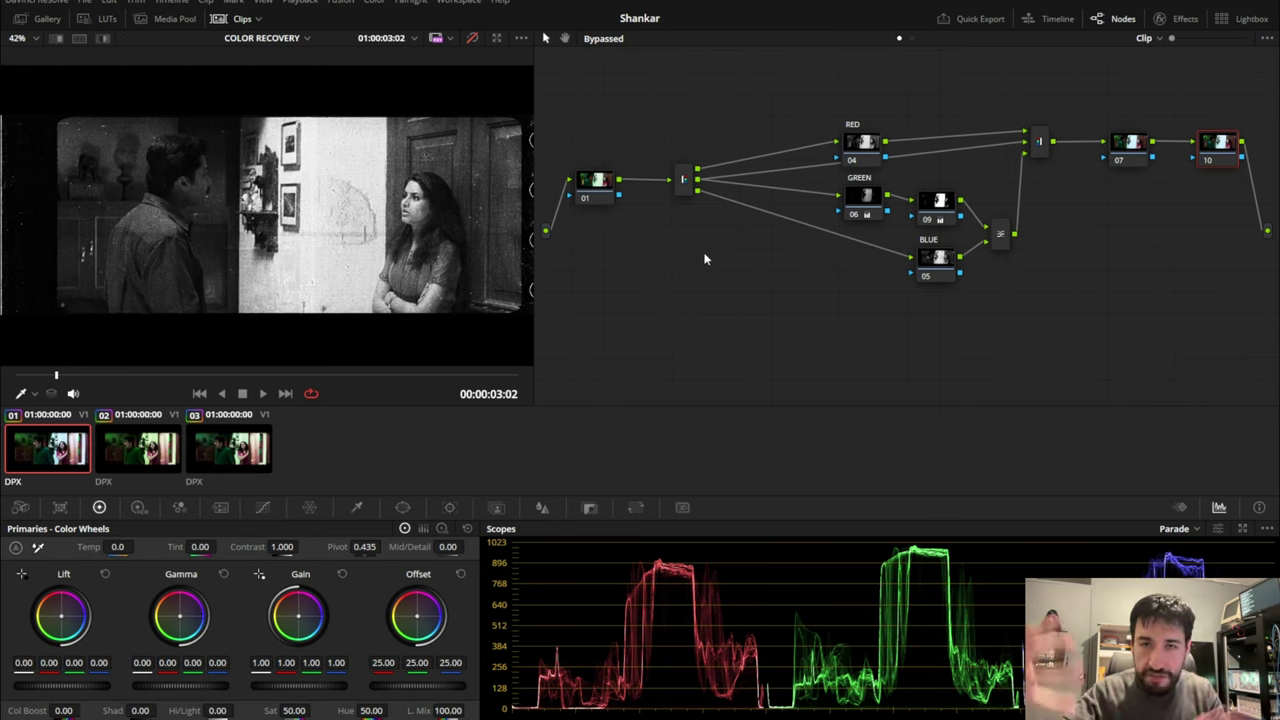
drag(862, 142, 885, 93)
drag(872, 213, 900, 184)
drag(929, 260, 898, 289)
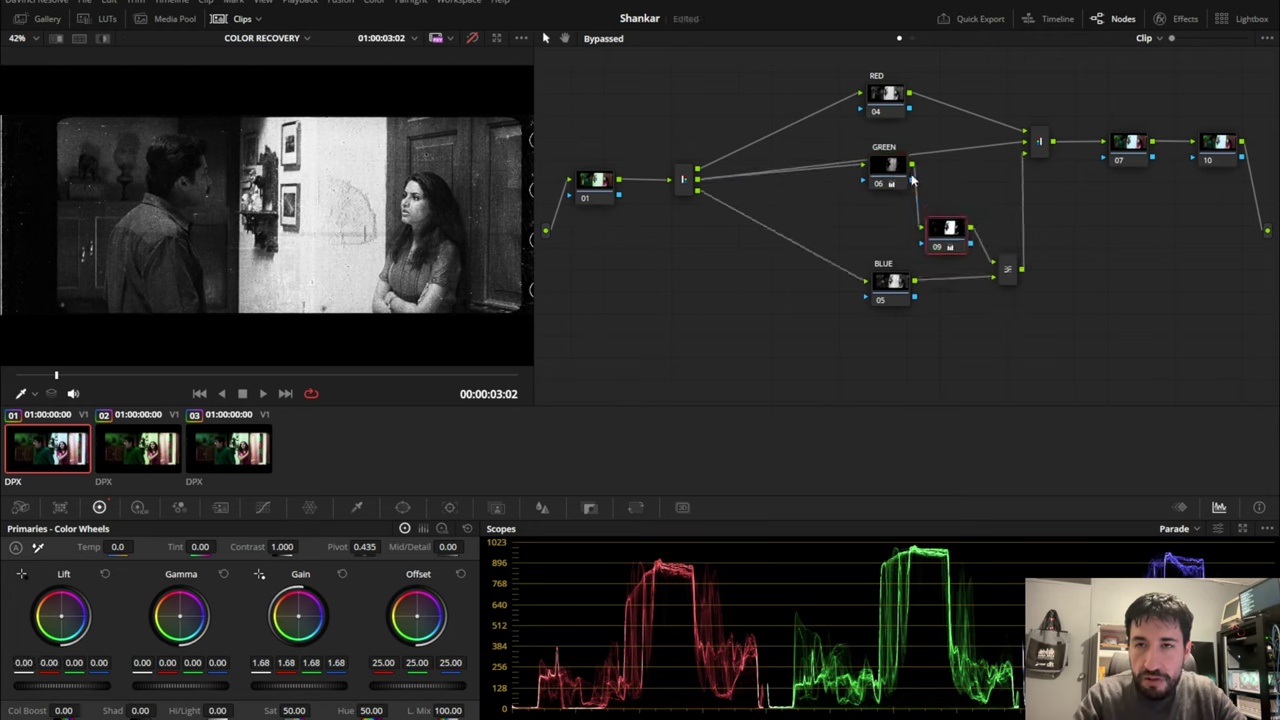
drag(901, 176, 899, 193)
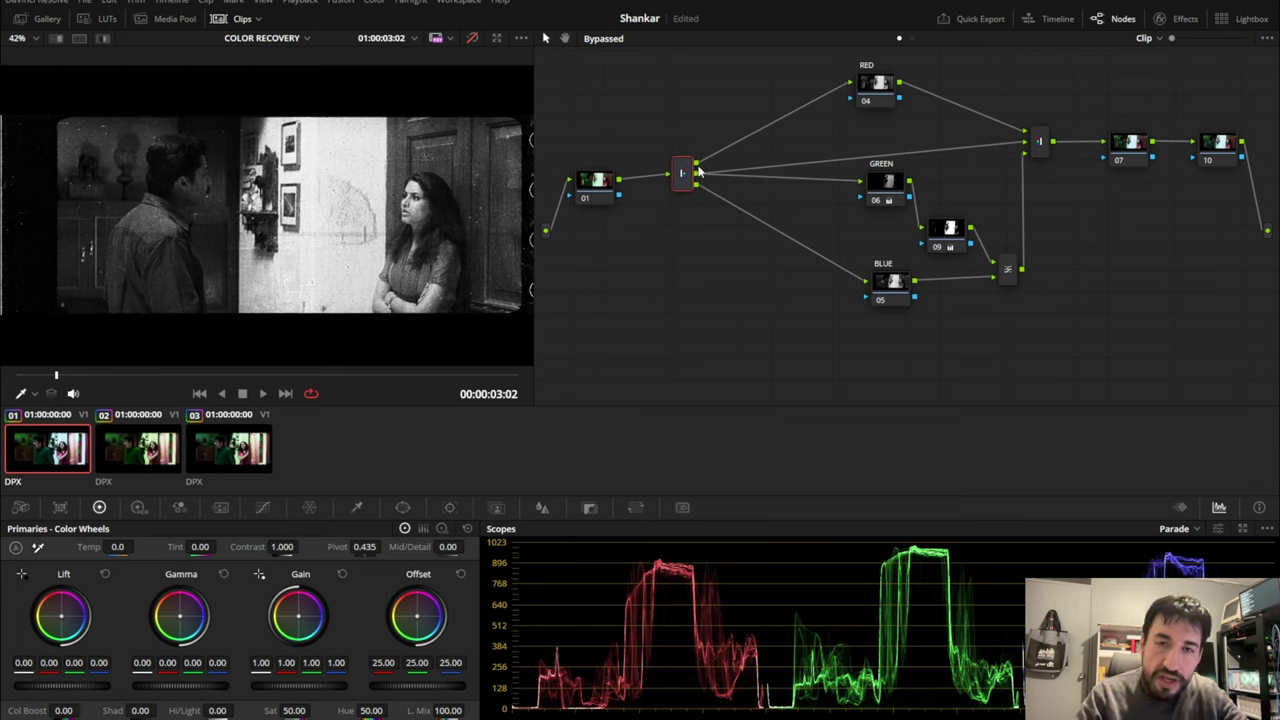
key(ctrl+s)
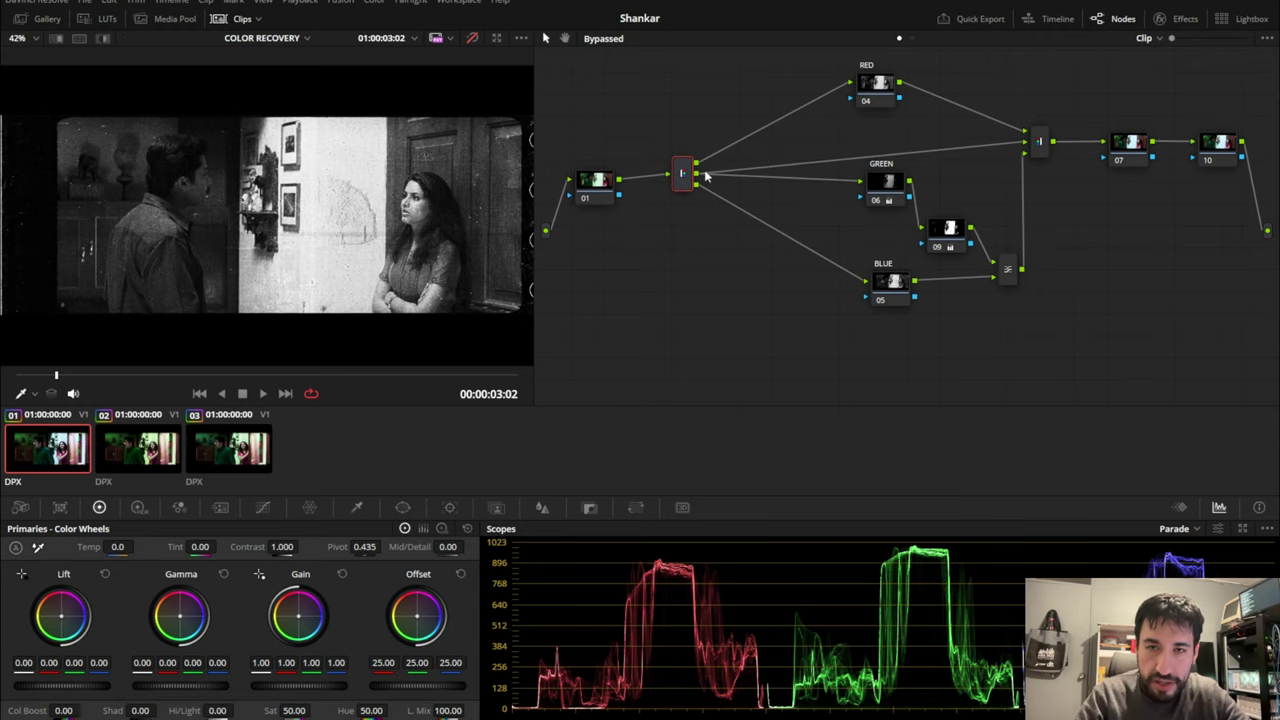
mouse_move(871, 200)
mouse_down()
mouse_move(856, 237)
mouse_move(868, 215)
mouse_up()
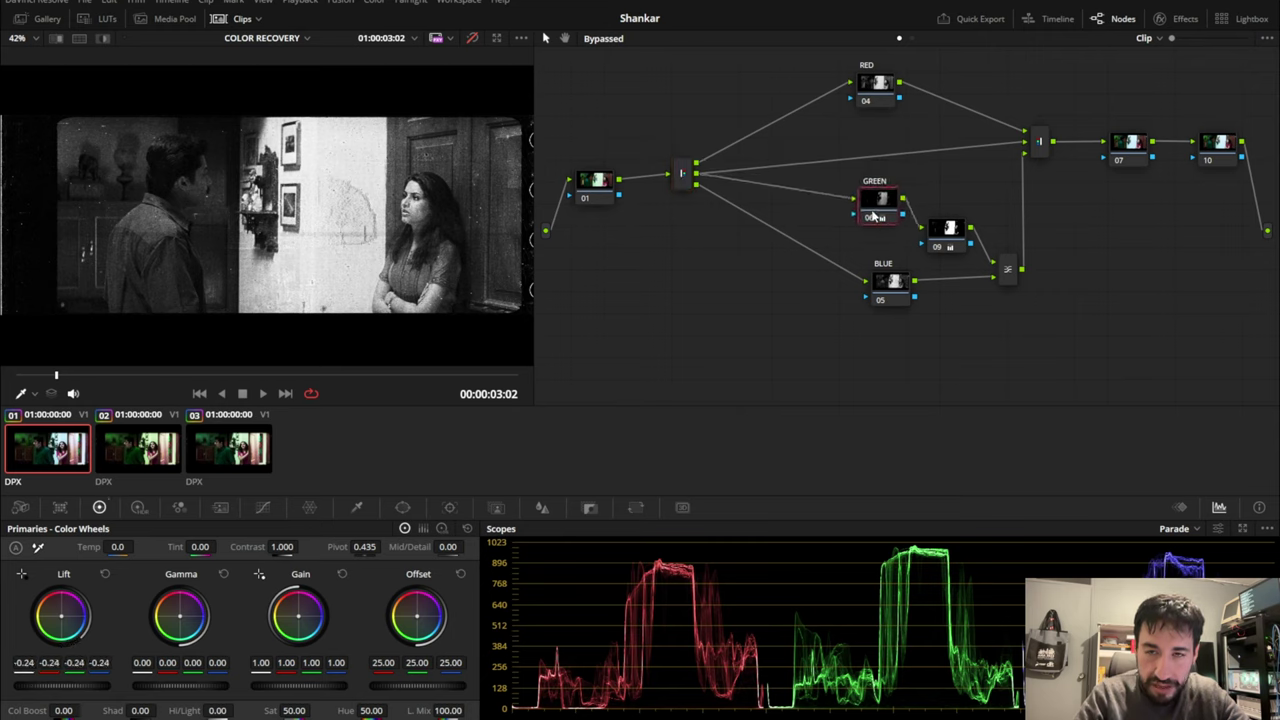
drag(940, 236, 922, 263)
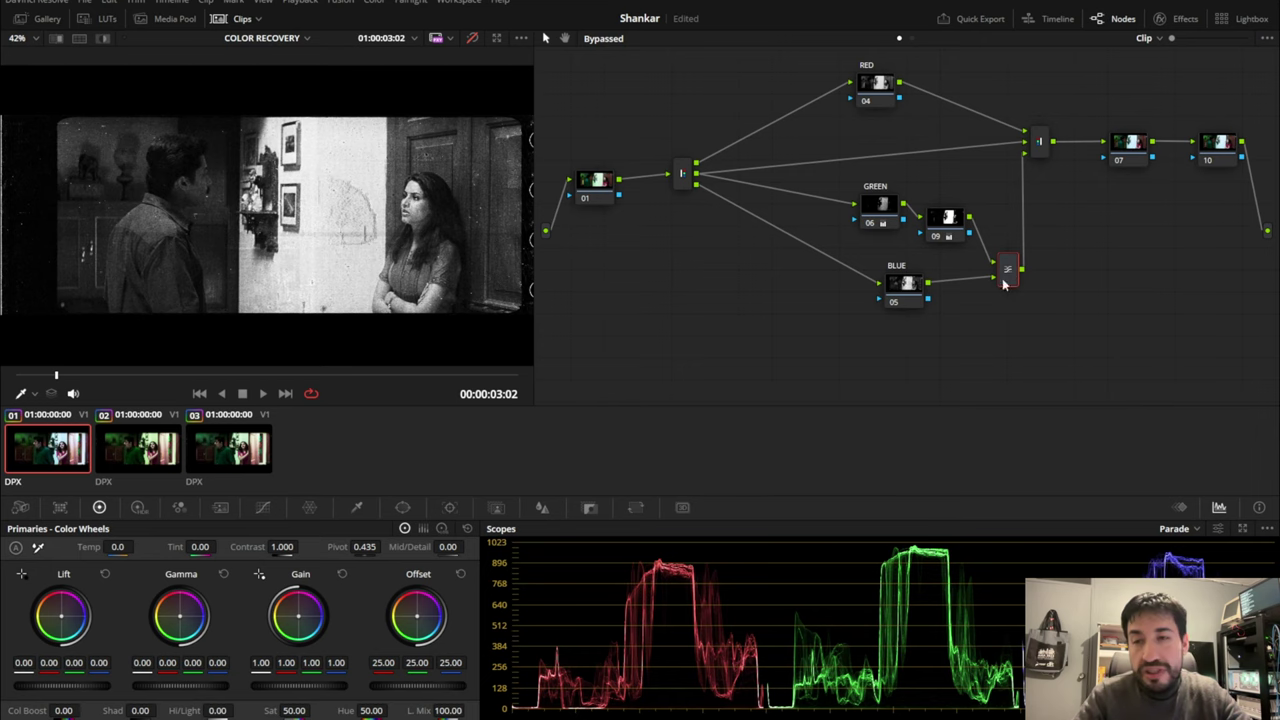
Check which composite mode the layer mixer uses to combine node 09 with the BLUE node
right_click(1007, 270)
mouse_move(1064, 366)
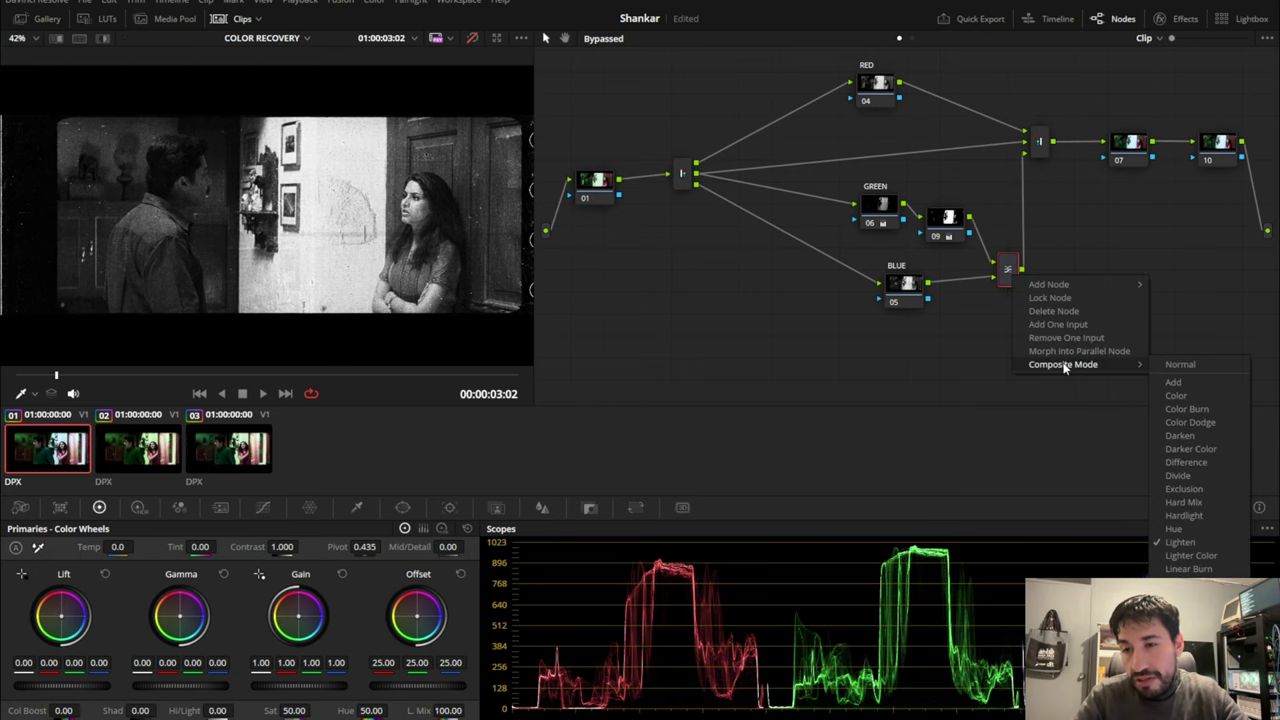
click(924, 387)
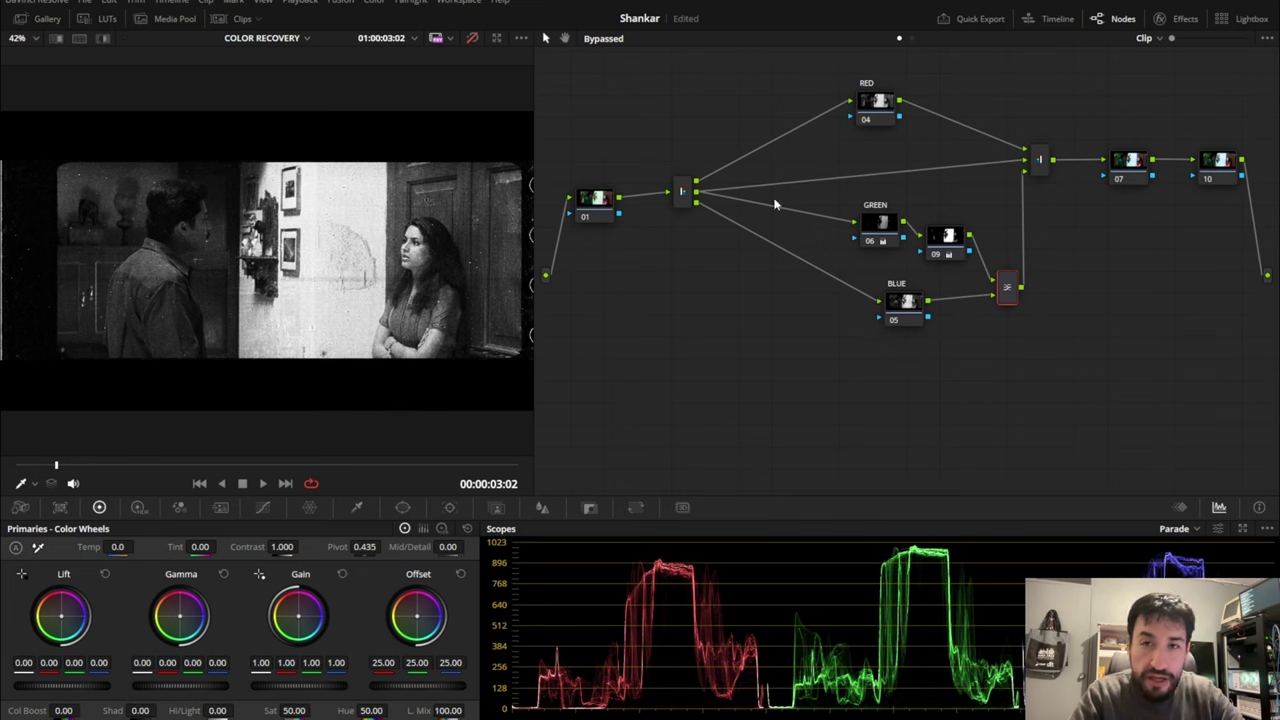
Re-enable the grades and reset the adjustments on the GREEN node 06 and on node 09
click(874, 223)
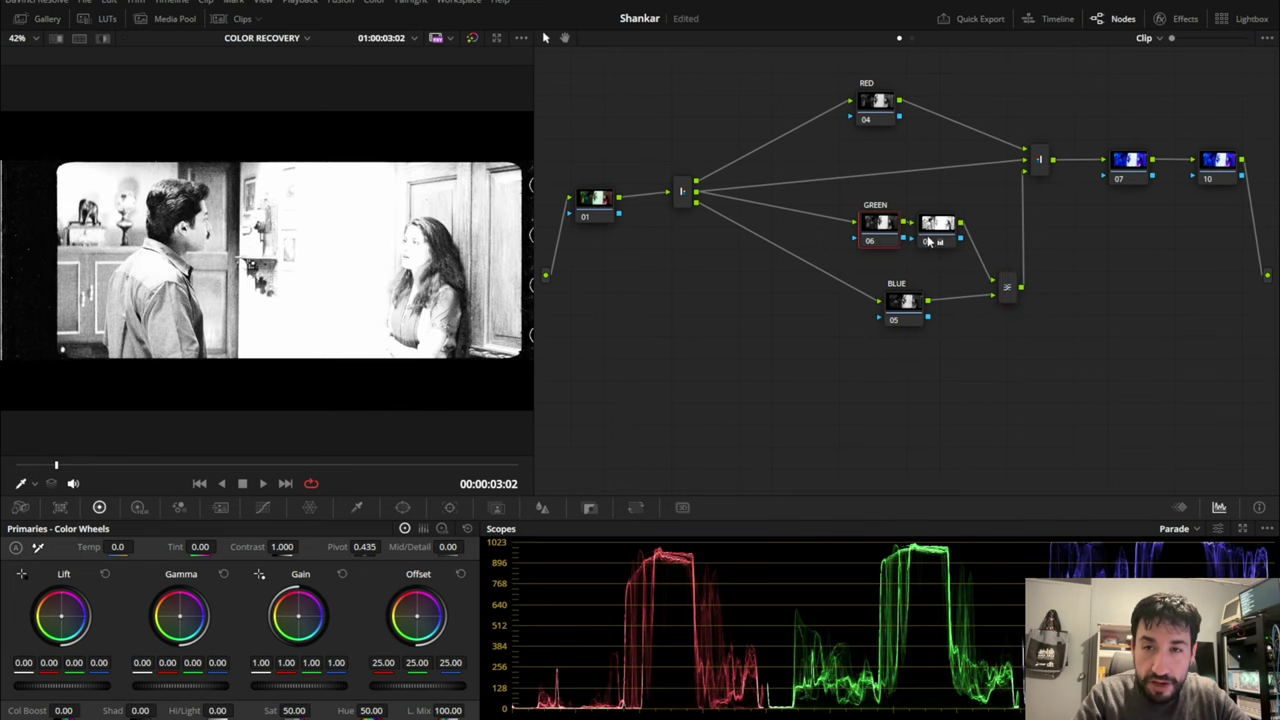
click(943, 234)
right_click(943, 237)
click(957, 243)
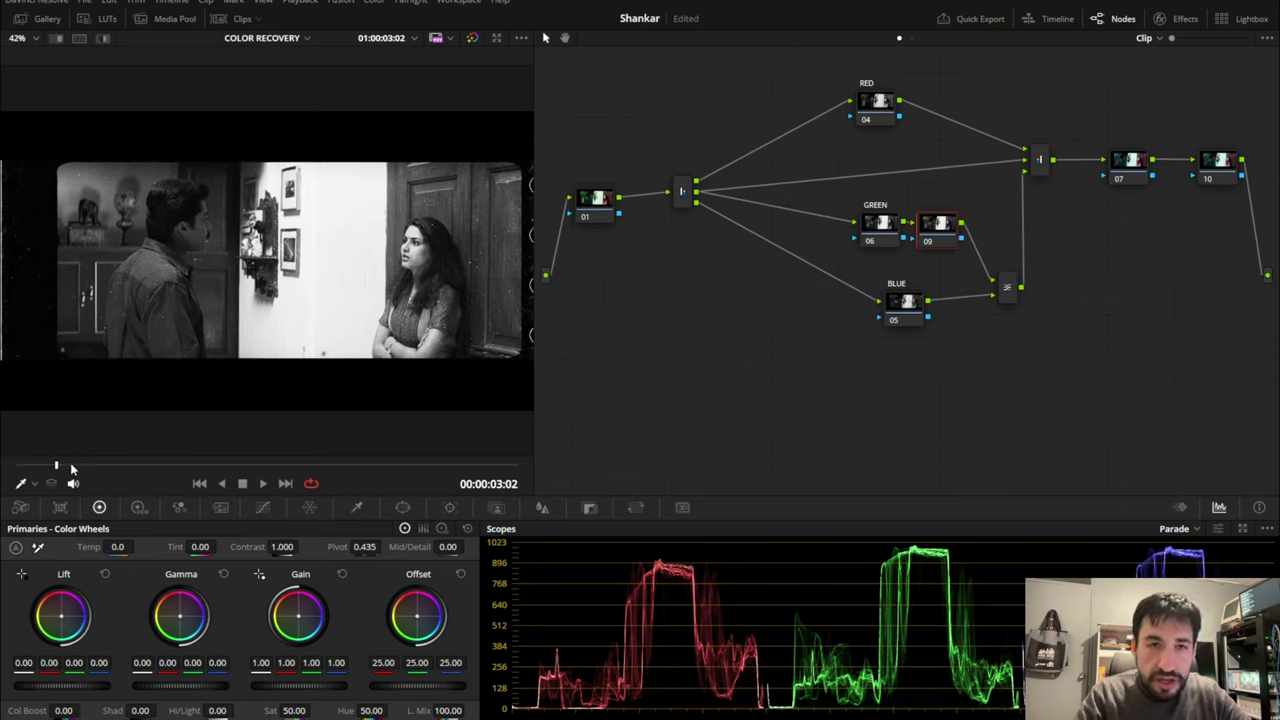
Recheck the layer mixer's composite mode and compare the clip with its grades bypassed and enabled
click(1010, 288)
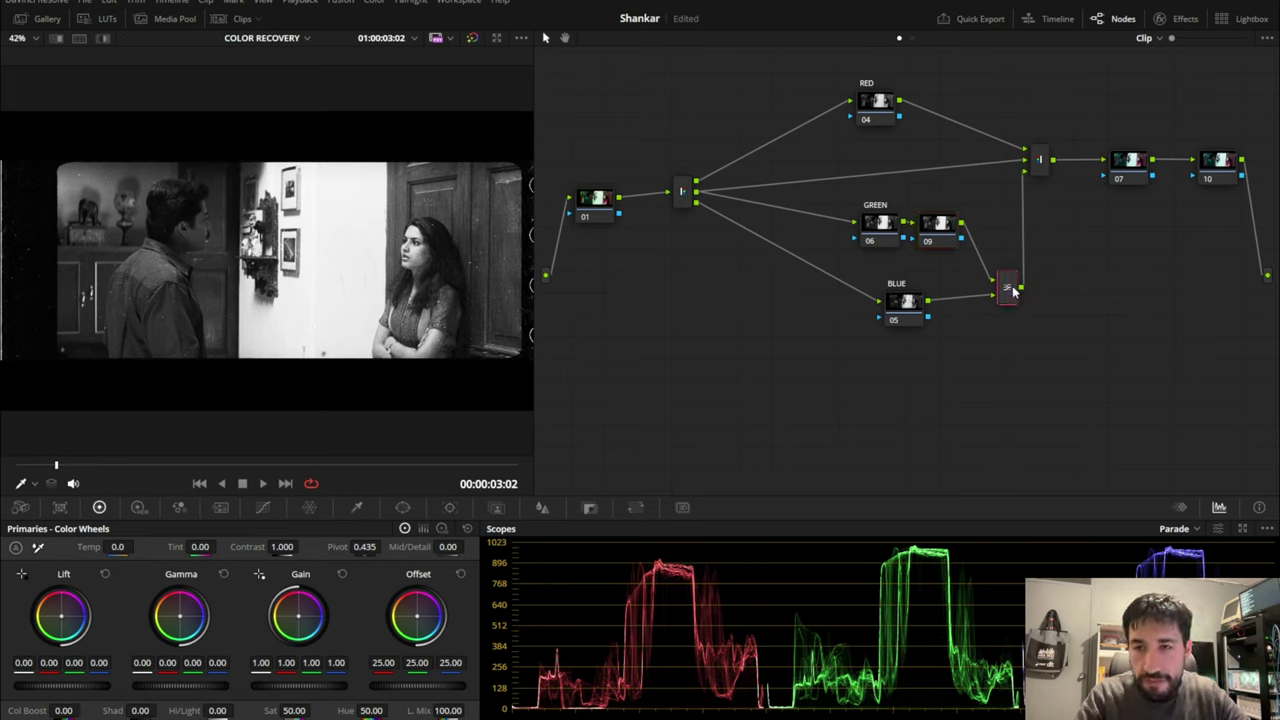
right_click(1013, 290)
mouse_move(1097, 382)
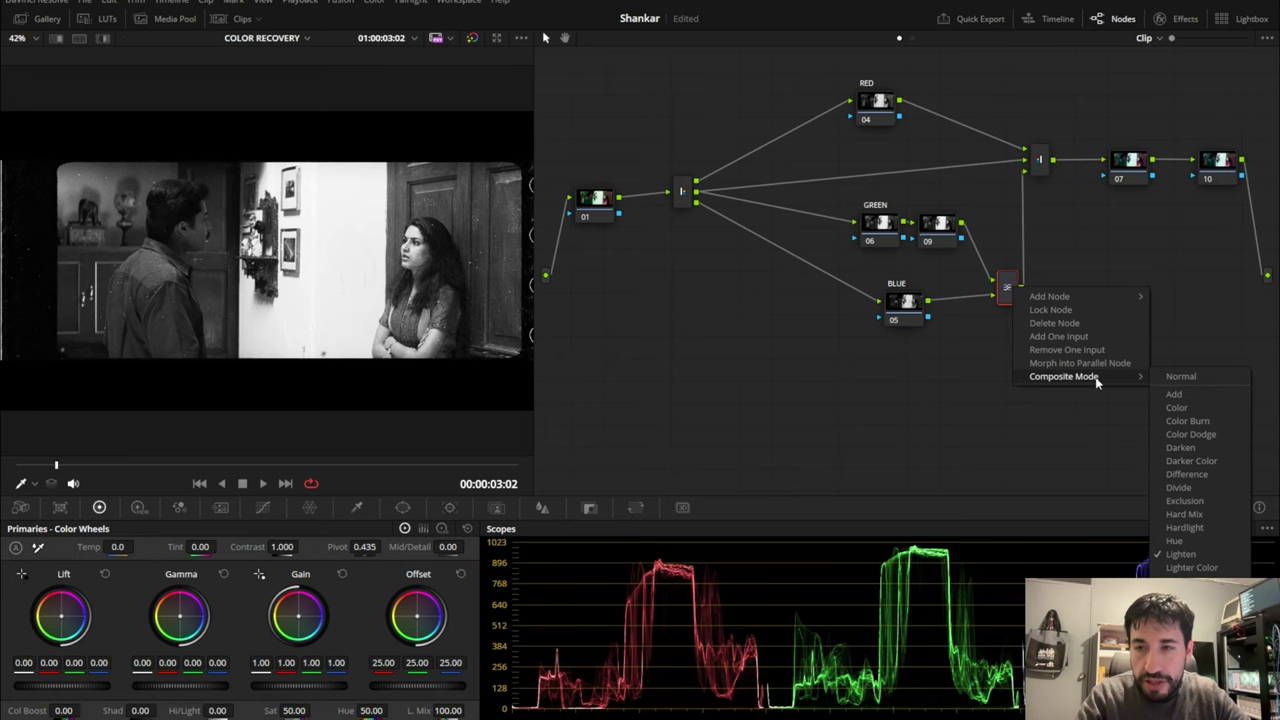
click(958, 381)
key(shift+d)
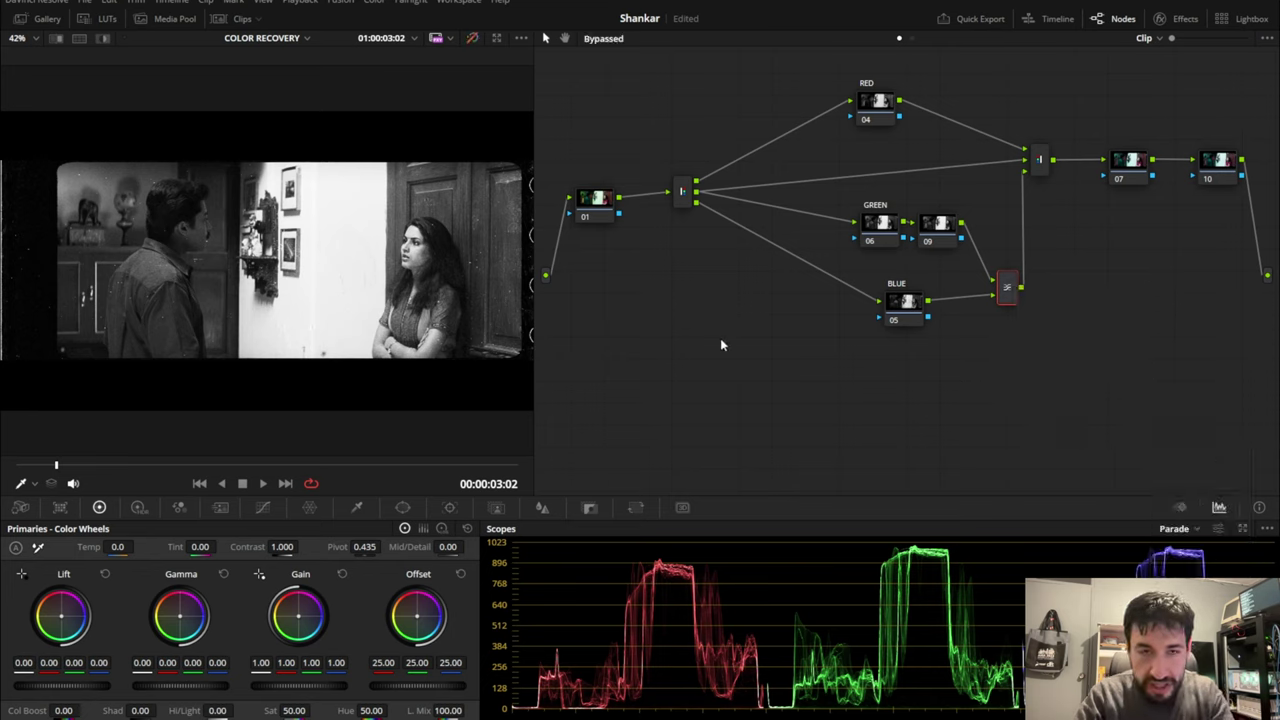
key(shift+d)
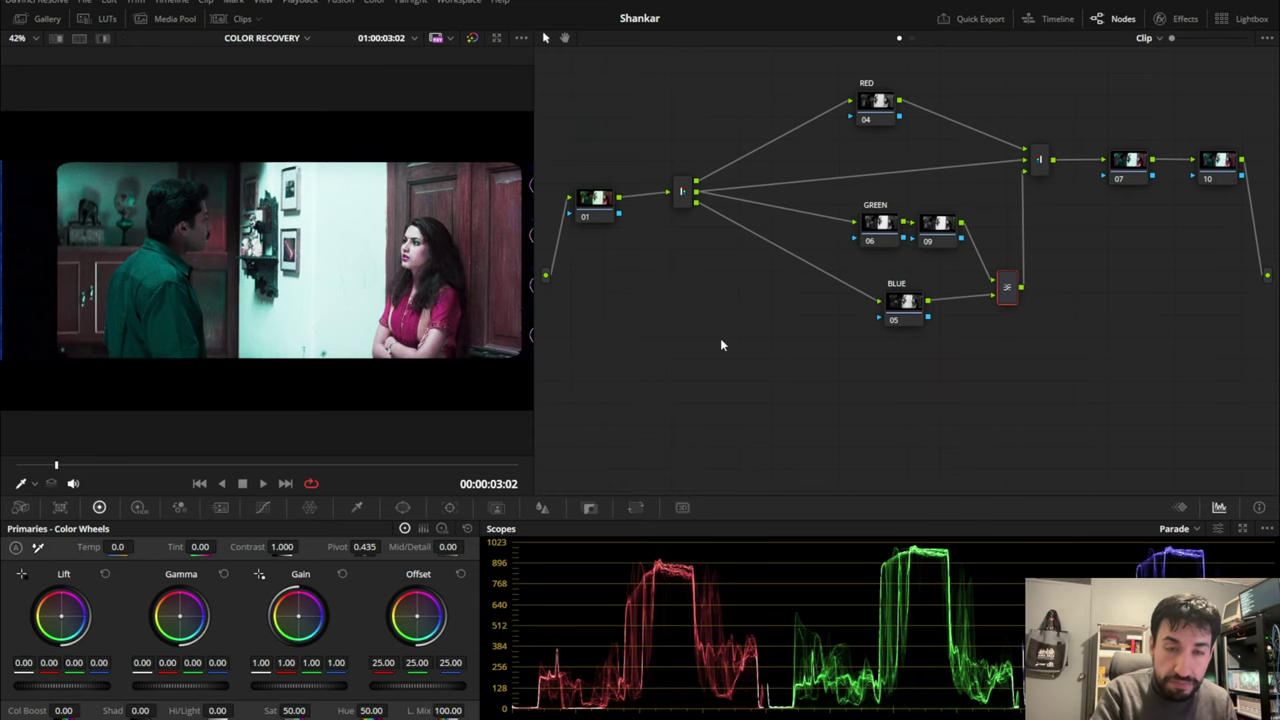
Enlarge the viewer, bypass the grades, and compare the frame's red, green and blue channels individually
key(alt+f)
key(alt+f)
key(shift+f)
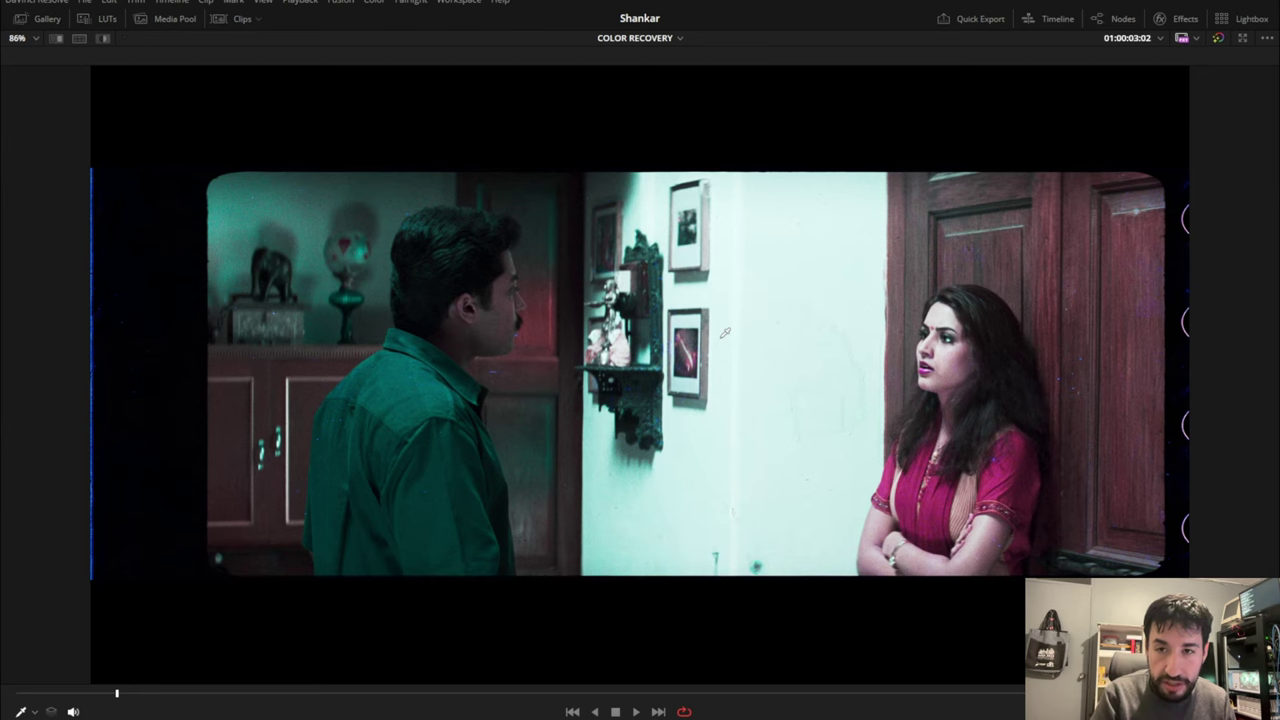
key(shift+d)
key(g)
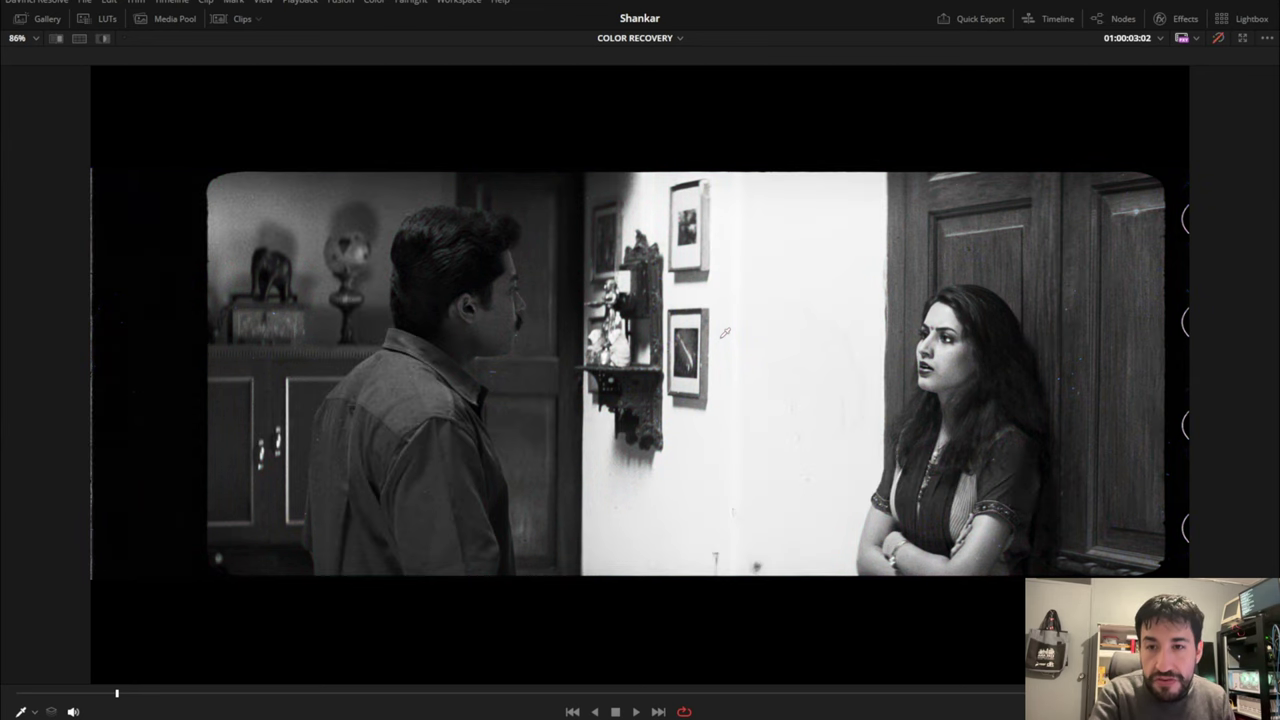
key(b)
key(r)
key(g)
key(b)
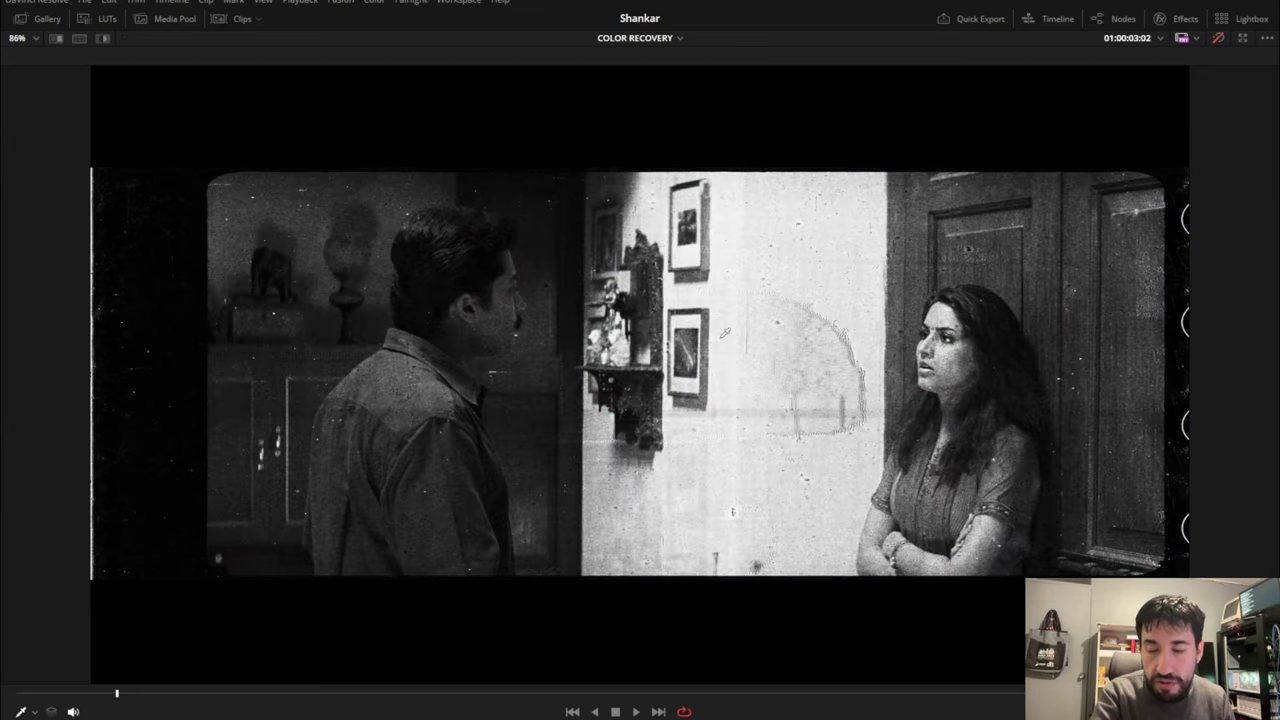
key(g)
key(b)
key(g)
key(b)
key(r)
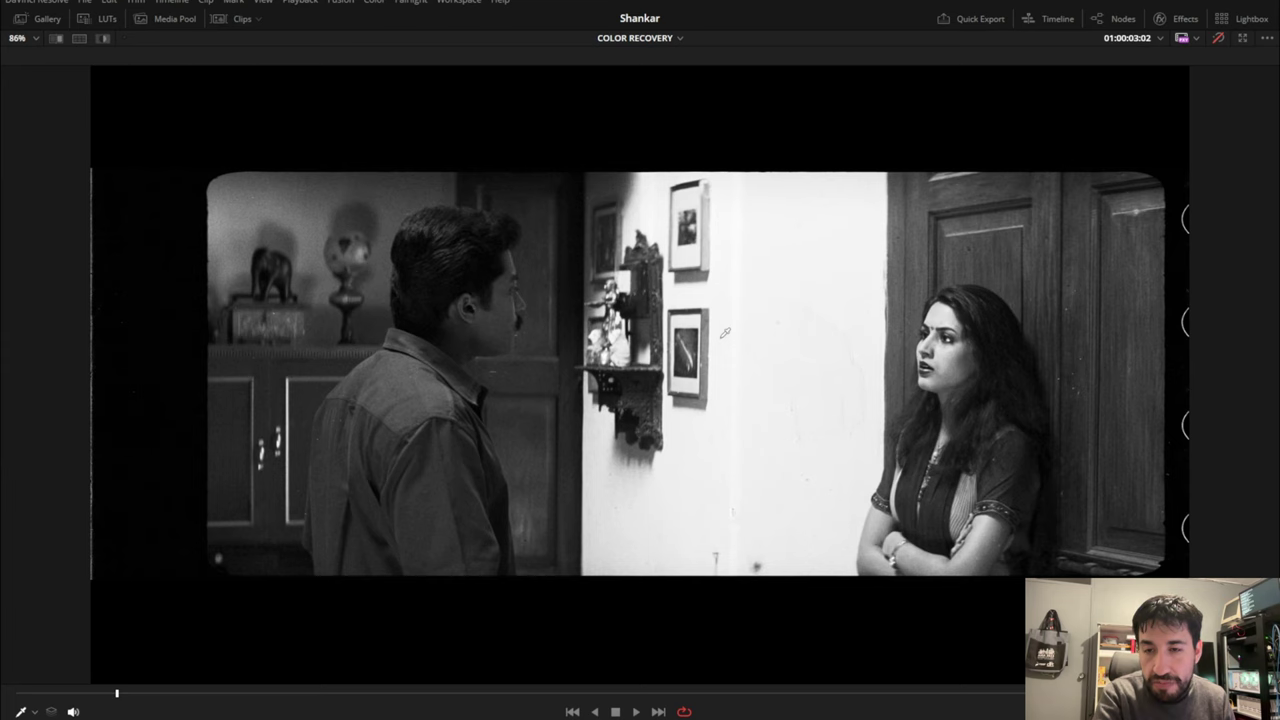
Inspect the scratches, stains and noise in the blue channel of the bypassed frame
key(ctrl+d)
key(ctrl+d)
key(ctrl+d)
key(ctrl+d)
key(ctrl+d)
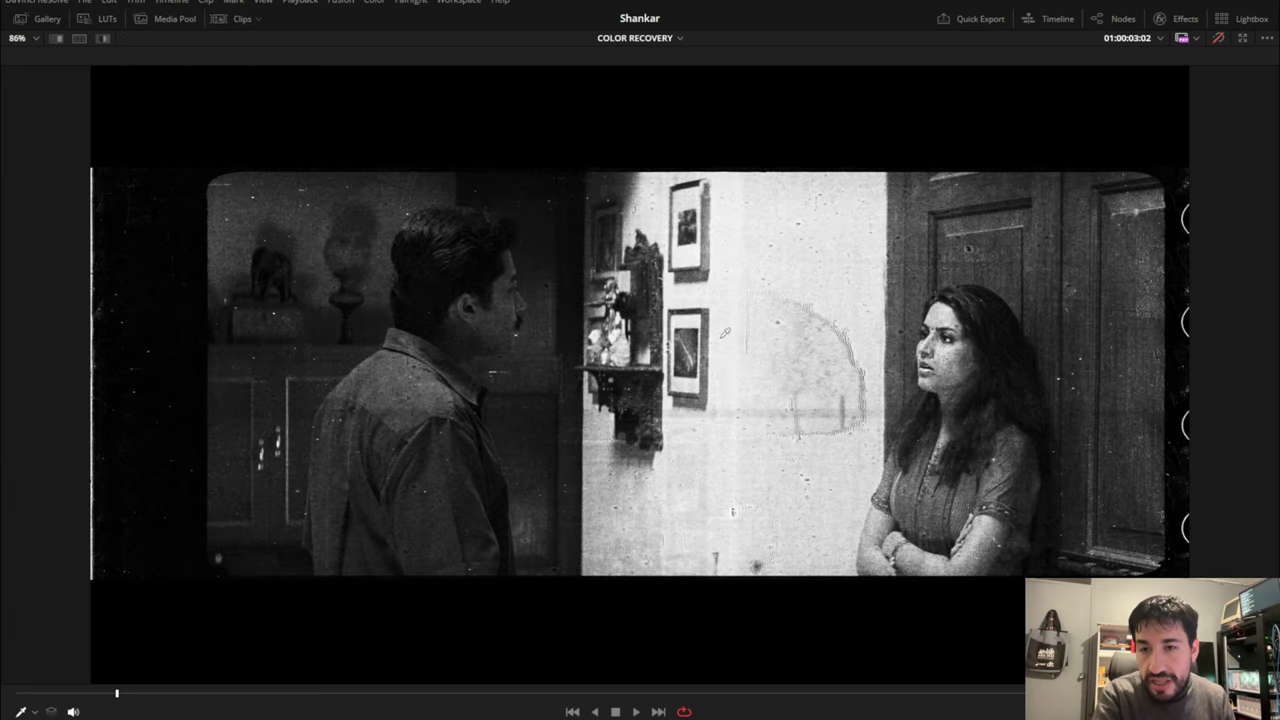
key(ctrl+d)
key(ctrl+d)
key(ctrl+d)
key(ctrl+d)
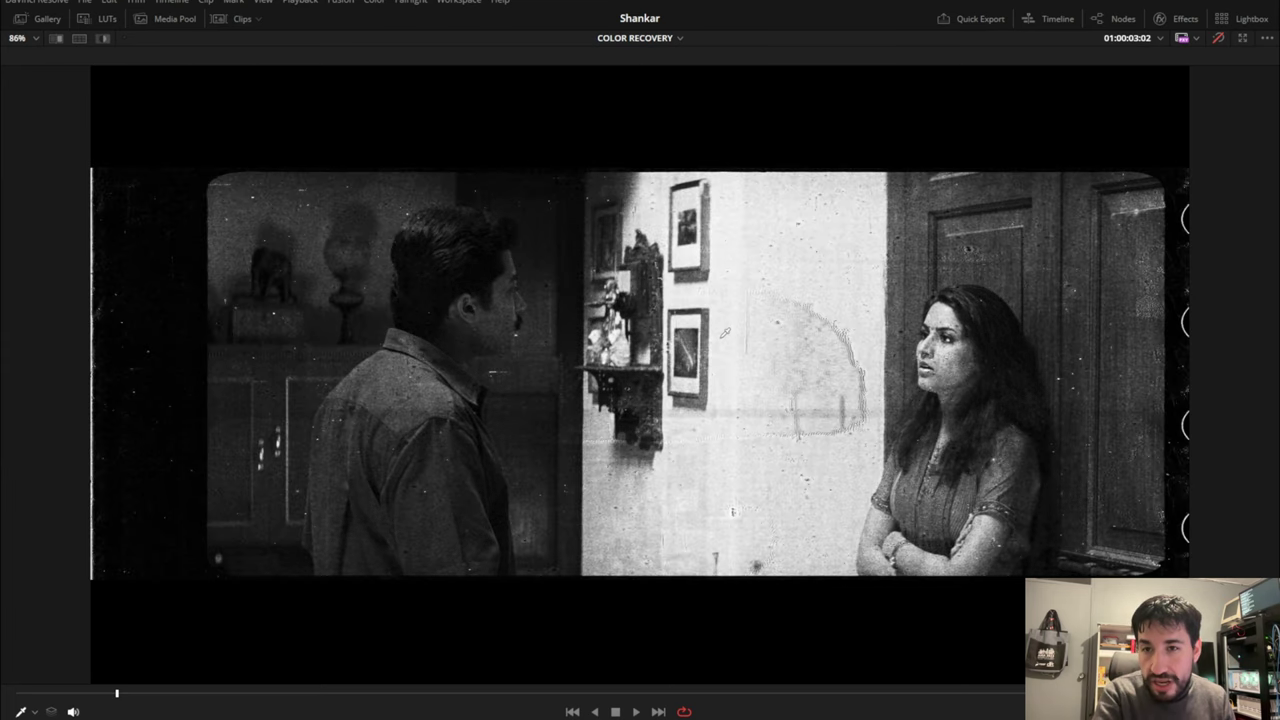
key(ctrl+d)
key(ctrl+d)
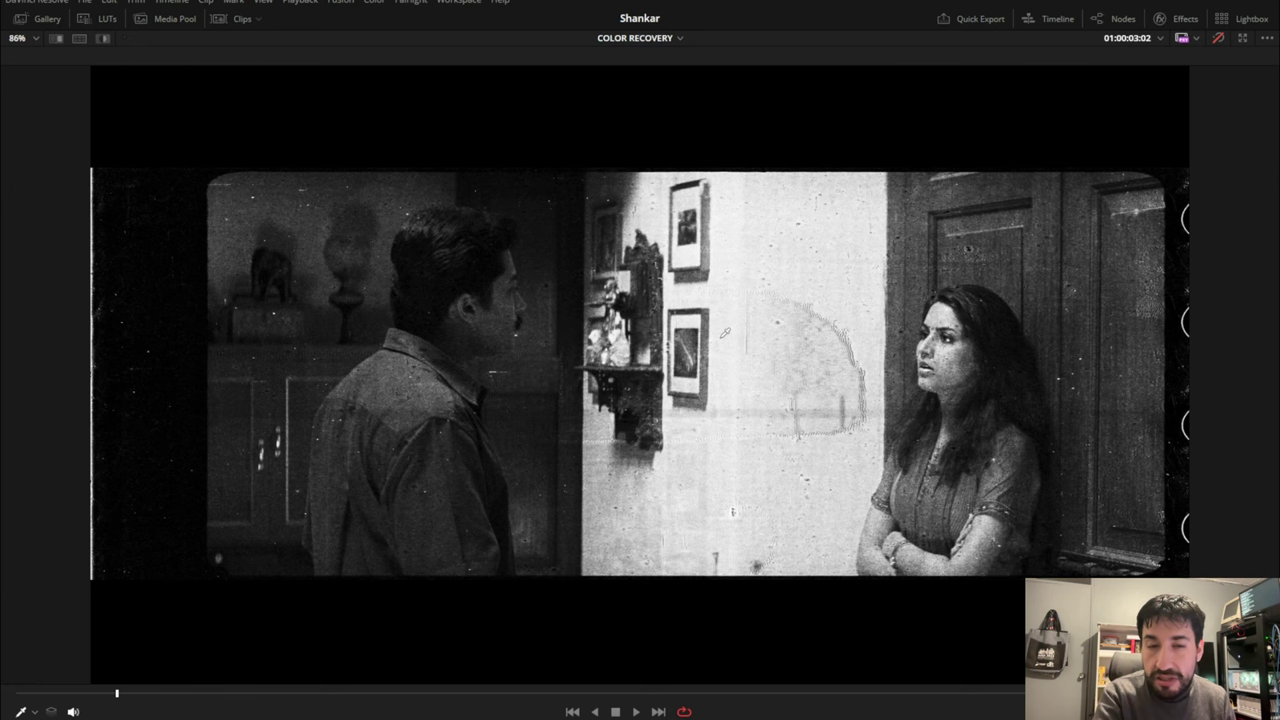
key(ctrl+d)
key(ctrl+d)
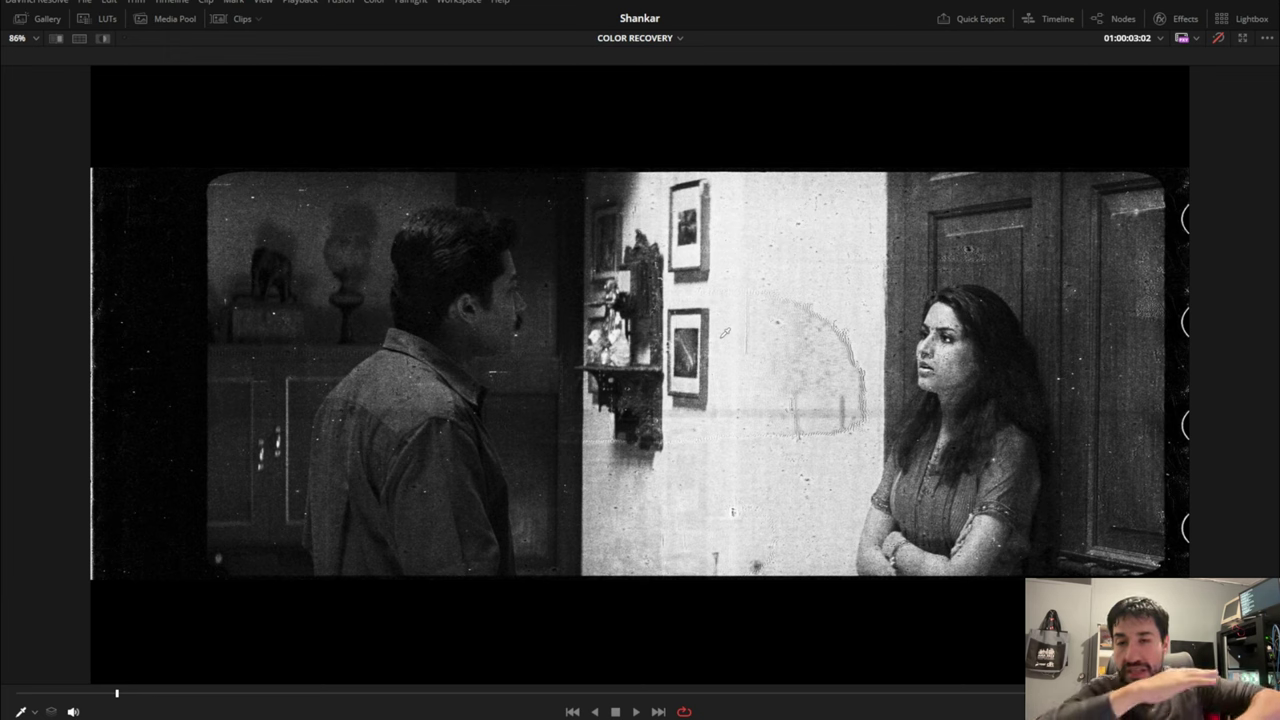
Re-enable the grades, lower the GREEN node 06's master Lift to -0.08, and inspect the woman up close
key(alt+f)
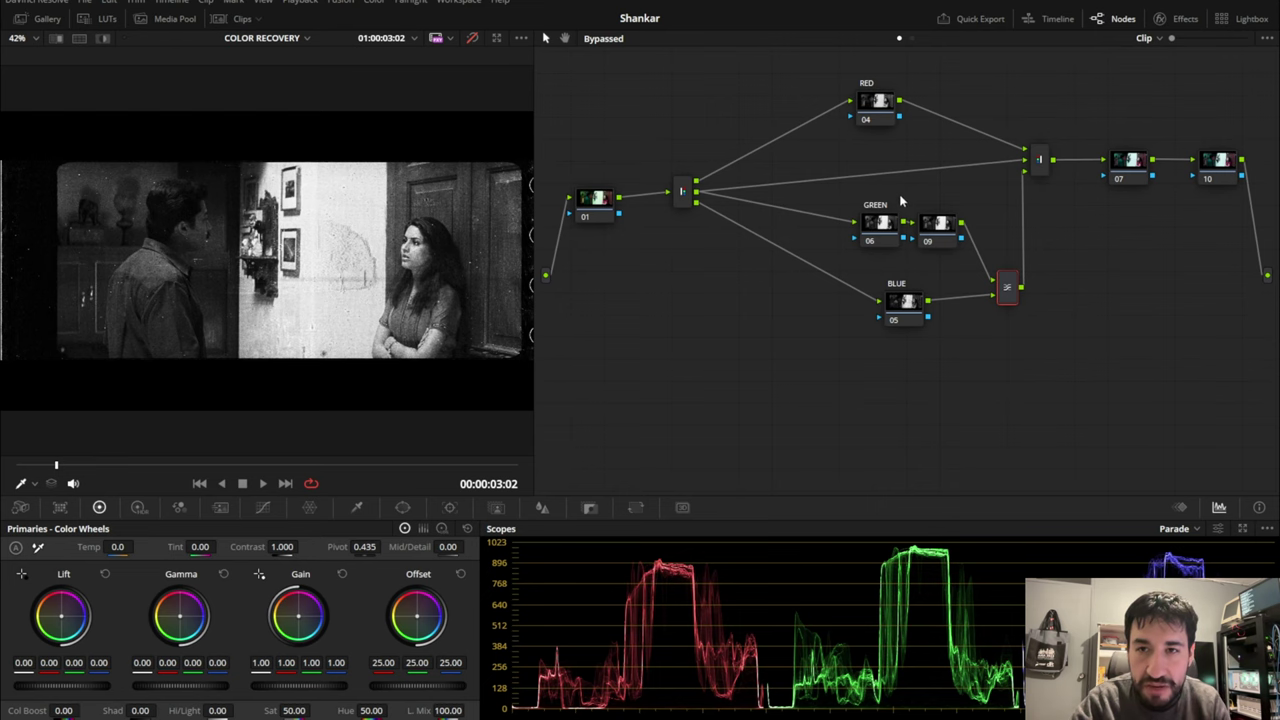
drag(881, 227, 868, 235)
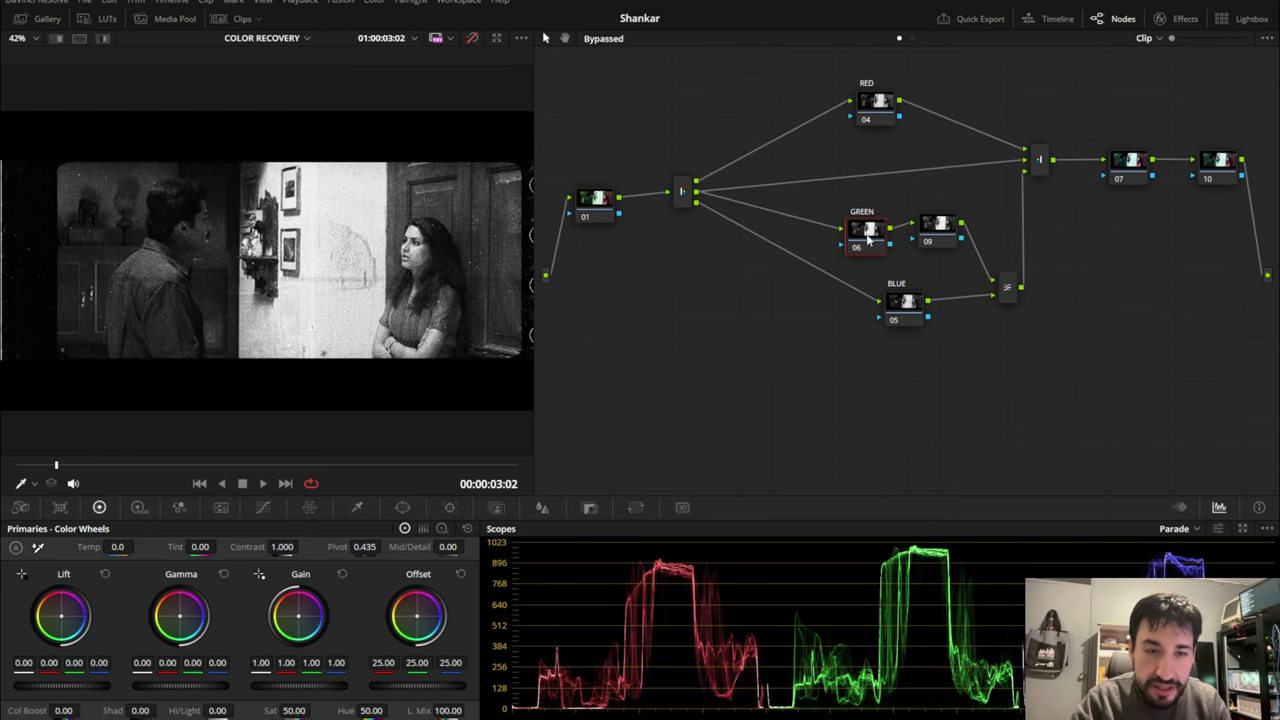
key(shift+d)
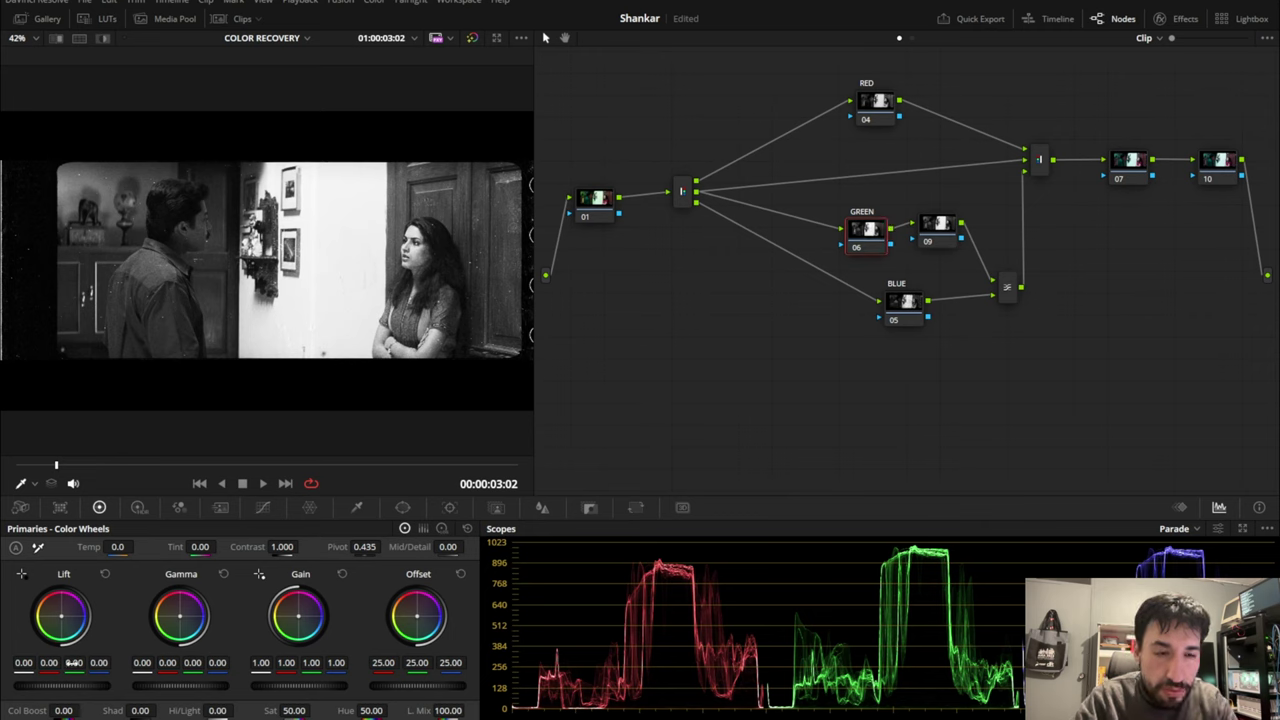
drag(77, 690, 67, 693)
scroll(383, 397, up, 10)
drag(295, 319, 383, 385)
scroll(383, 383, down, 8)
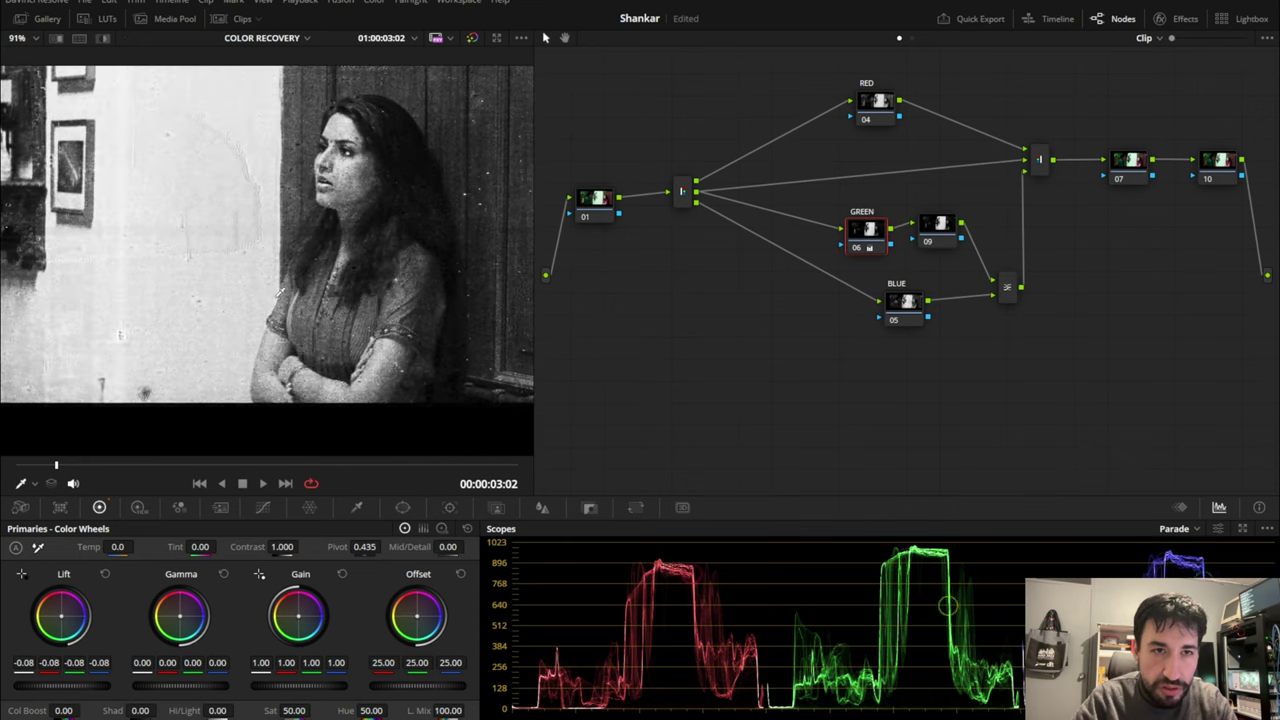
At 01:00:04:00, try a master Gain of 1.06 on node 09 and a master Lift of -0.12 on the GREEN node 06
drag(160, 230, 258, 259)
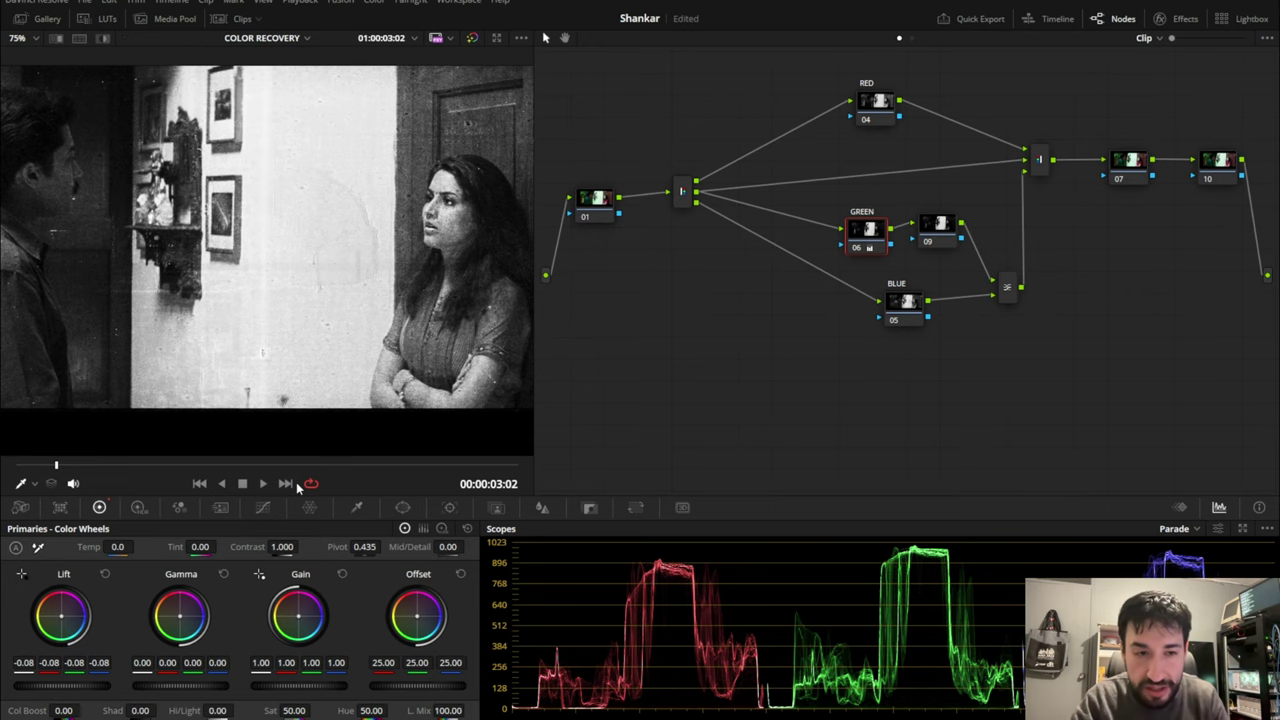
click(936, 228)
mouse_move(56, 464)
mouse_down()
mouse_move(171, 464)
mouse_move(69, 465)
mouse_up()
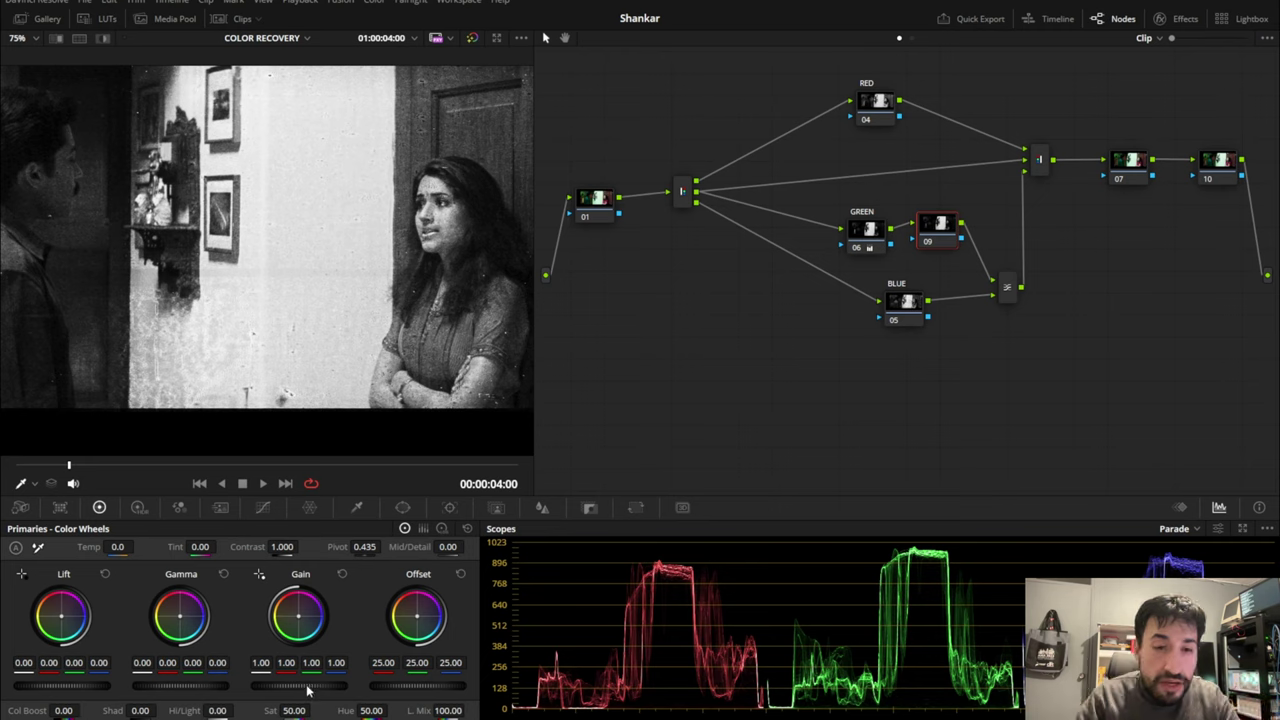
drag(306, 689, 316, 690)
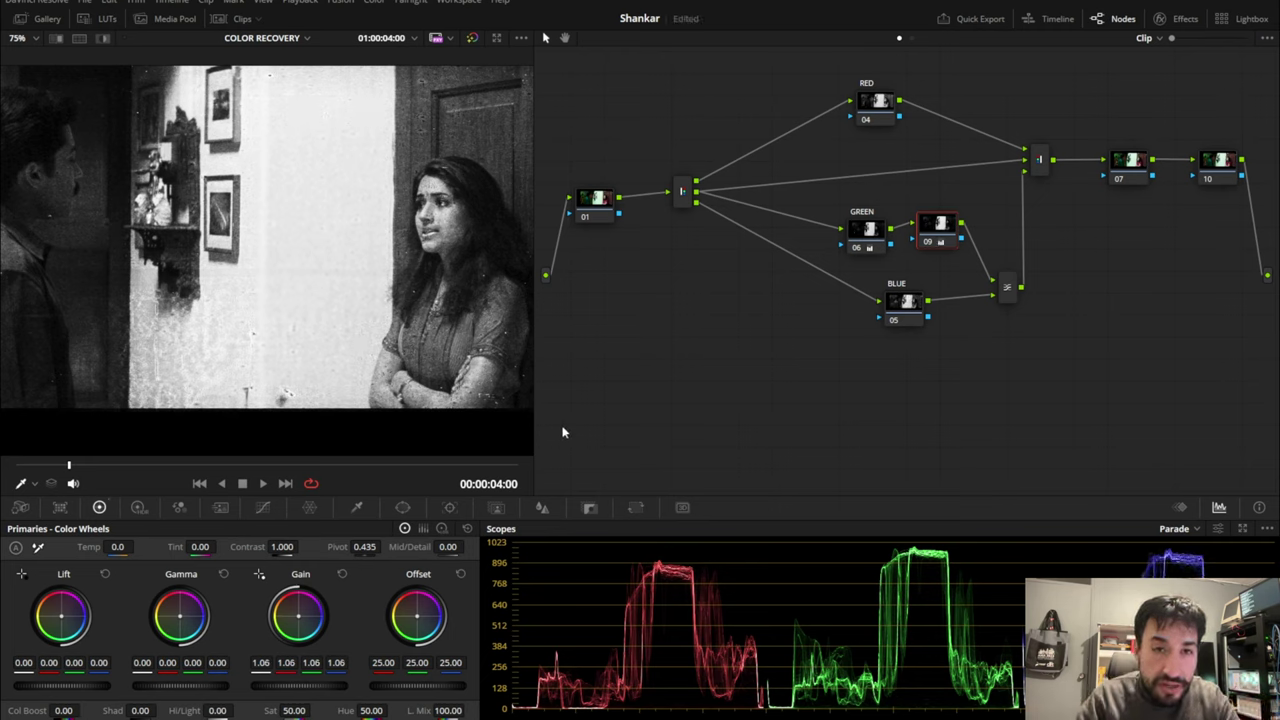
click(866, 231)
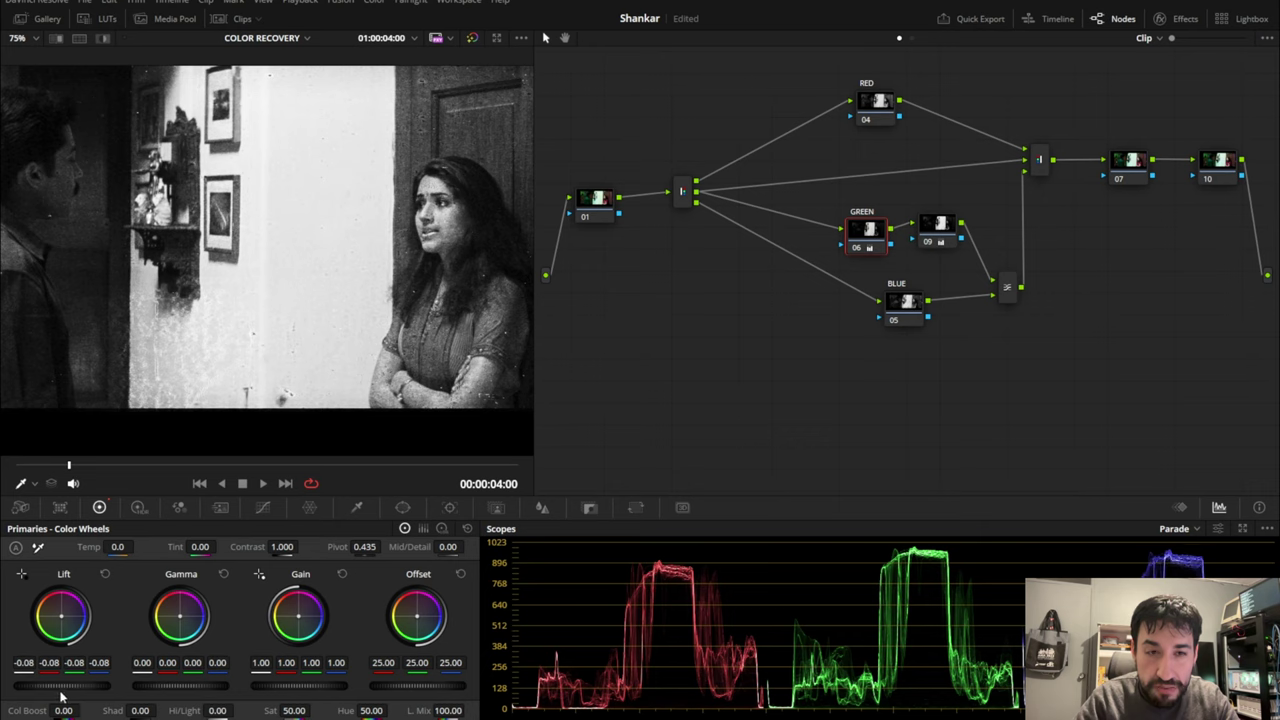
drag(62, 690, 60, 690)
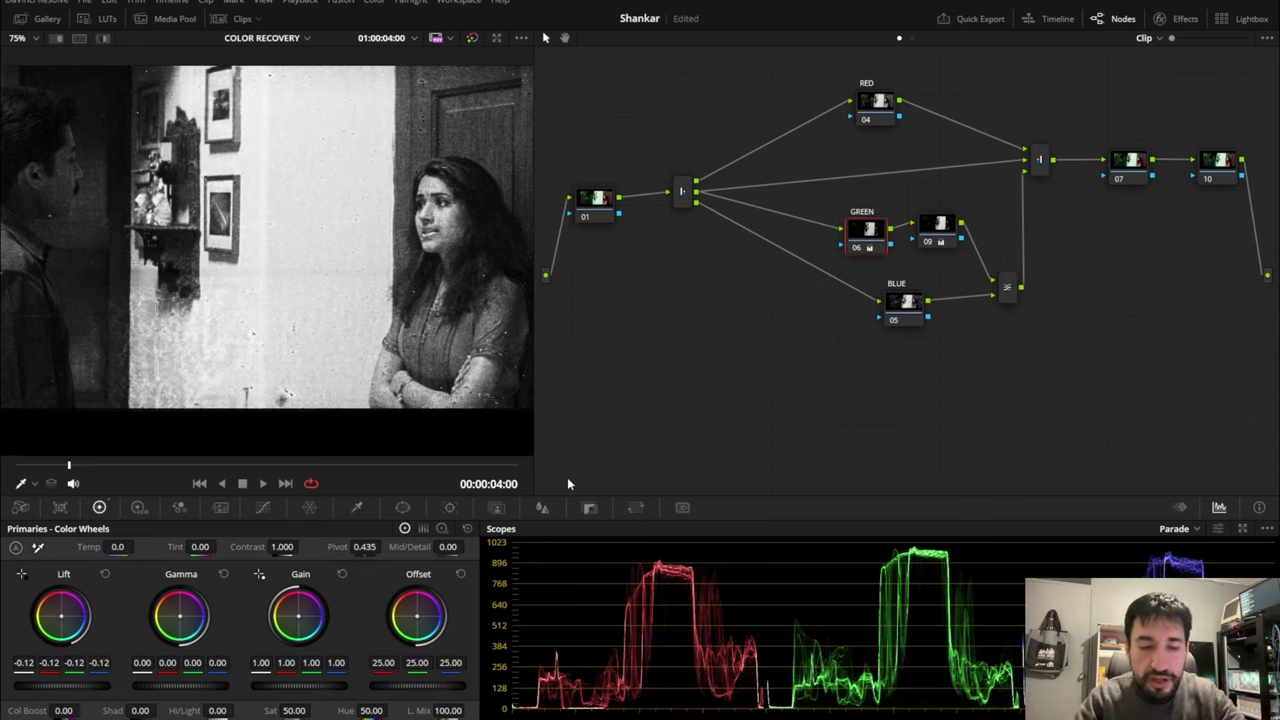
Undo the recent Lift changes on the GREEN node 06 and the Gain changes on node 09, back to their earlier grades
key(alt+shift+')
key(ctrl+z)
key(ctrl+z)
key(ctrl+z)
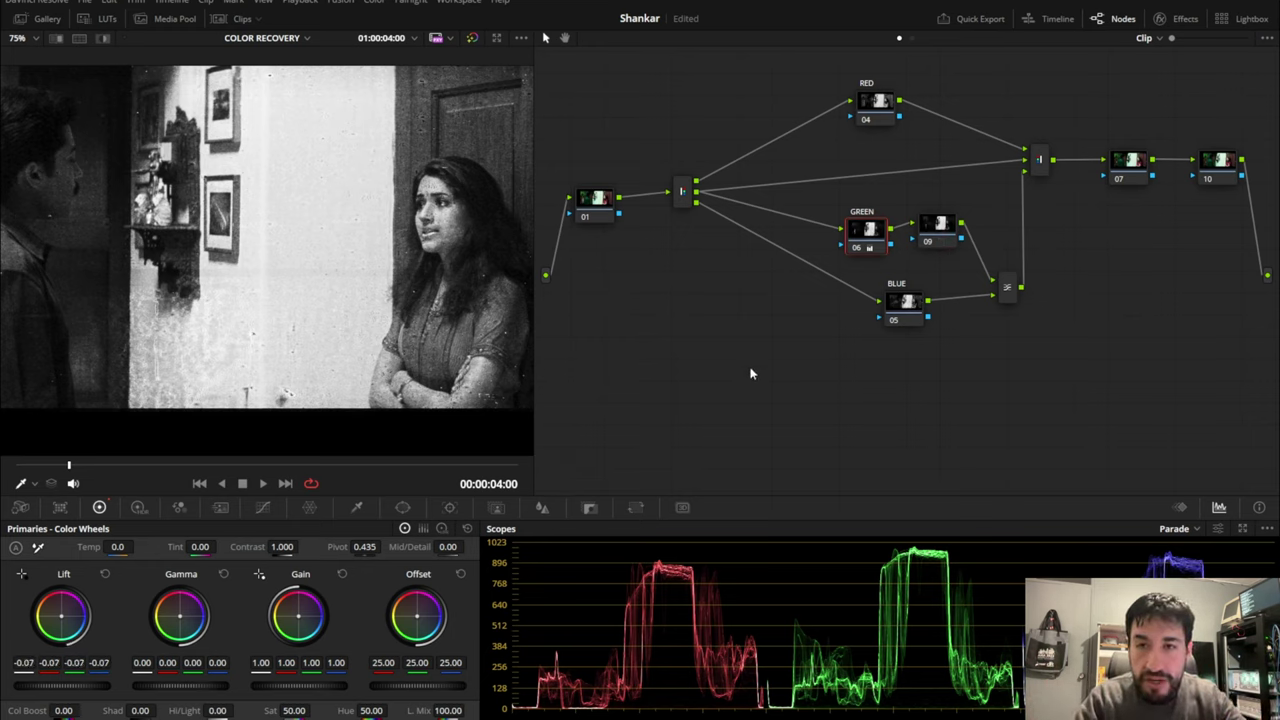
key(ctrl+z)
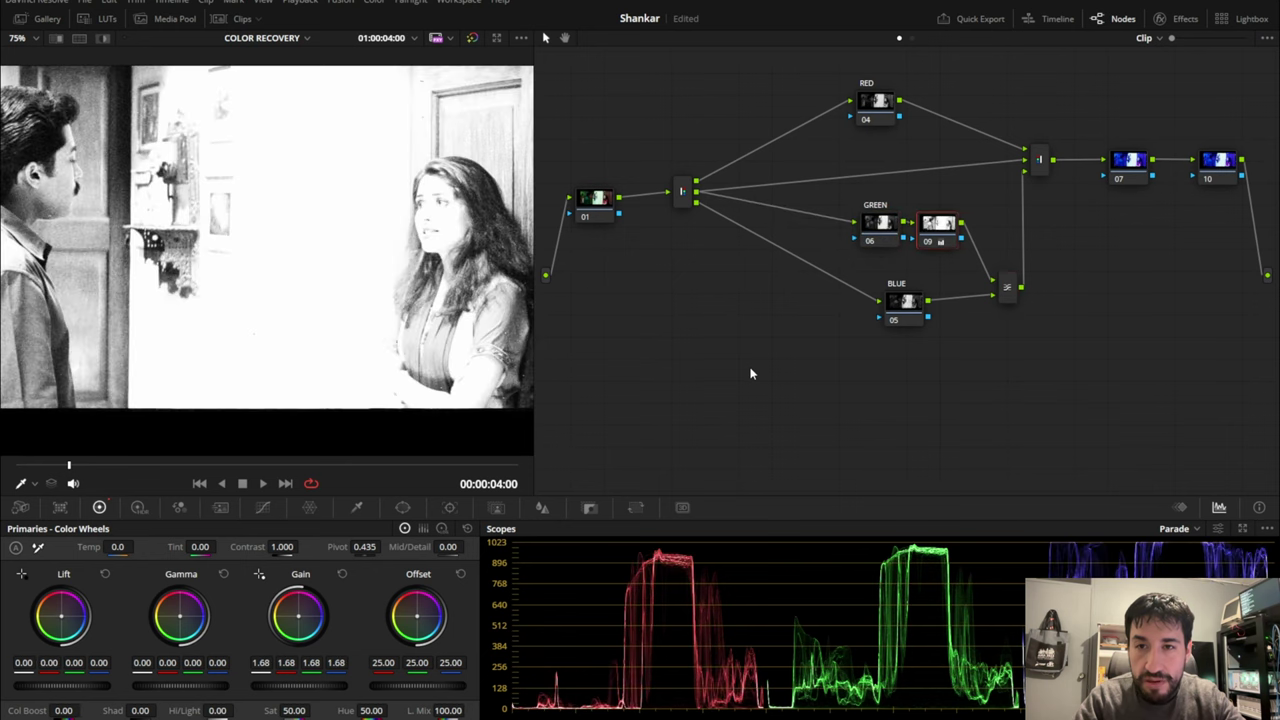
key(ctrl+z)
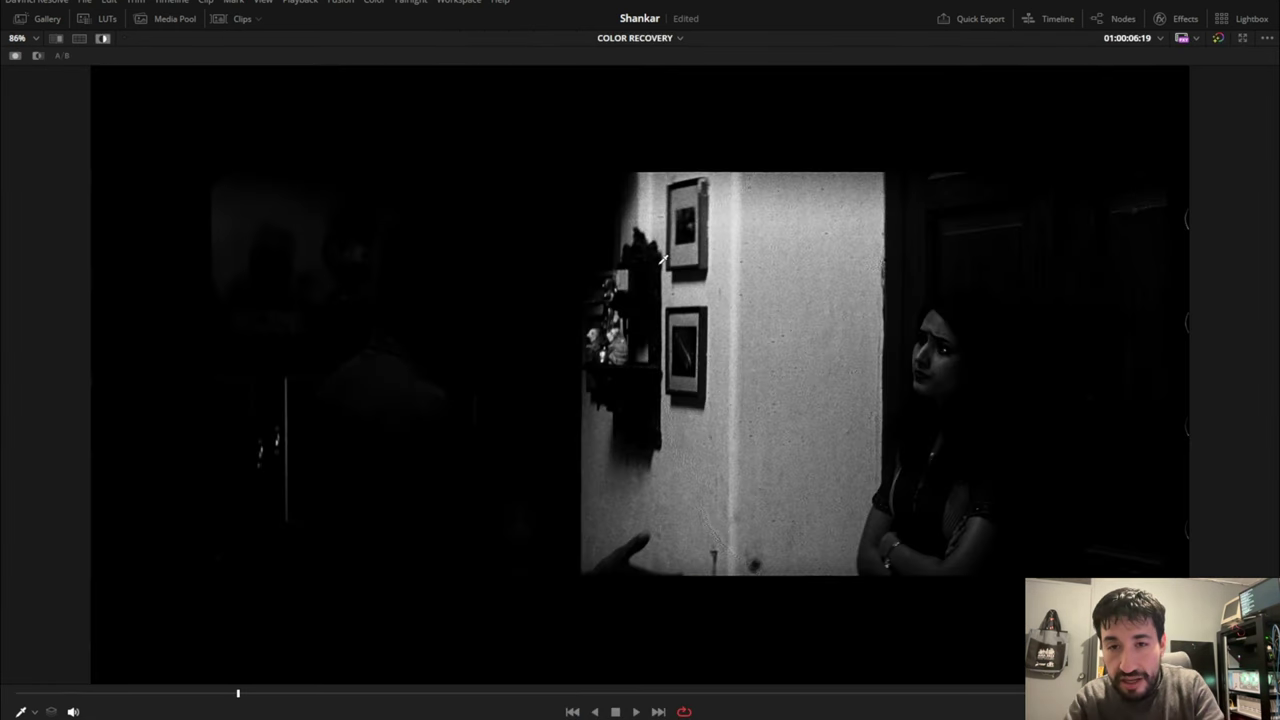
Isolate node 09's output at 01:00:06:19 in the enlarged viewer, restore the normal layout, and save the project
key(shift+h)
key(shift+f)
click(921, 229)
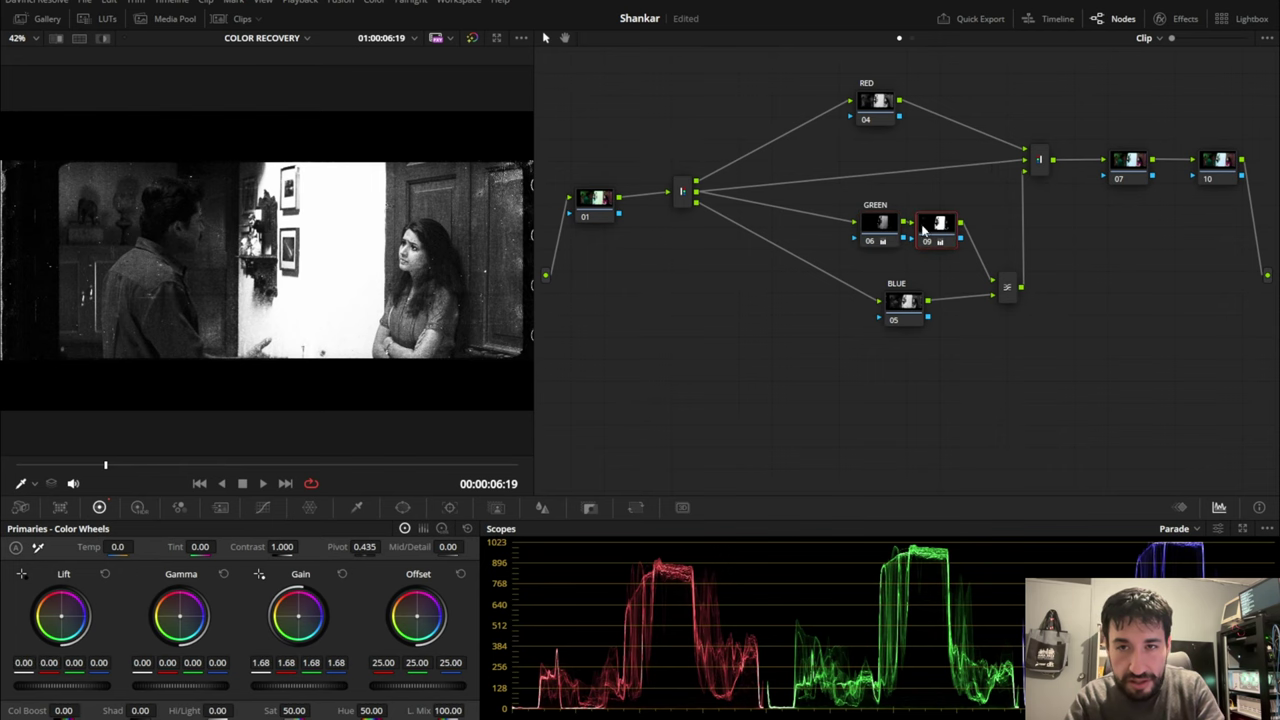
key(shift+f)
key(shift+h)
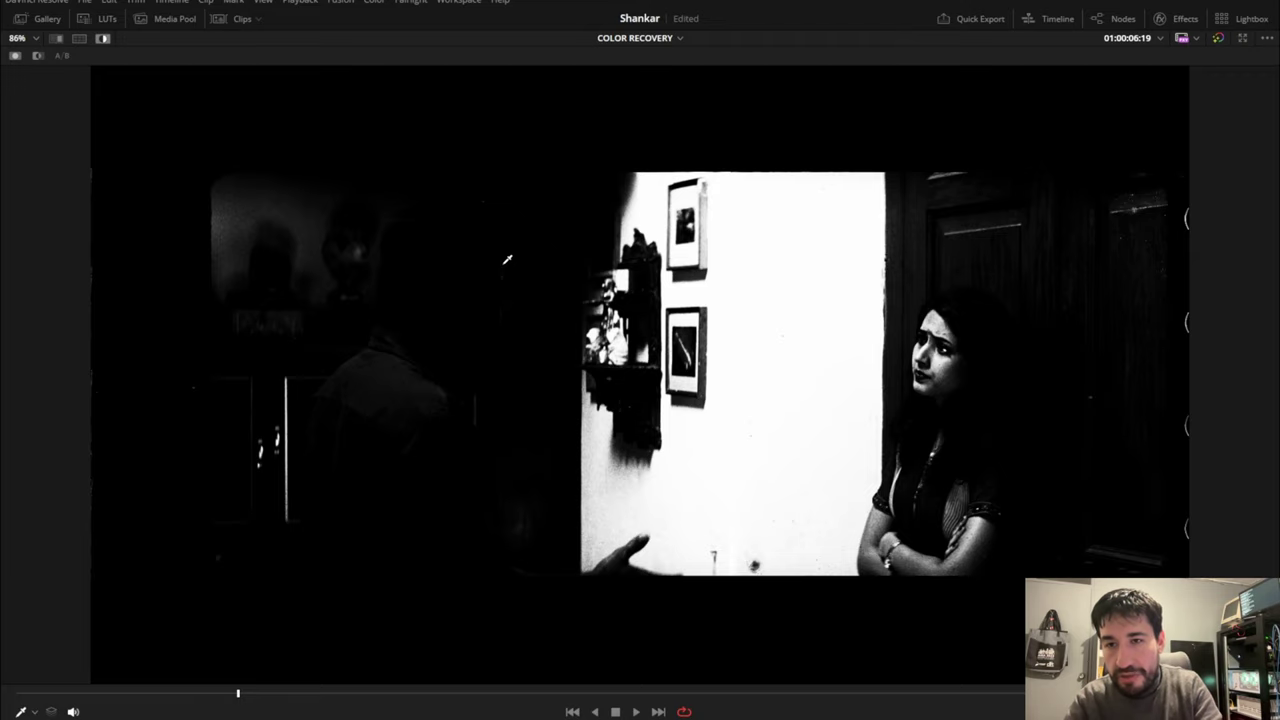
key(shift+f)
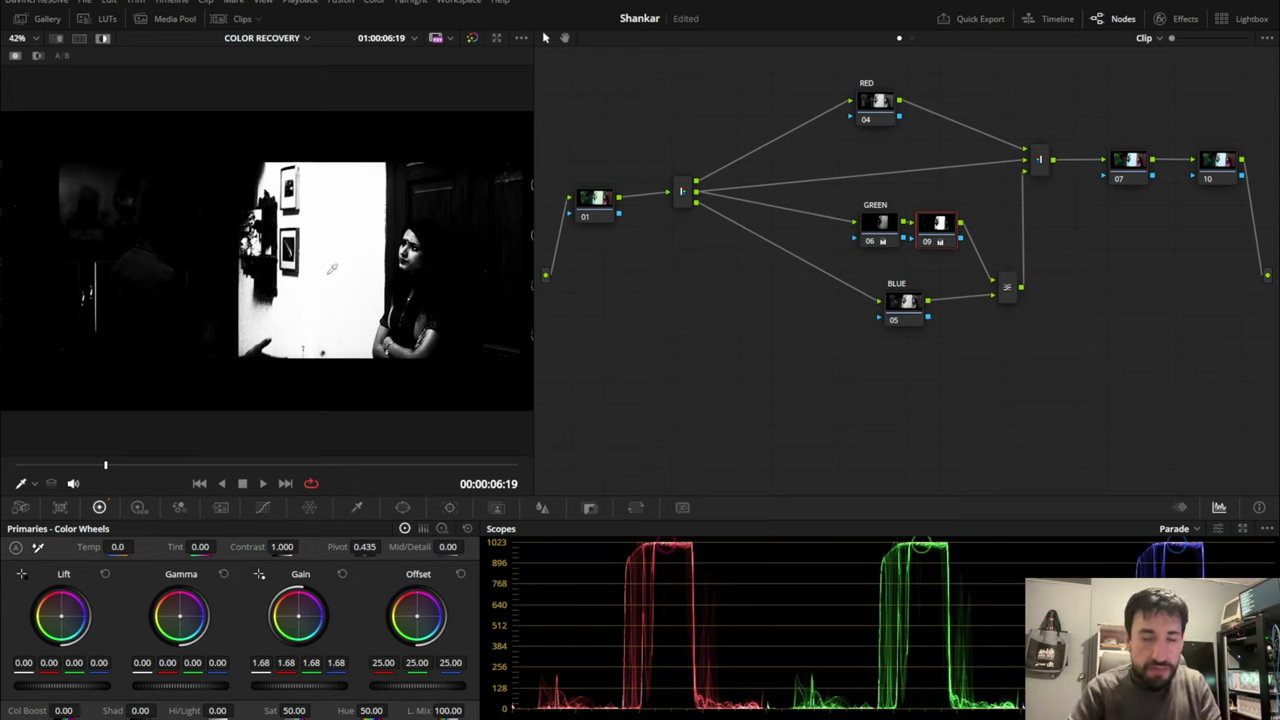
key(ctrl+s)
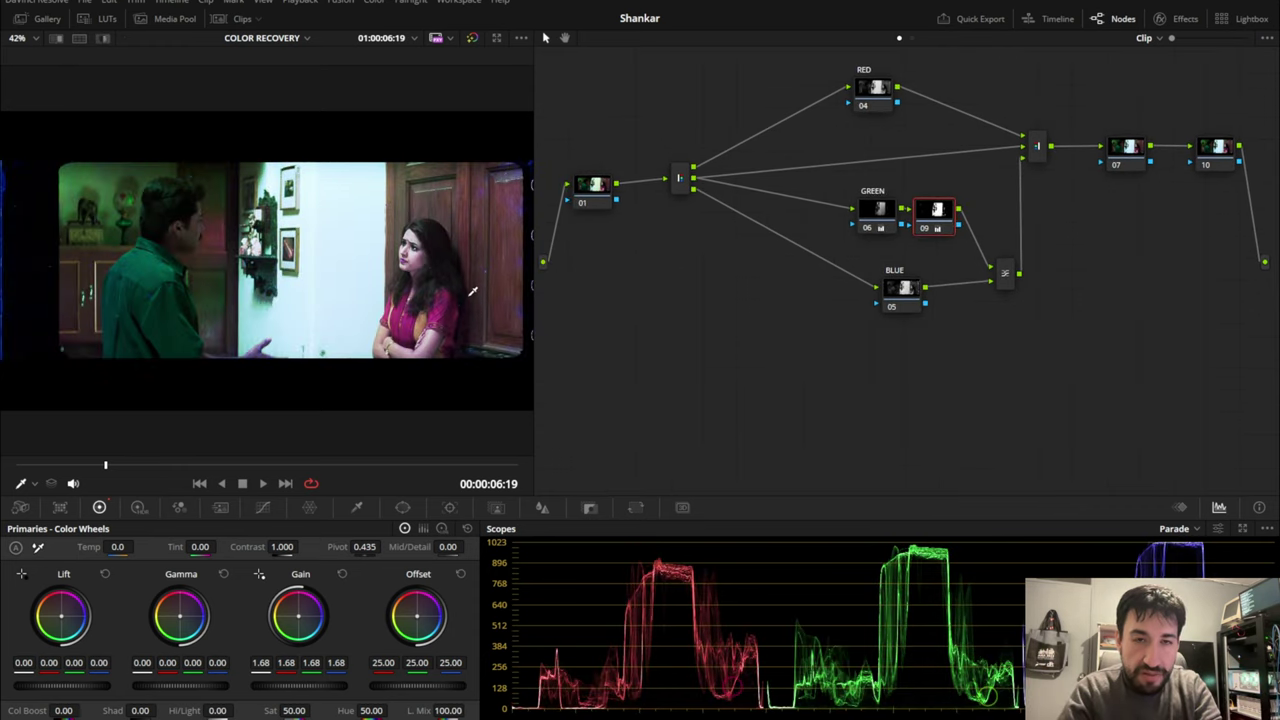
In the enlarged viewer, compare the red, green and blue channels individually at 01:00:09:02, and play the clip in colour
key(alt+f)
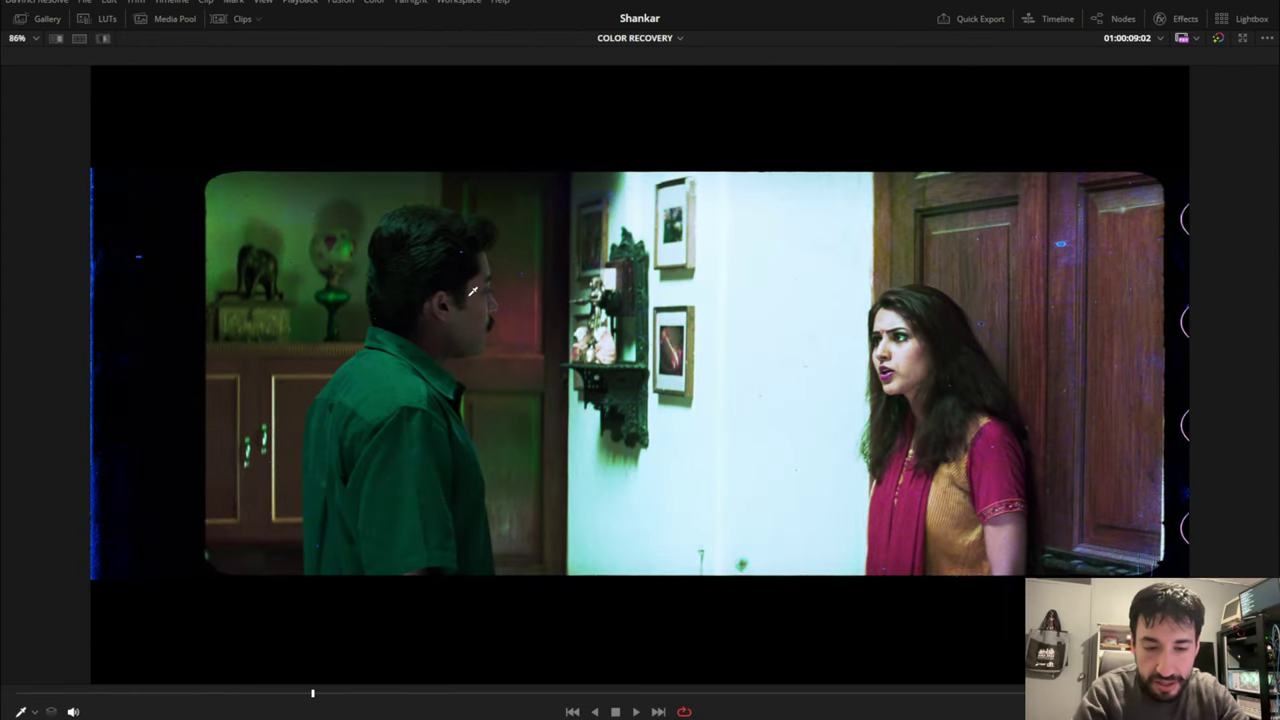
key(shift+d)
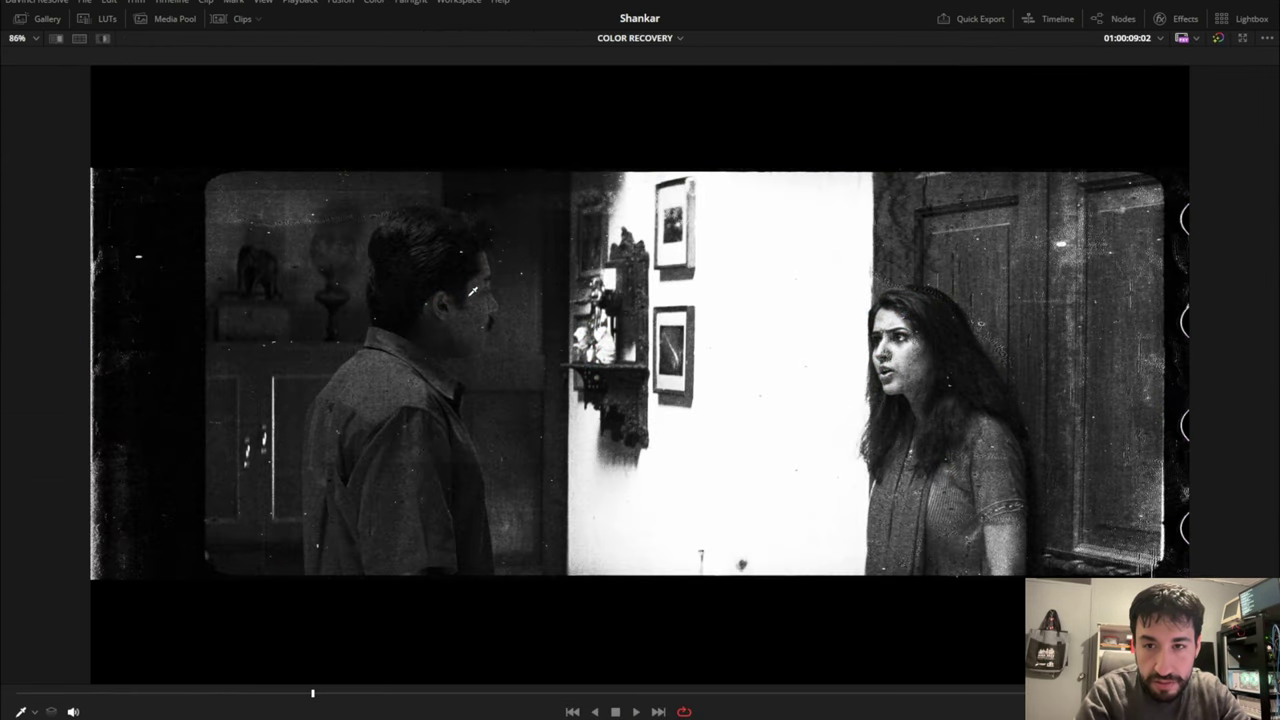
key(r)
key(g)
key(b)
key(r)
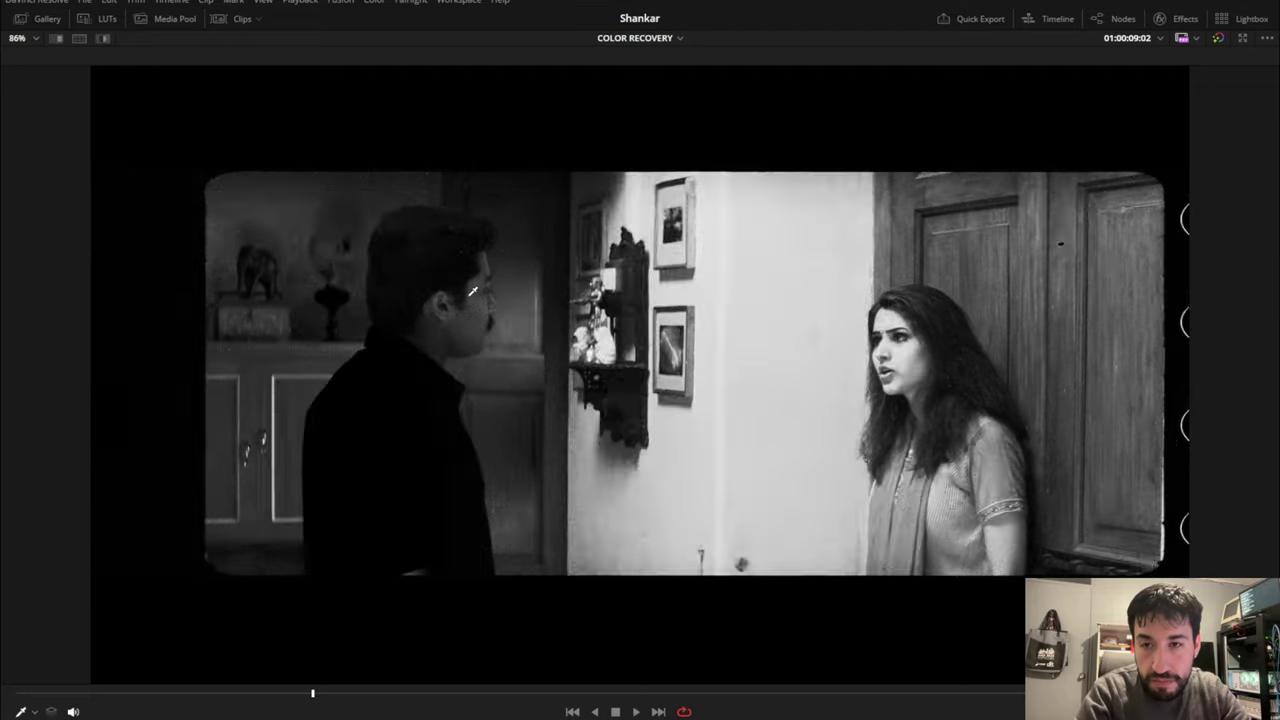
key(g)
key(b)
key(space)
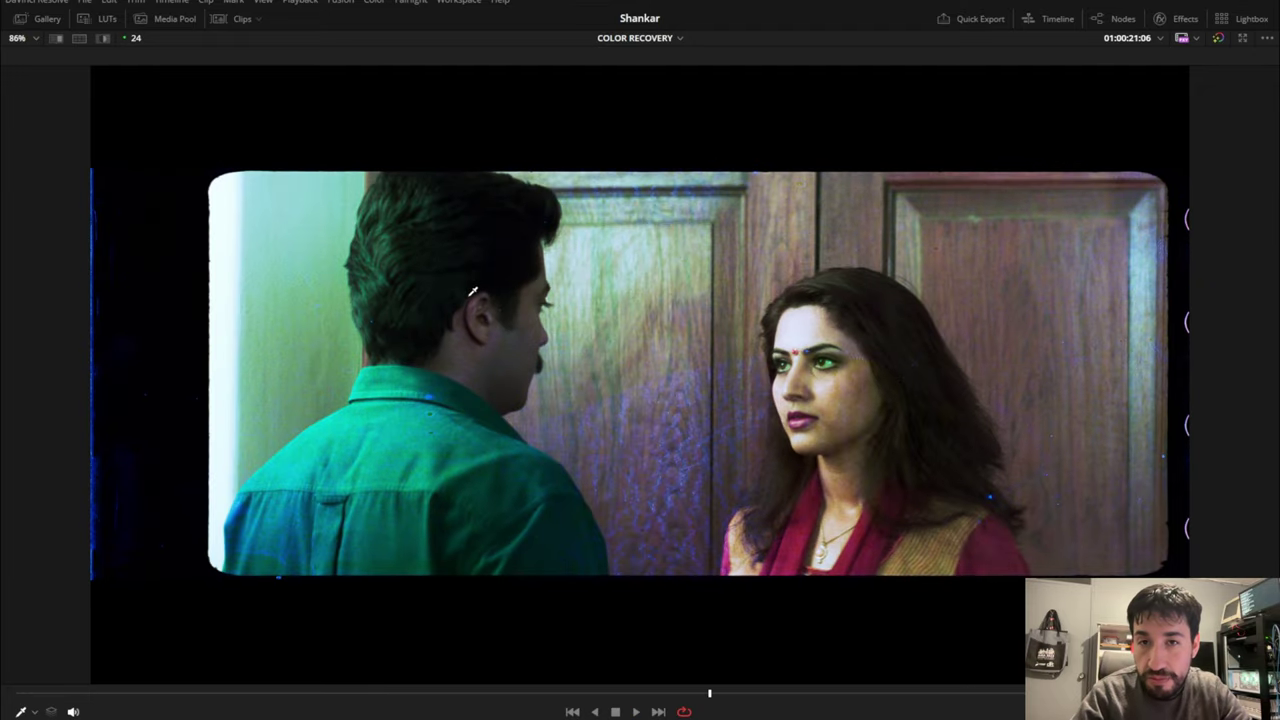
key(space)
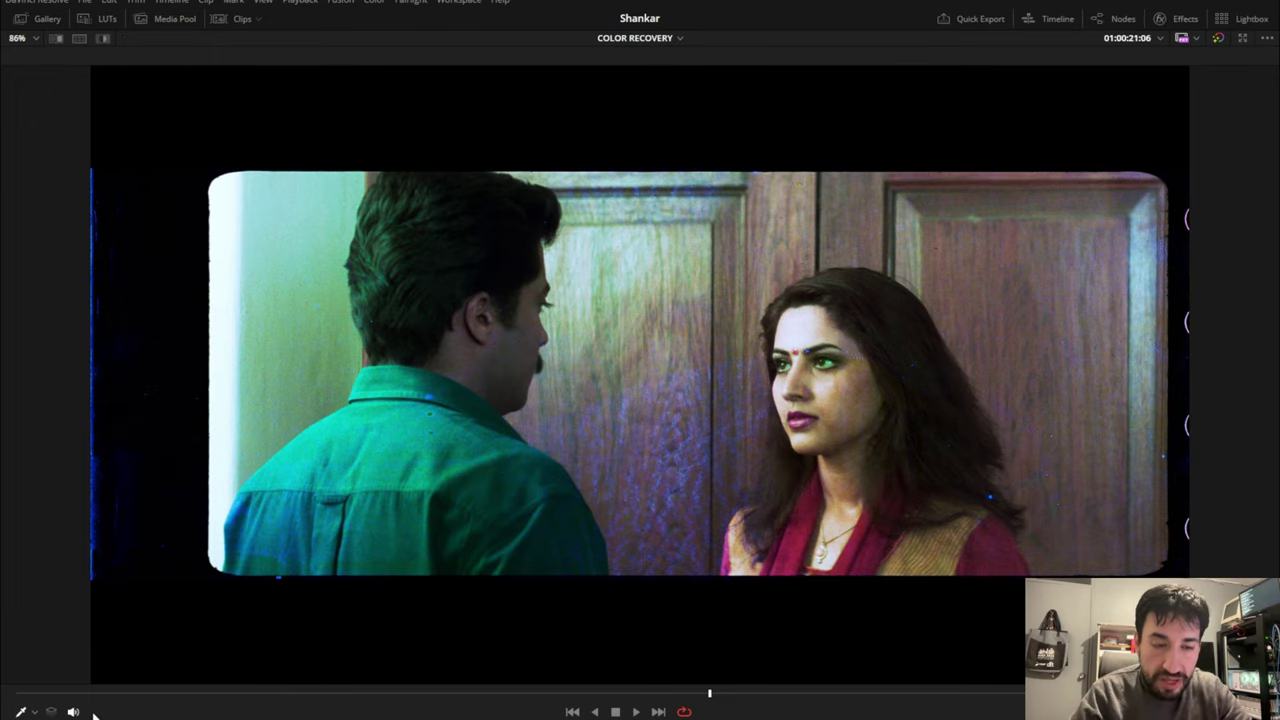
Return to 01:00:04:13, compare the blue channel with the grade disabled and enabled, and restore the normal viewer layout
drag(63, 697, 166, 682)
key(shift+d)
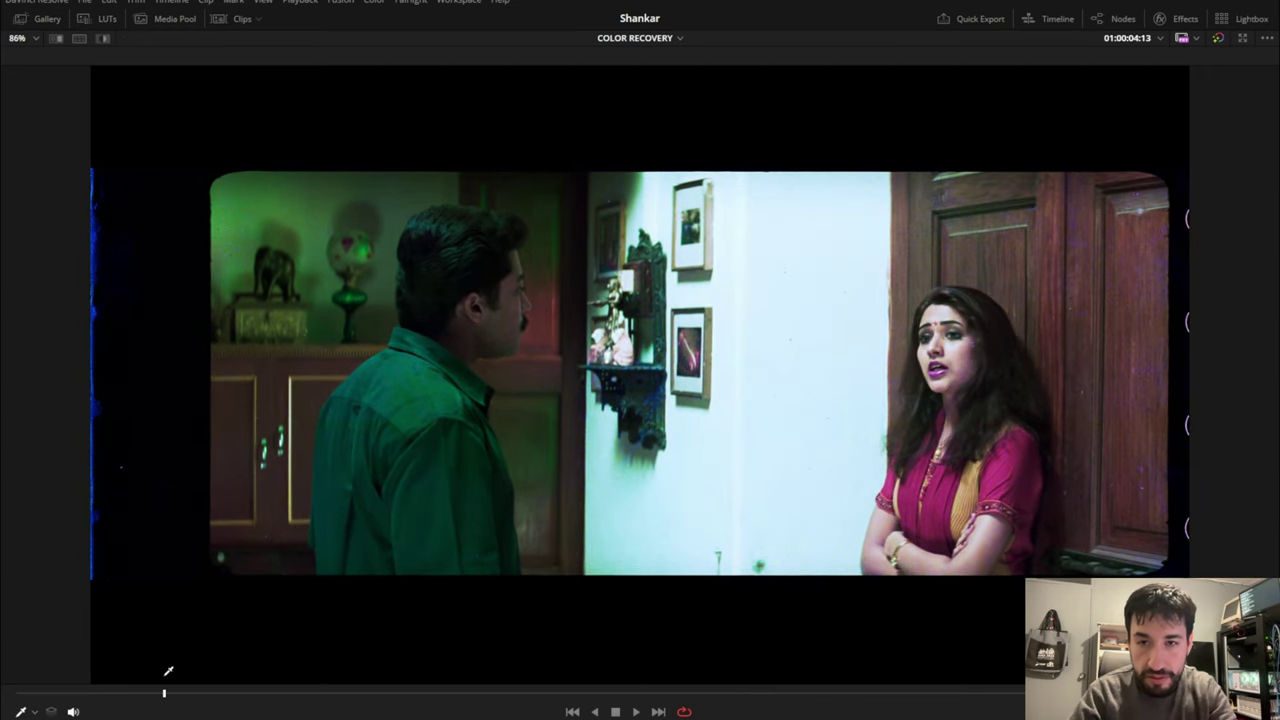
key(shift+d)
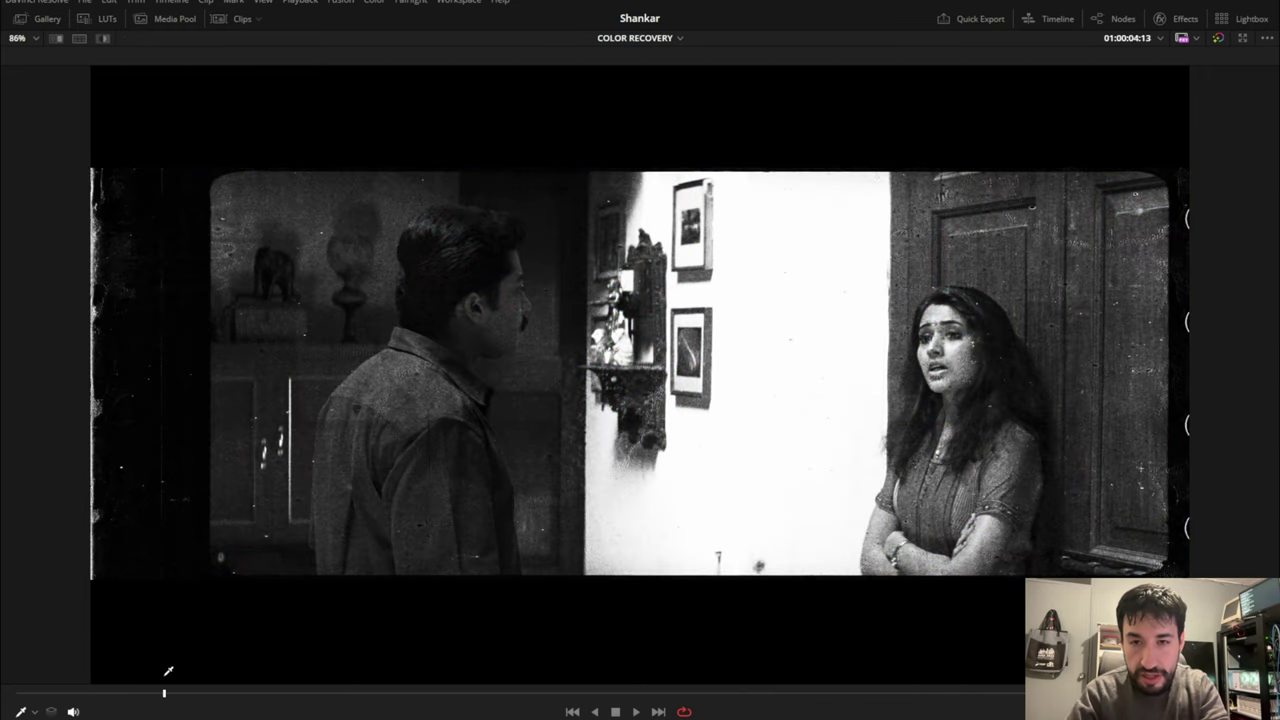
key(ctrl+d)
key(ctrl+d)
key(ctrl+d)
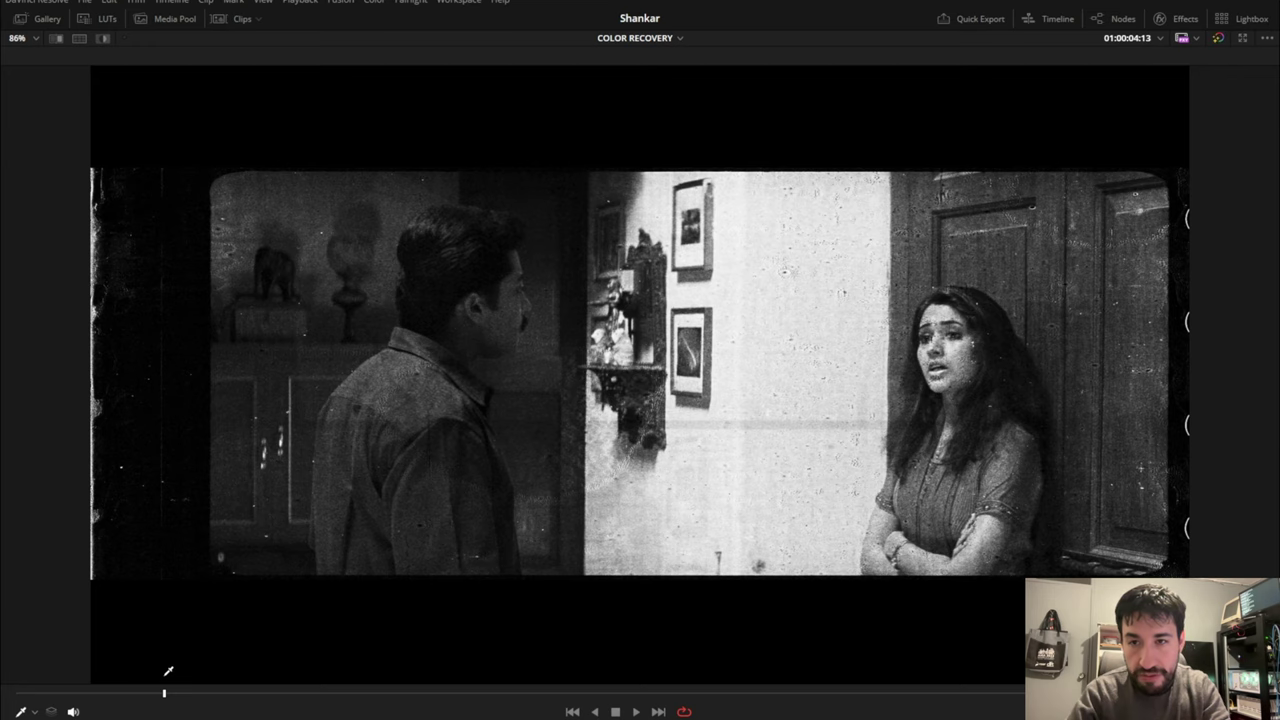
key(ctrl+d)
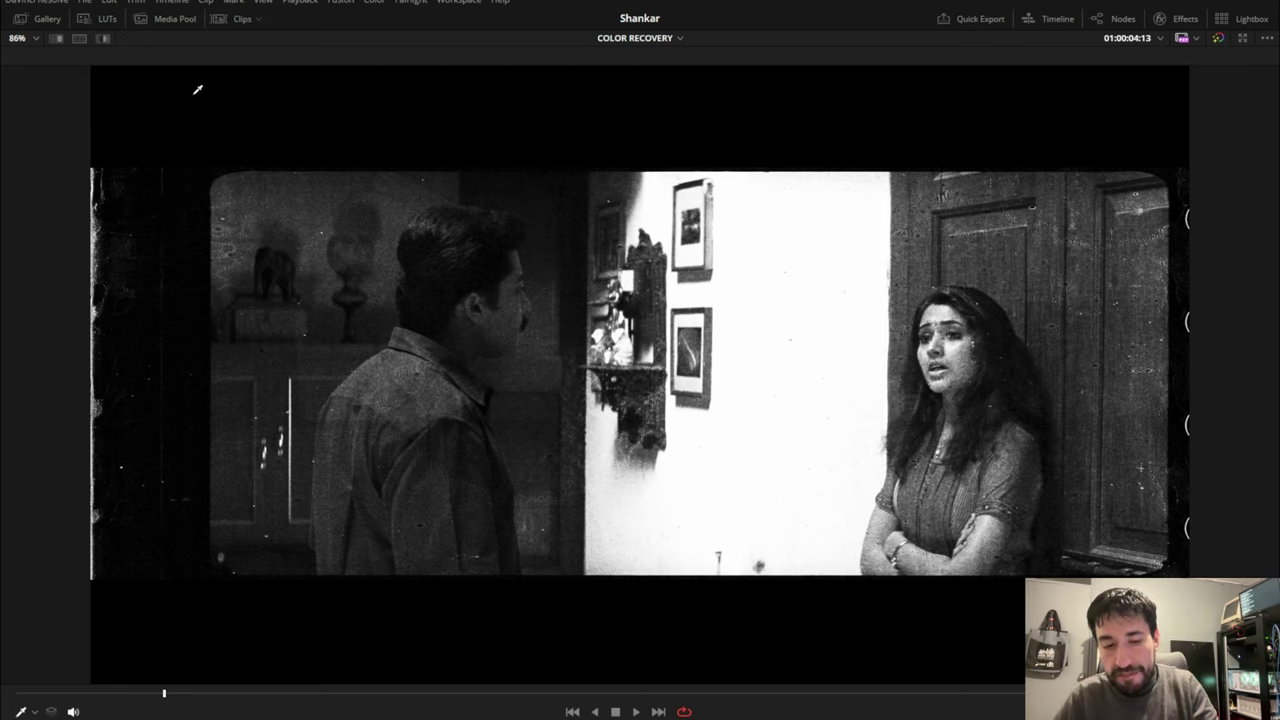
key(alt+f)
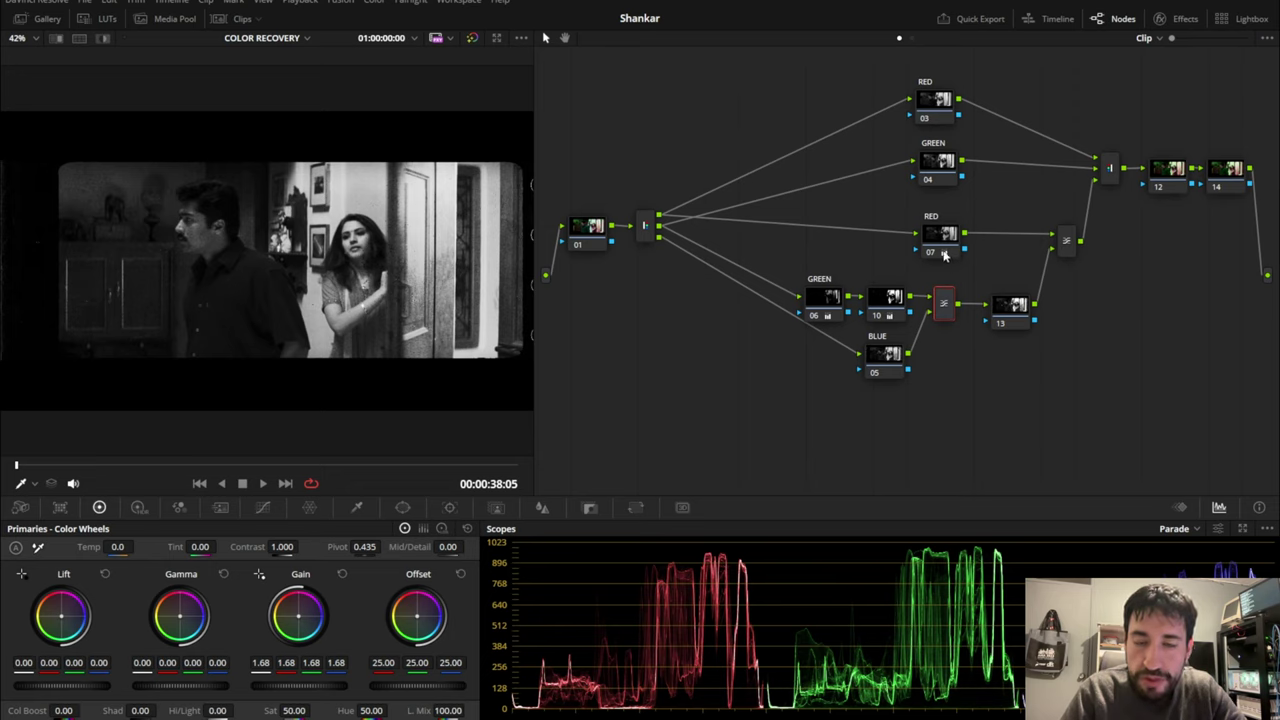
Move the RED node 07 closer to its layer mixer, and compare the red and blue channels of the man's bypassed close-up at 01:00:09:11
drag(943, 255, 1015, 247)
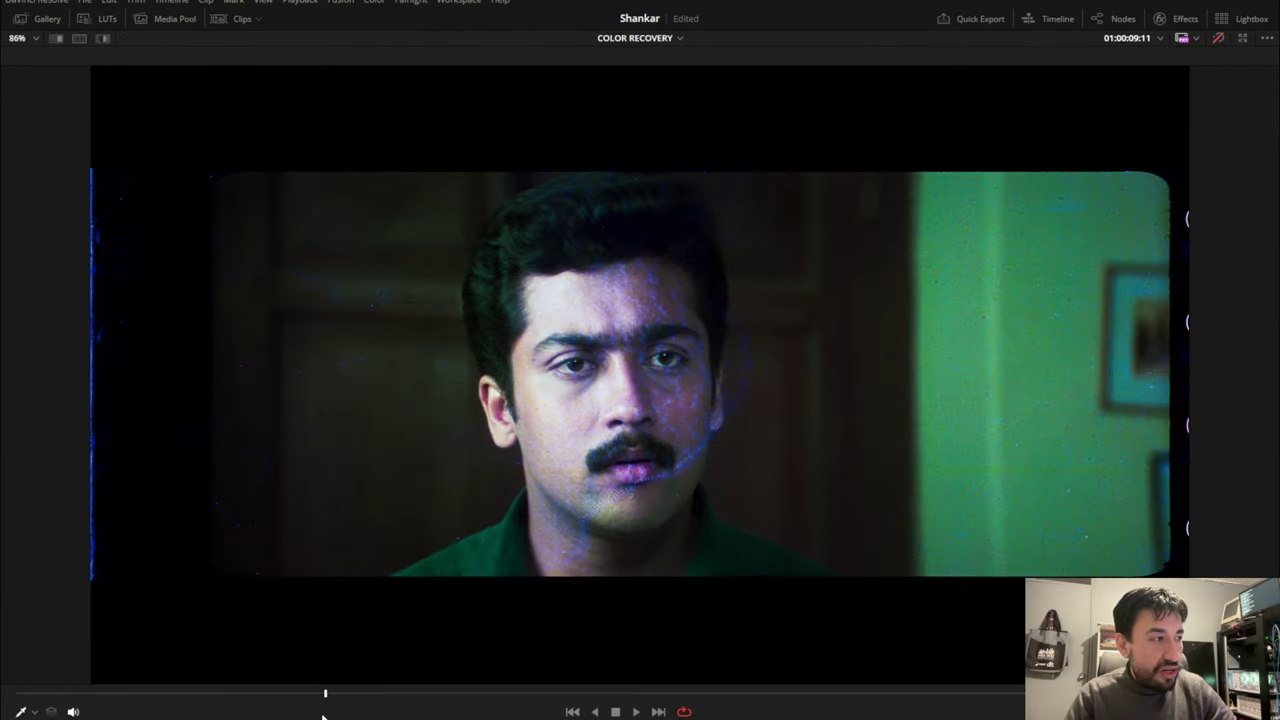
key(ctrl+d)
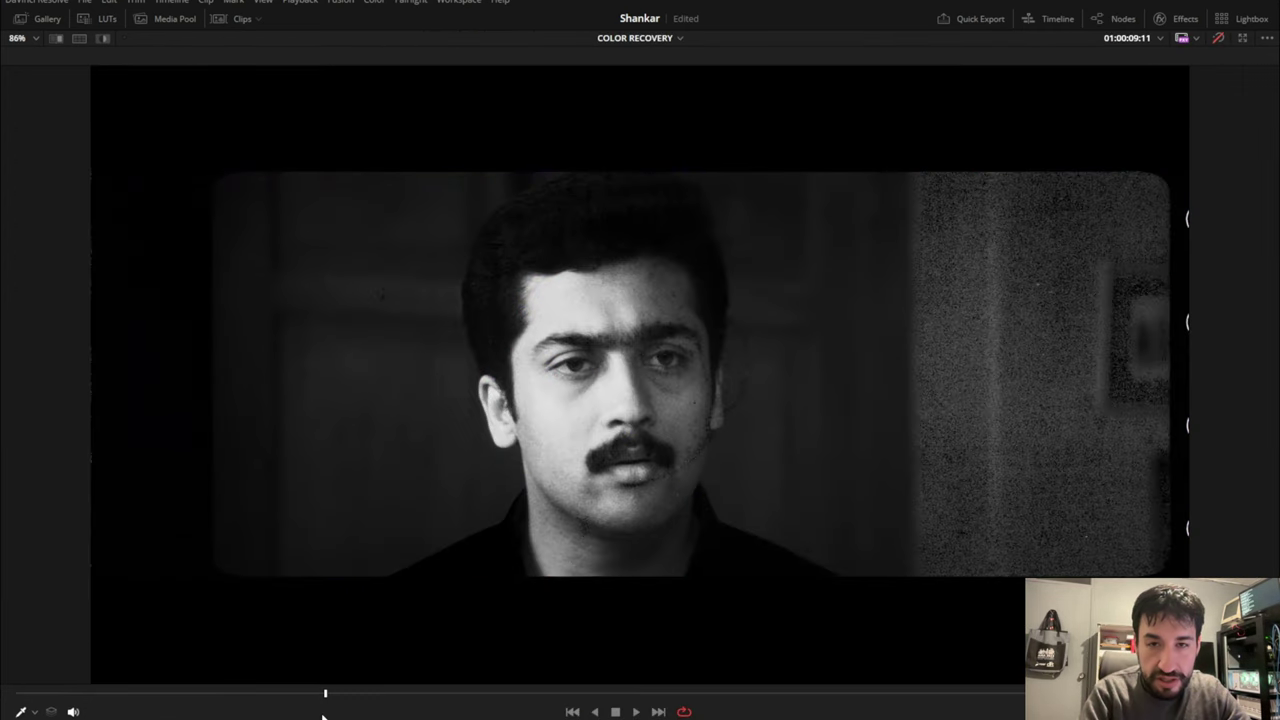
key(shift+d)
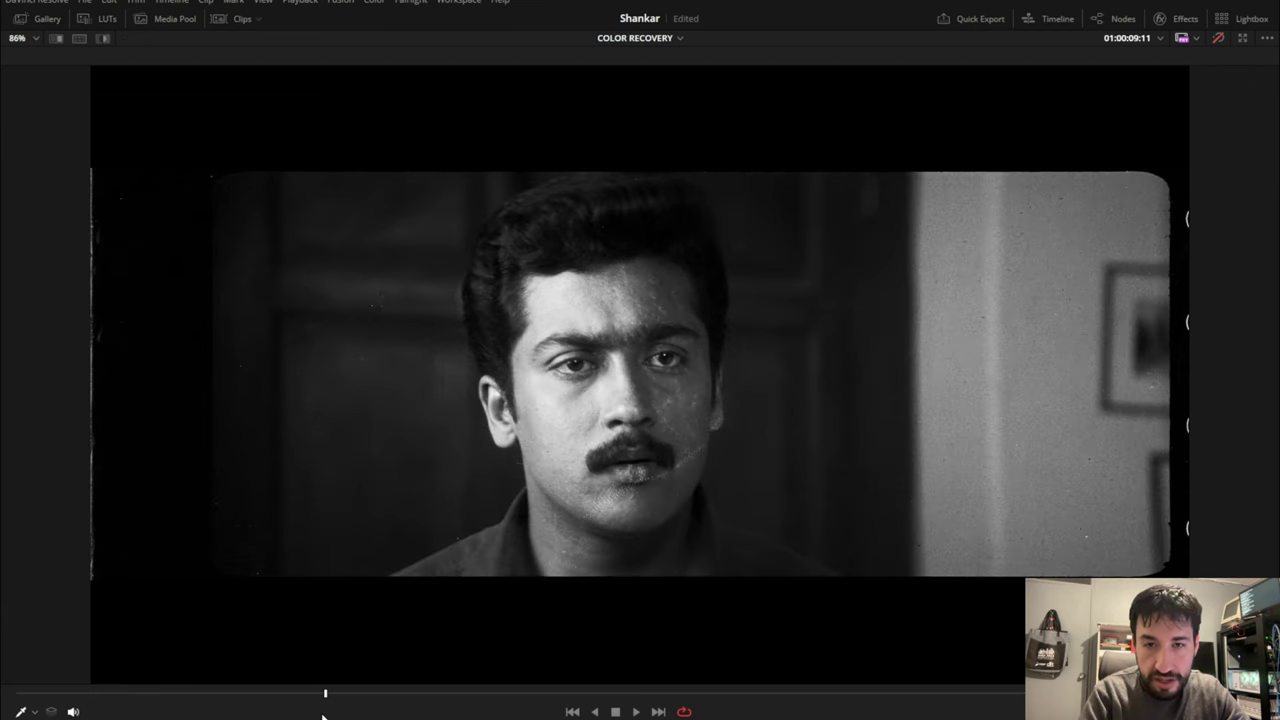
key(shift+d)
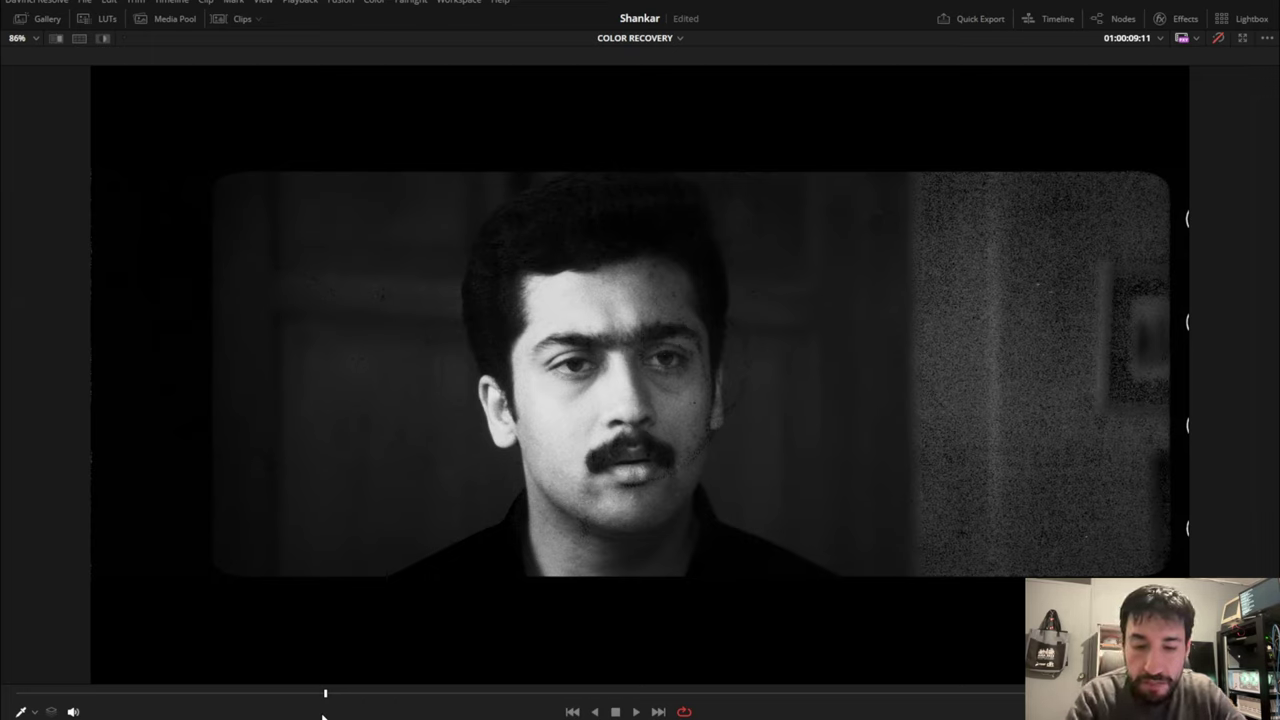
key(shift+d)
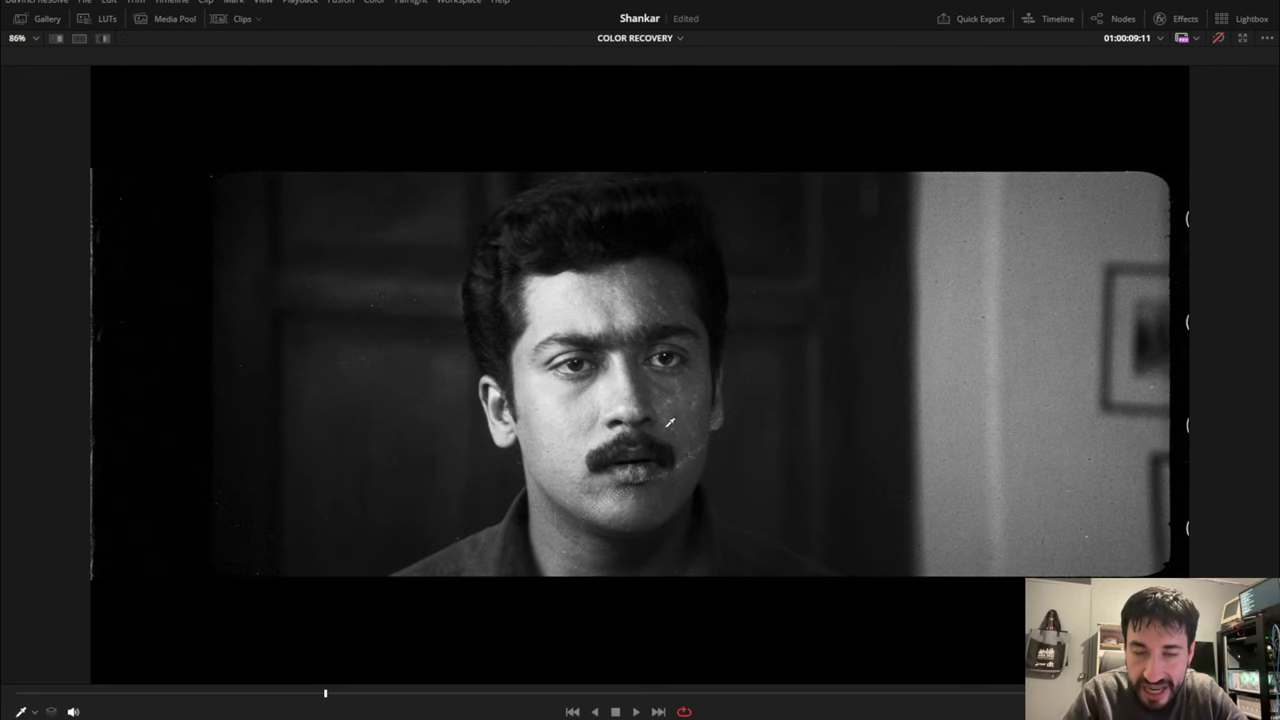
key(g)
key(b)
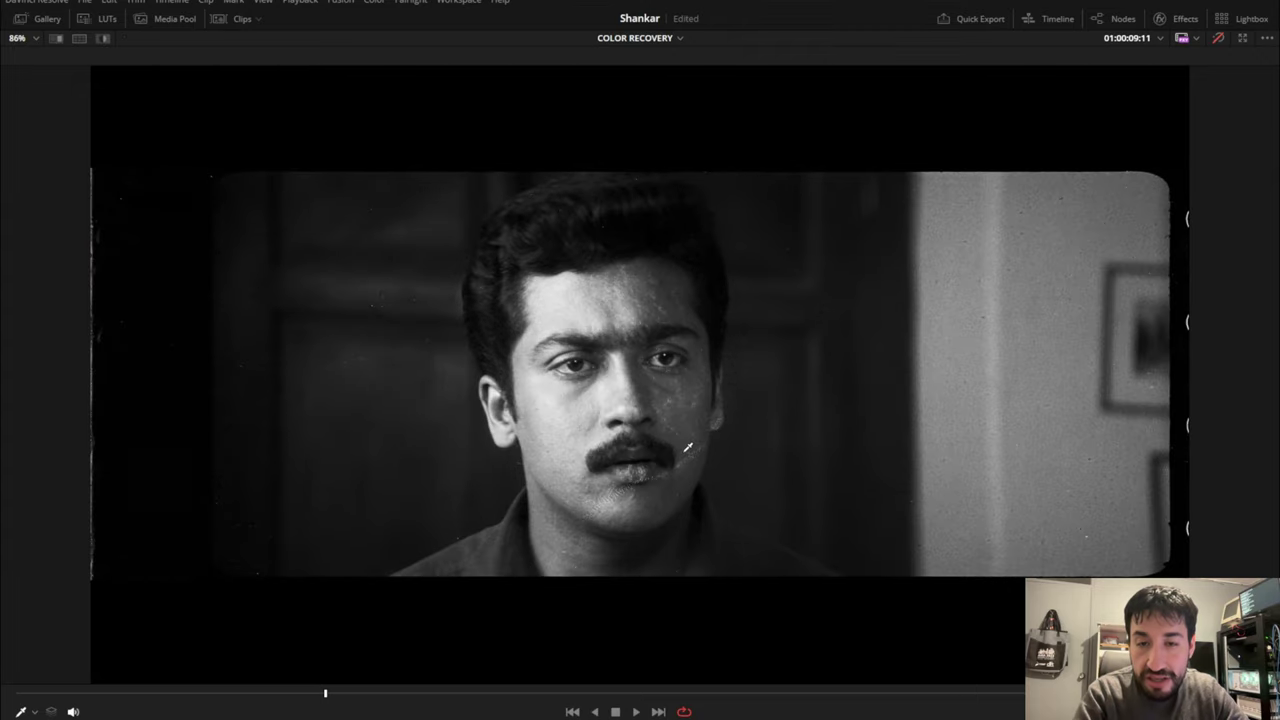
Inspect the man's close-up at 01:00:10:07, return to the node graph, and check the options of the layer mixer fed by RED node 07
click(352, 695)
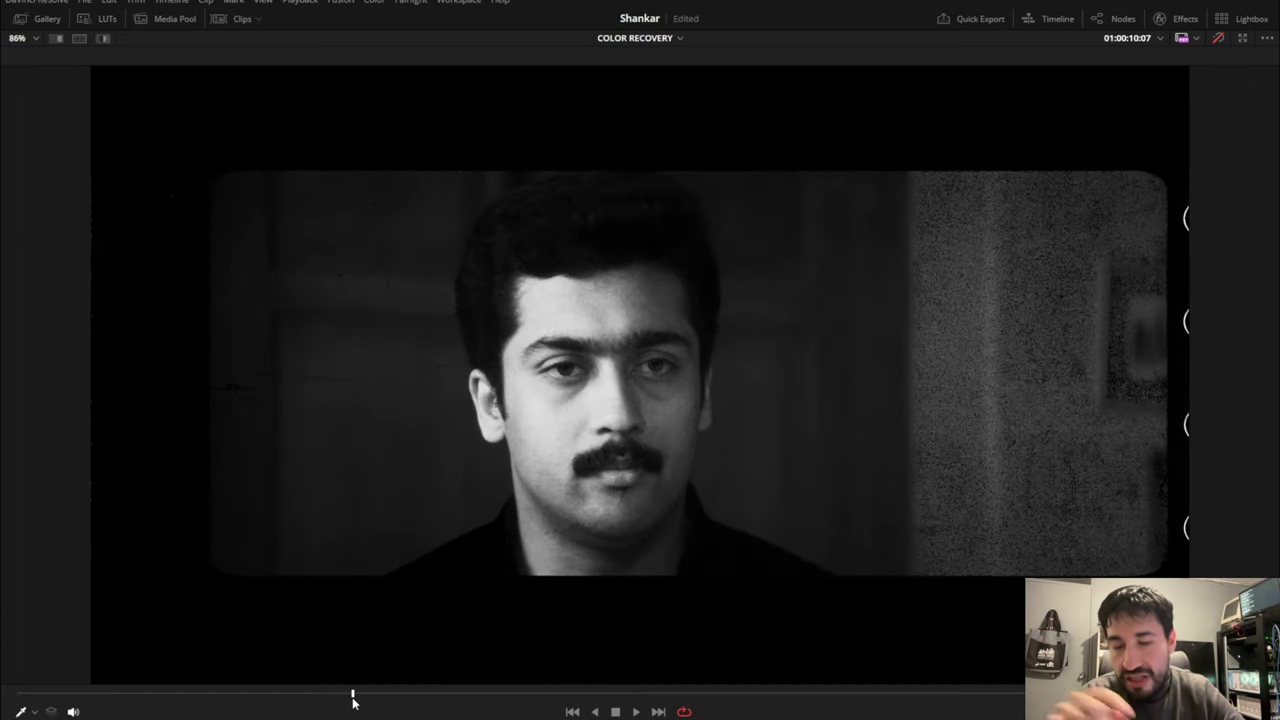
key(shift+d)
key(alt+f)
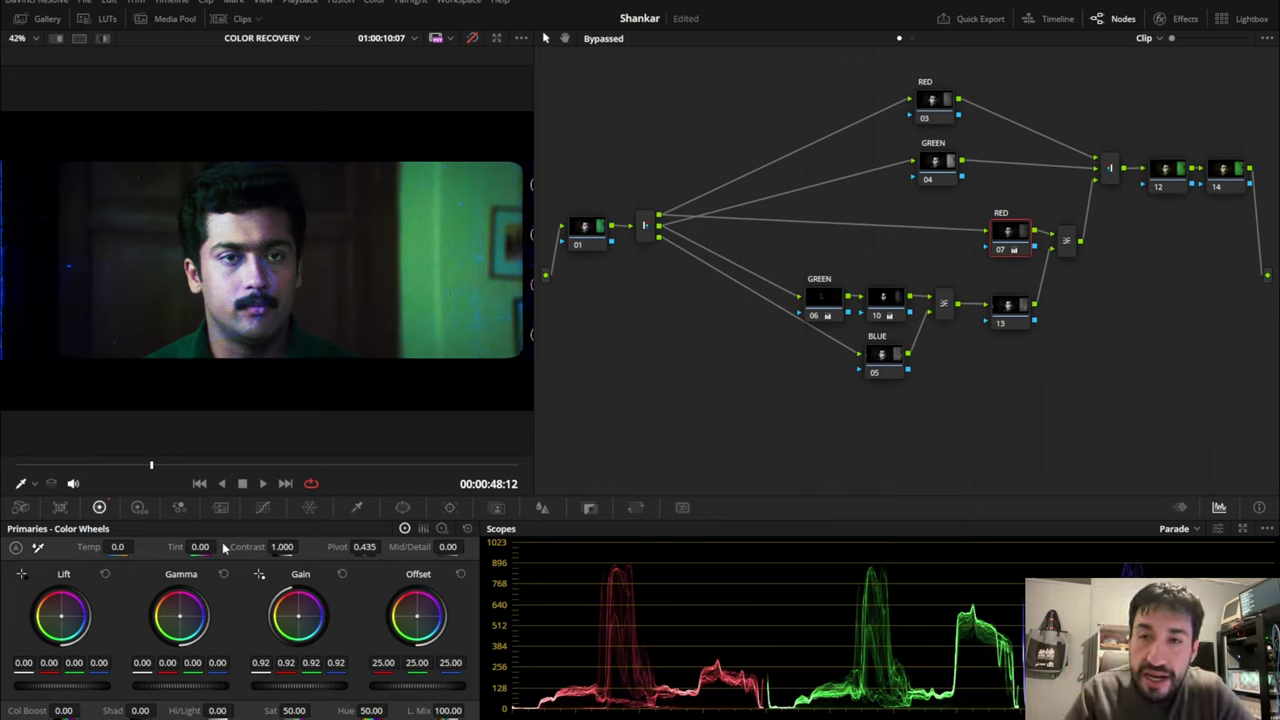
right_click(1066, 243)
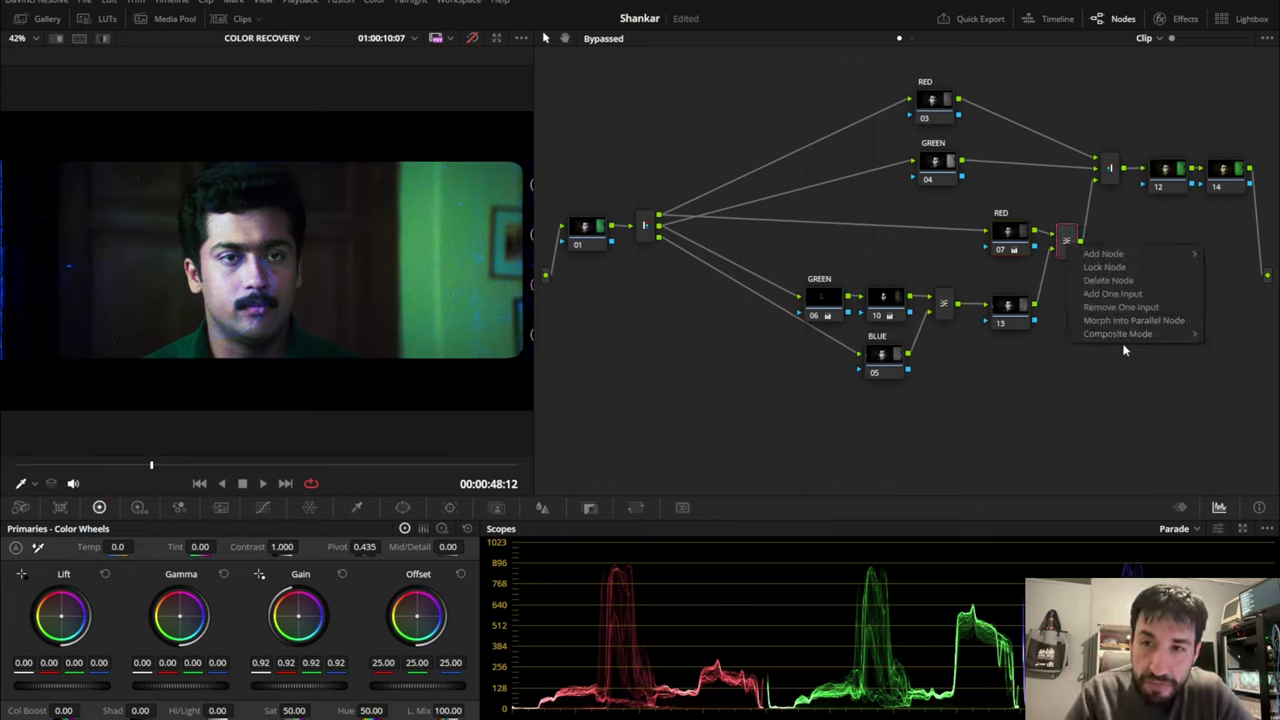
mouse_move(1133, 336)
Reset the RED node 07's Gain, re-enable the grades, and set its master Gain to 0.97 while viewing the man's face up close
click(1016, 240)
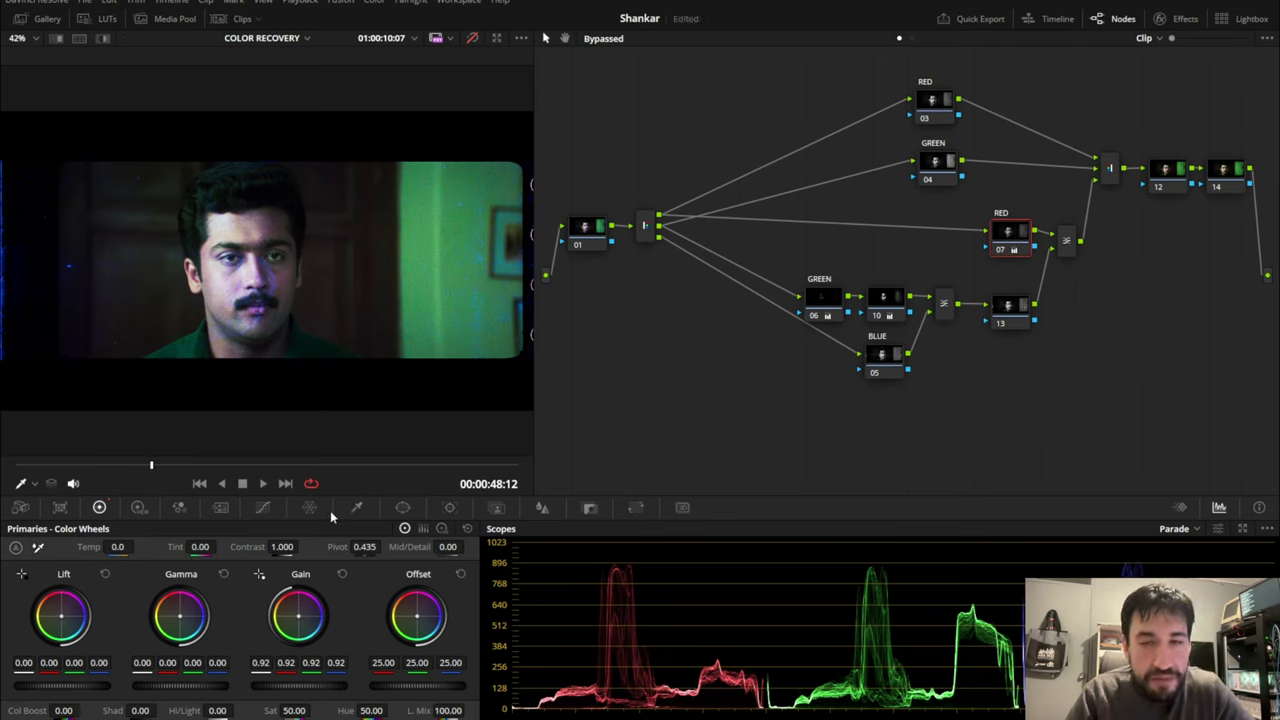
click(343, 575)
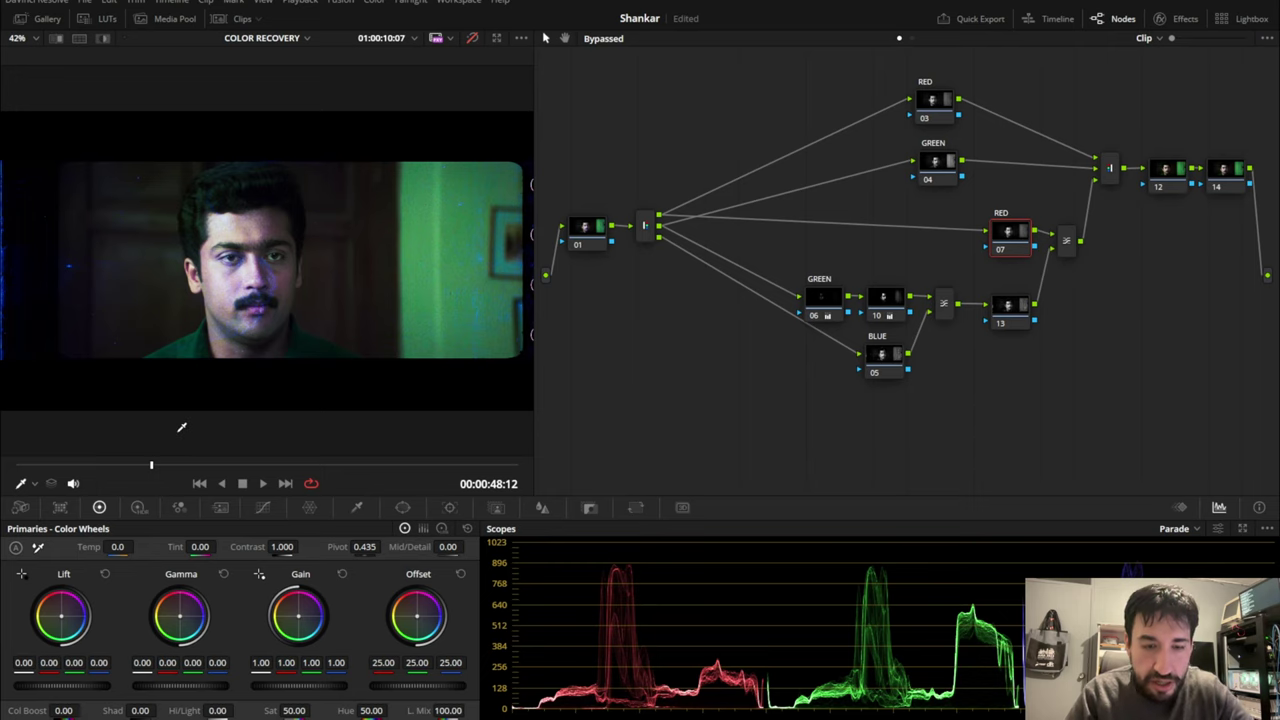
scroll(230, 300, up, 3)
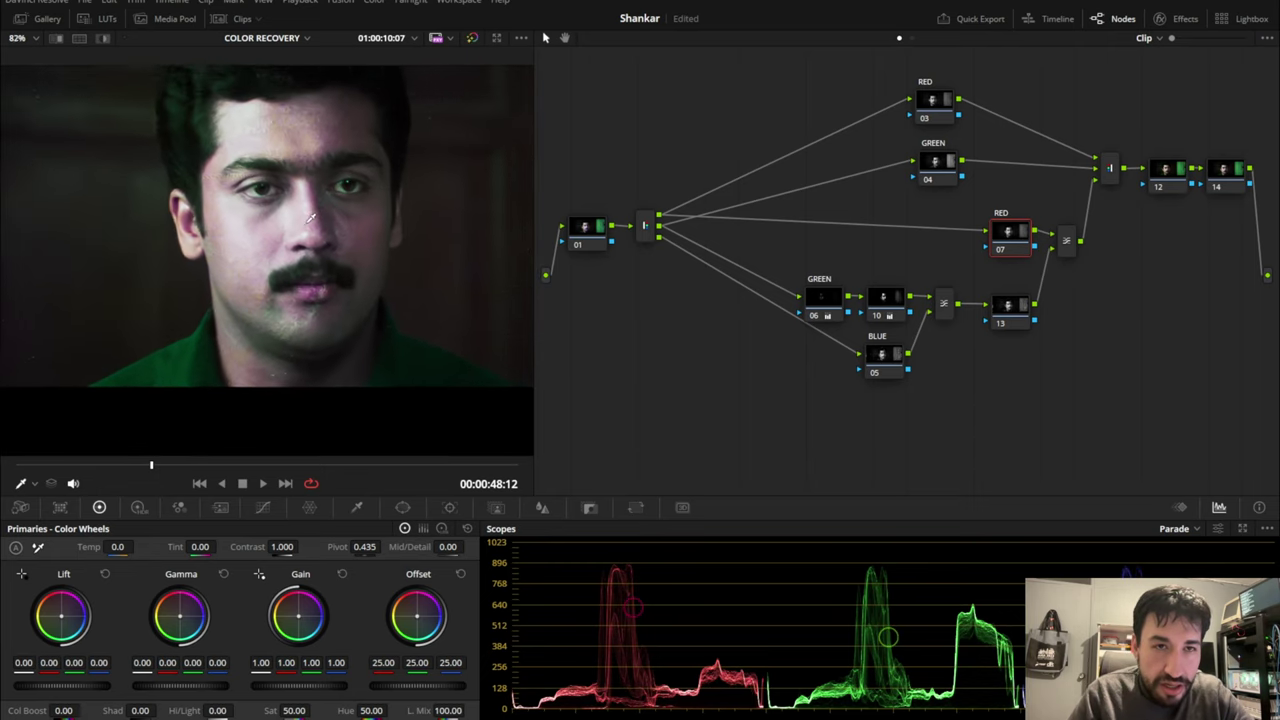
scroll(313, 219, up, 2)
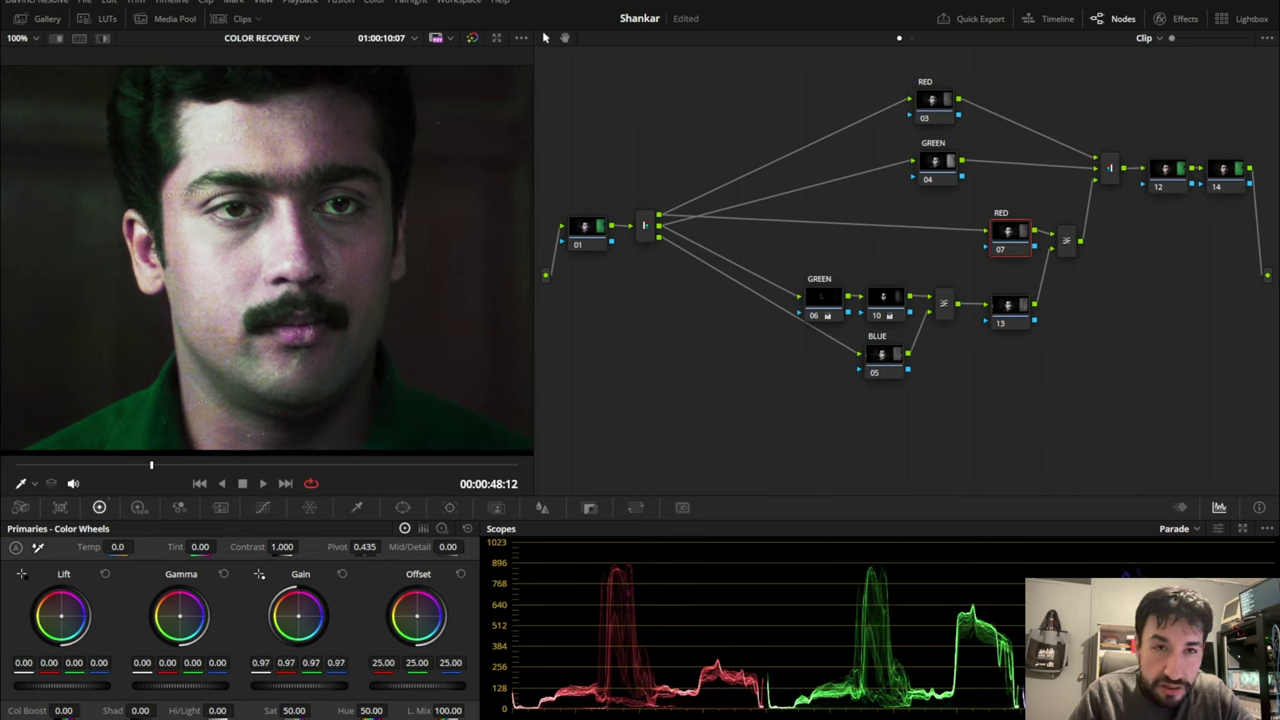
Set the RED node 07's master Gain to 0.93 while judging the woman's close-up at 01:00:13:06
mouse_move(300, 686)
mouse_down()
mouse_move(314, 686)
mouse_move(286, 686)
mouse_up()
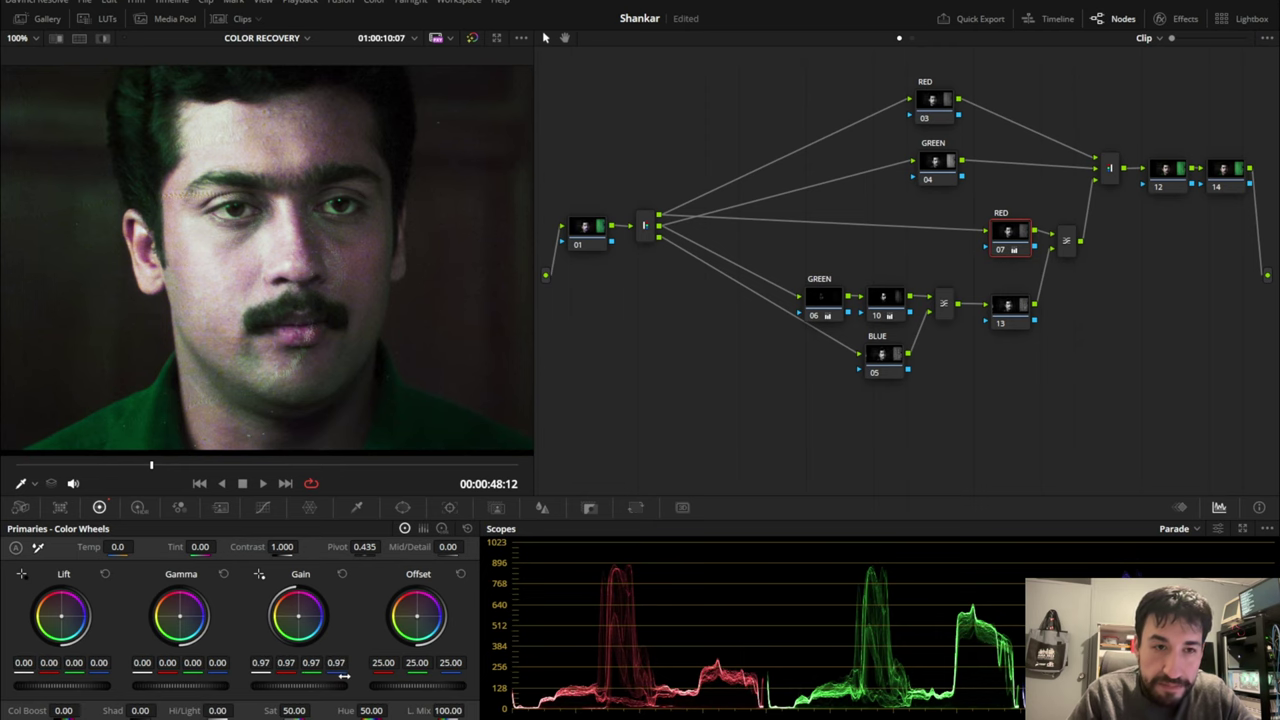
drag(155, 466, 190, 466)
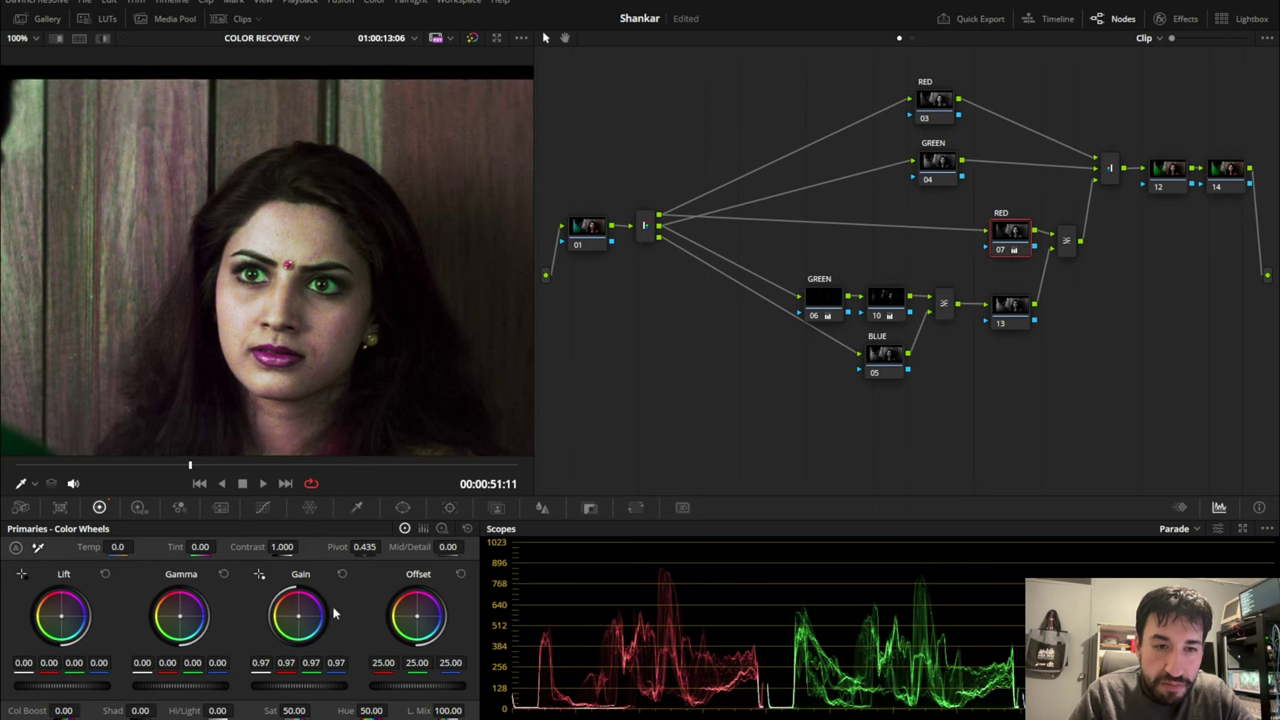
click(342, 575)
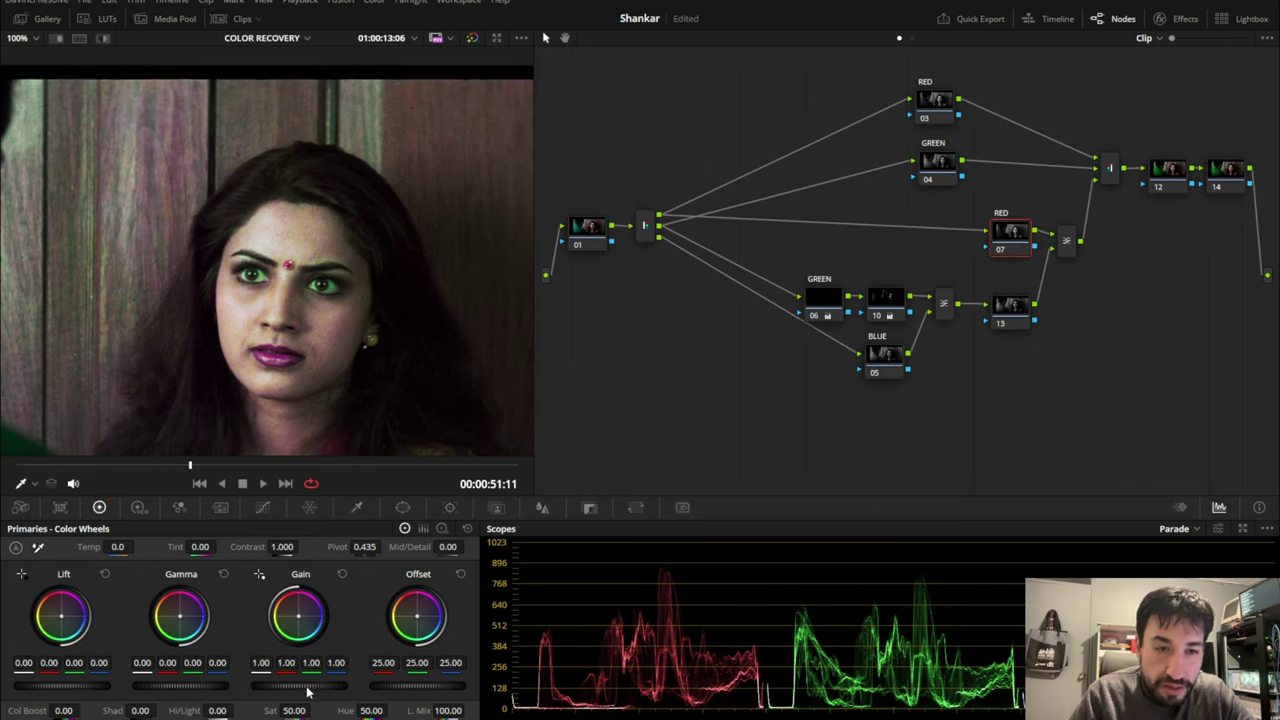
key(ctrl+z)
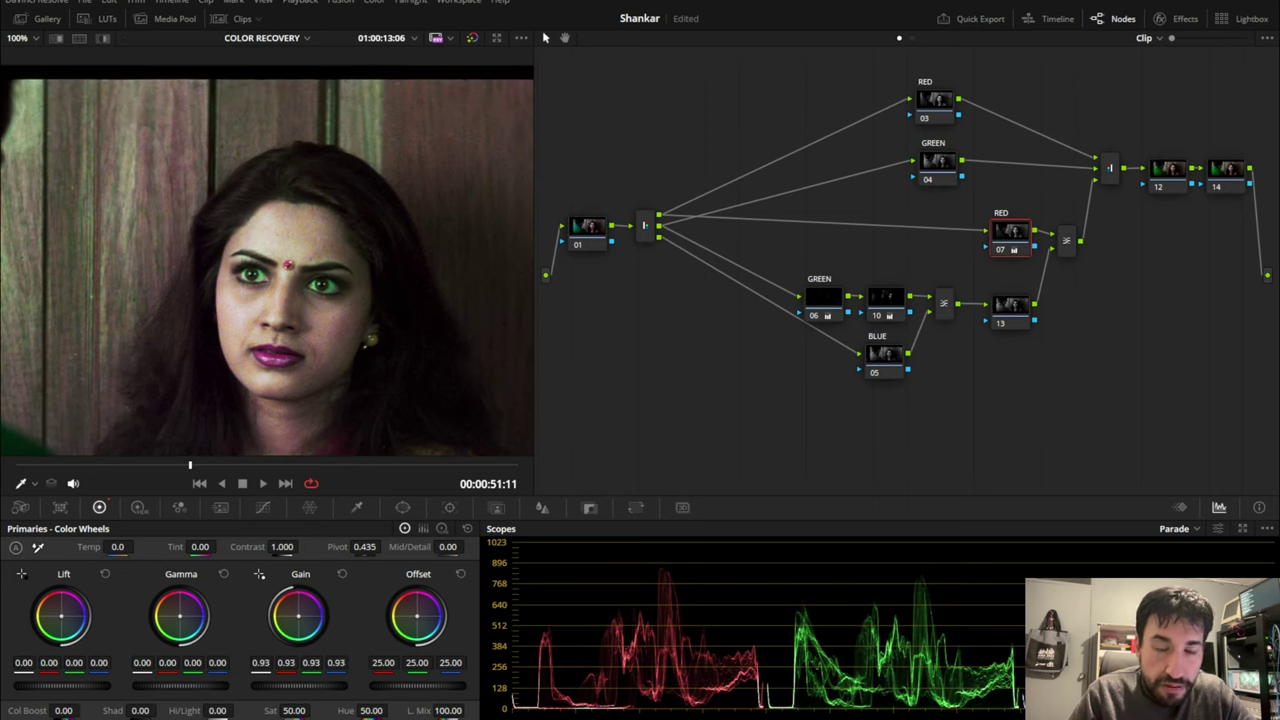
Check the full frame at 01:00:16:10 and set the RED node 07's master Gain to 0.98 at 01:00:05:03
scroll(200, 430, down, 3)
click(240, 462)
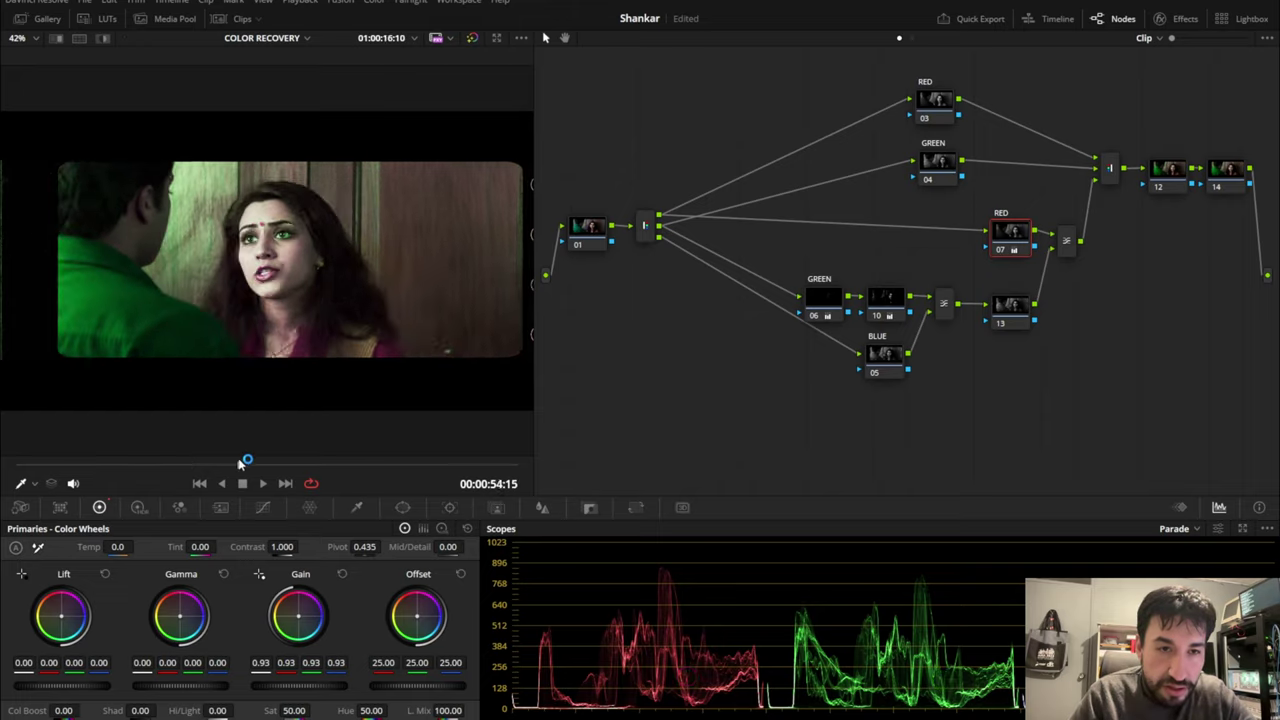
drag(240, 462, 84, 486)
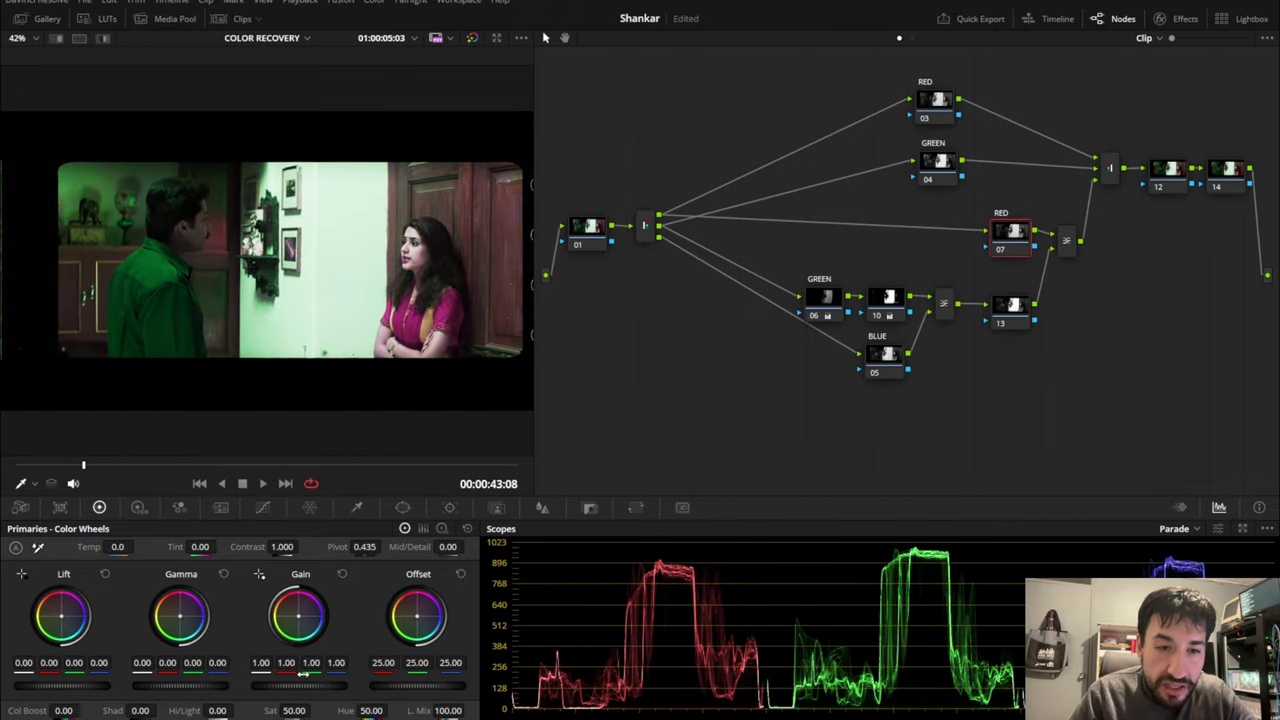
drag(303, 675, 300, 680)
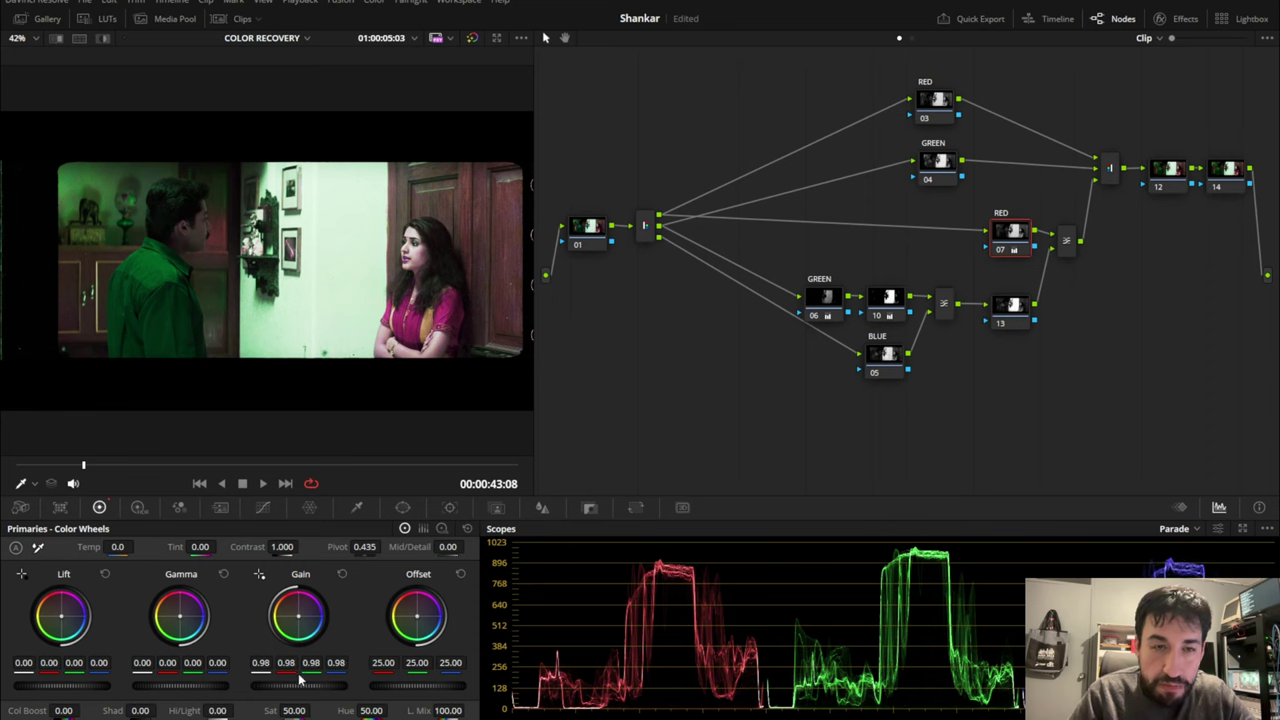
Set the RED node 07's master Gain to 0.92 while judging the blue channel of the man's close-up at 01:00:10:22
drag(91, 468, 159, 466)
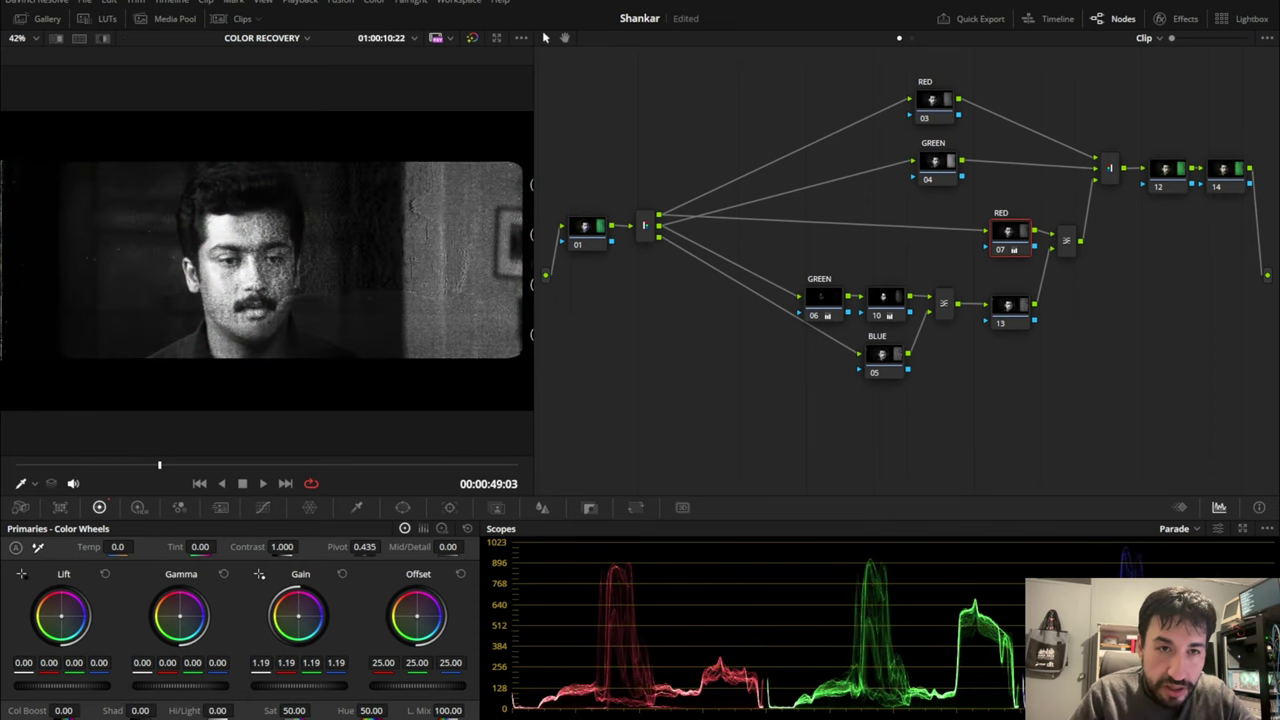
scroll(270, 300, up, 4)
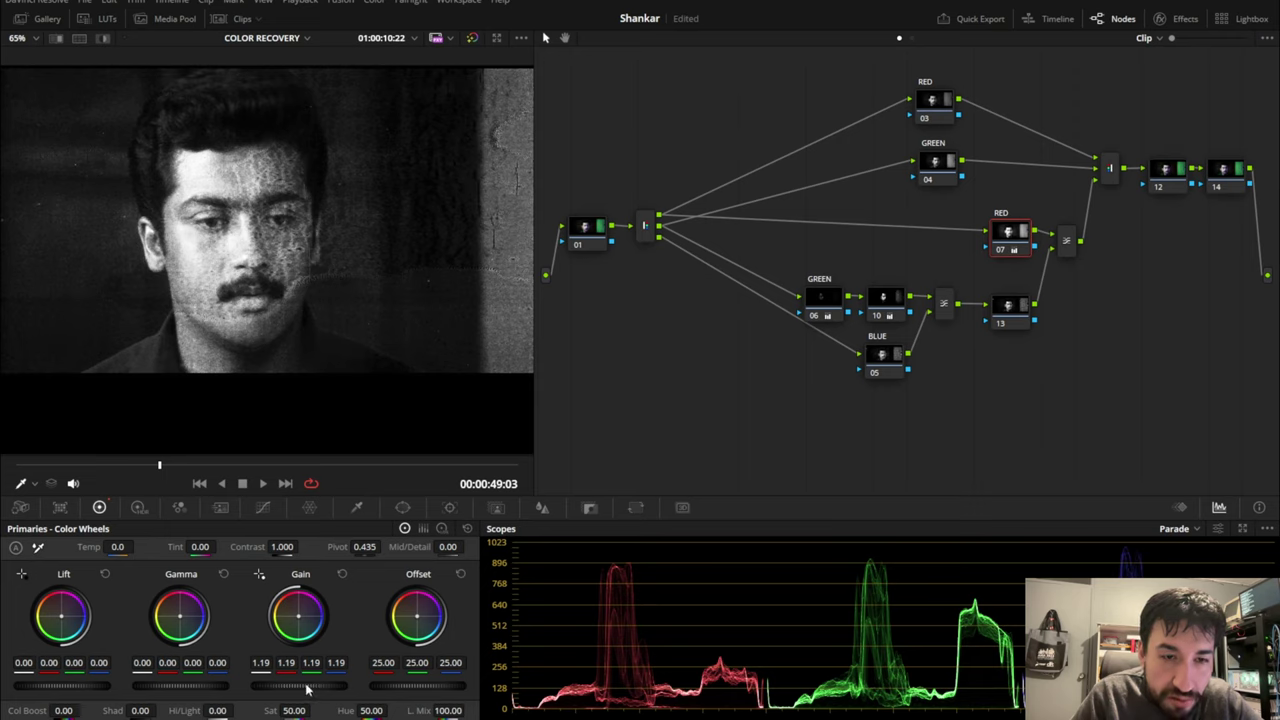
drag(296, 686, 241, 686)
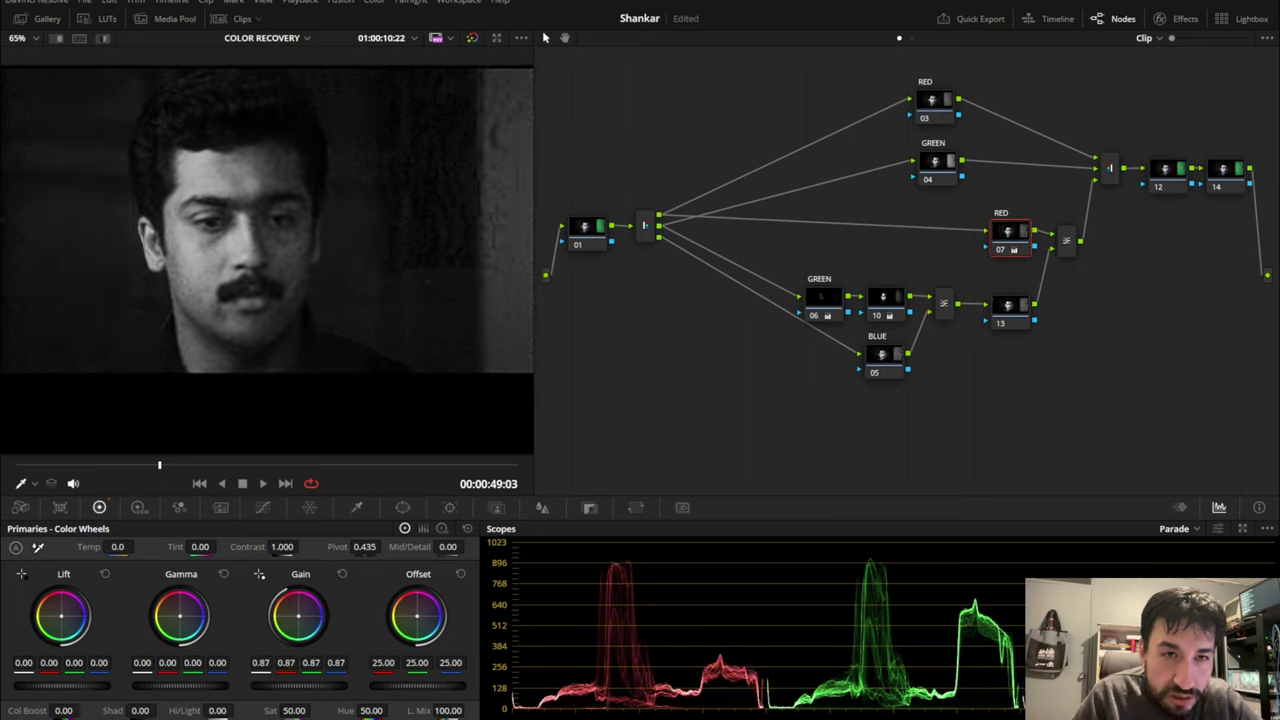
key(ctrl+z)
key(ctrl+z)
key(ctrl+z)
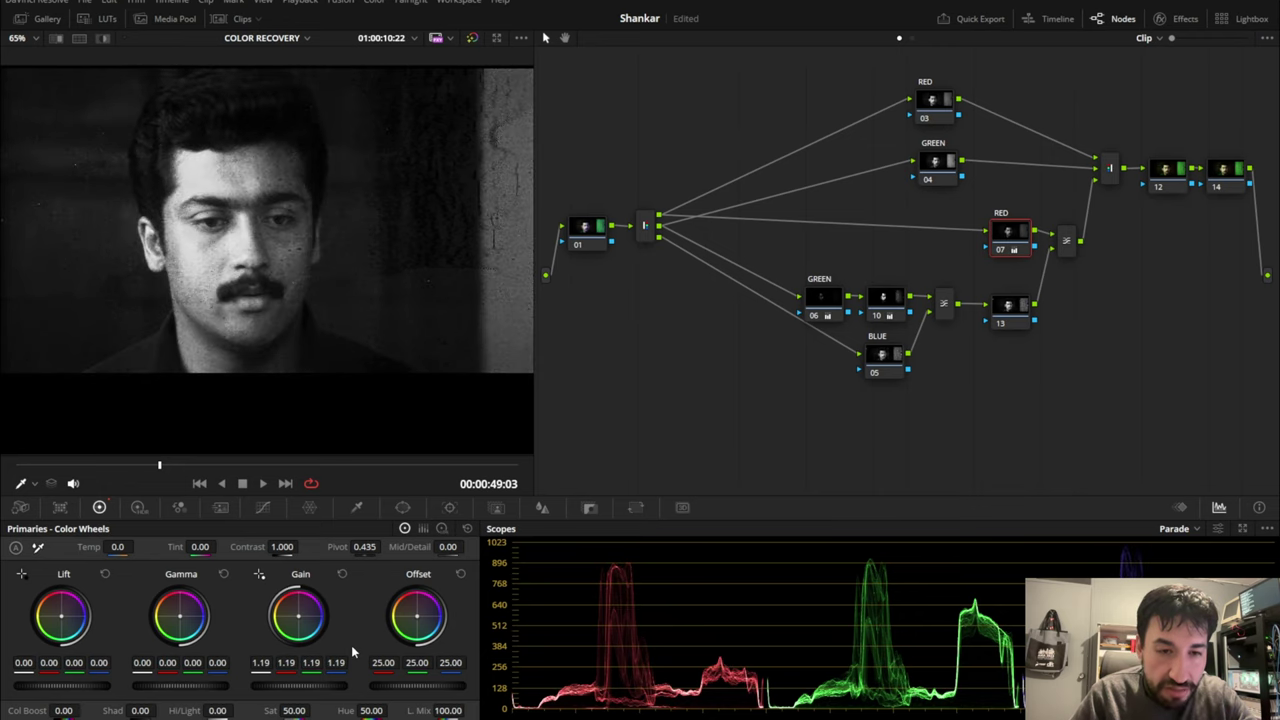
Compare the man's close-up at 01:00:10:22 in full color with the grade bypassed and enabled
key(shift+d)
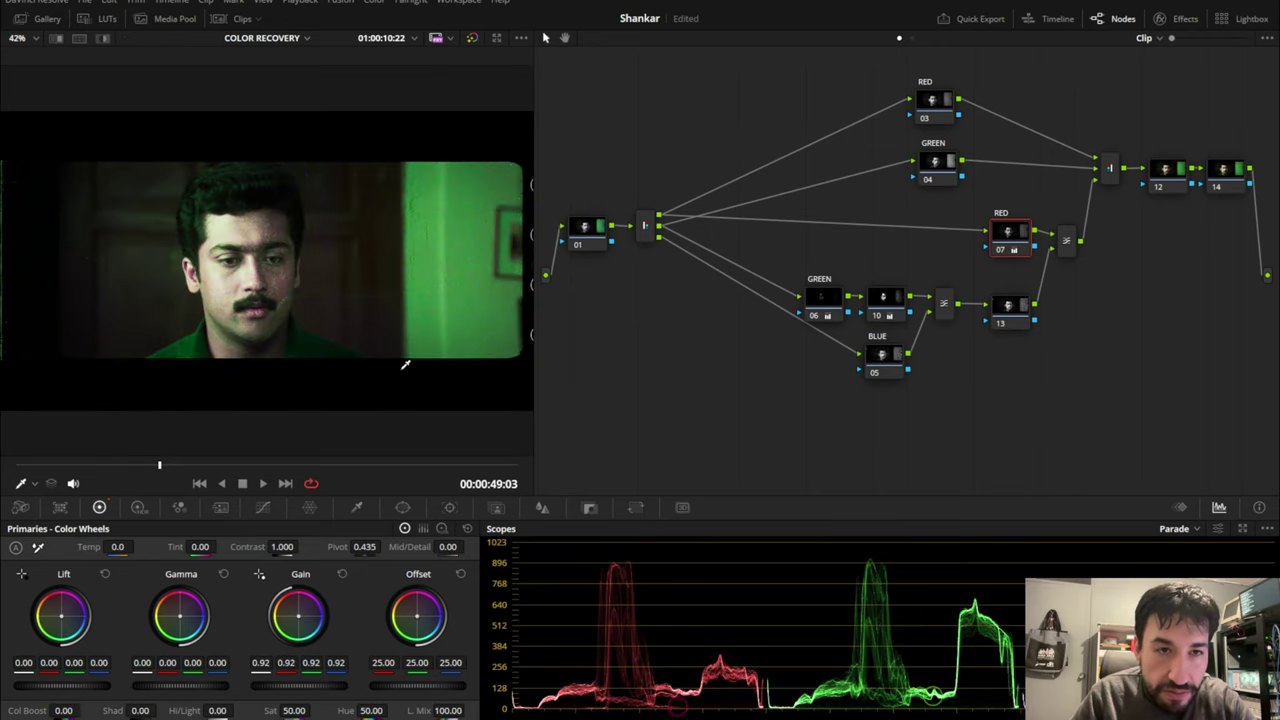
key(shift+d)
key(shift+d)
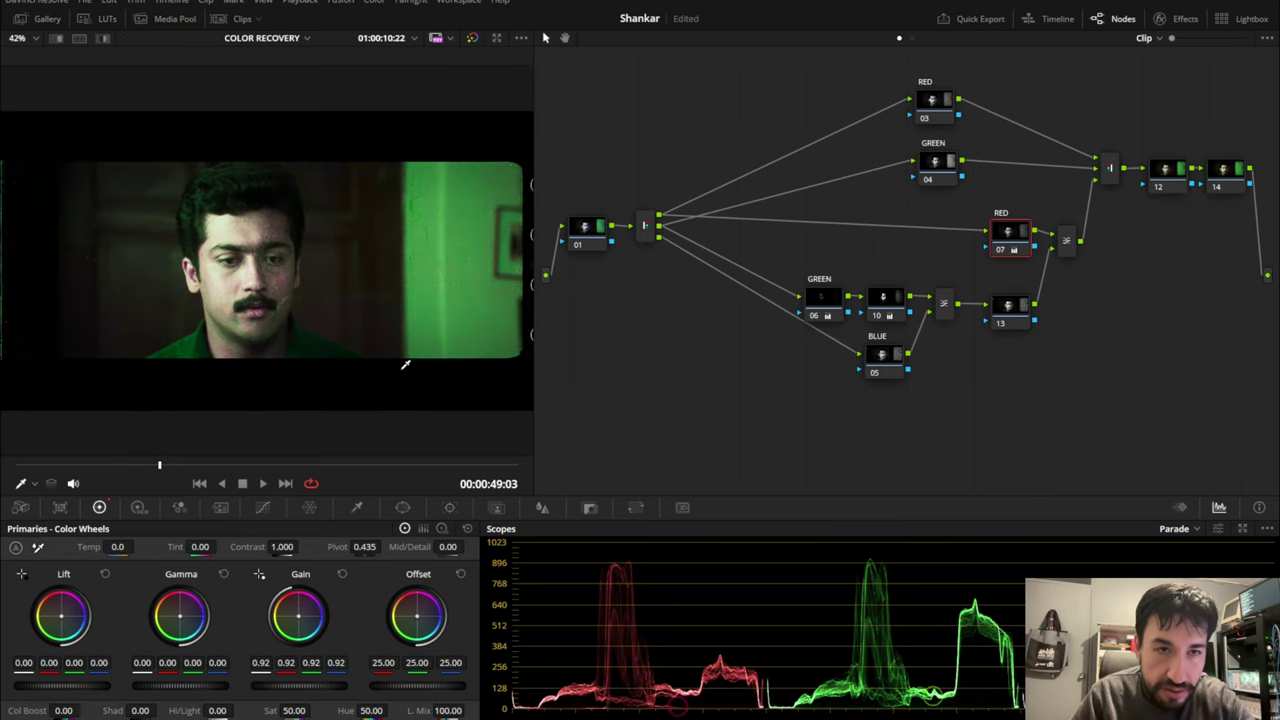
key(shift+d)
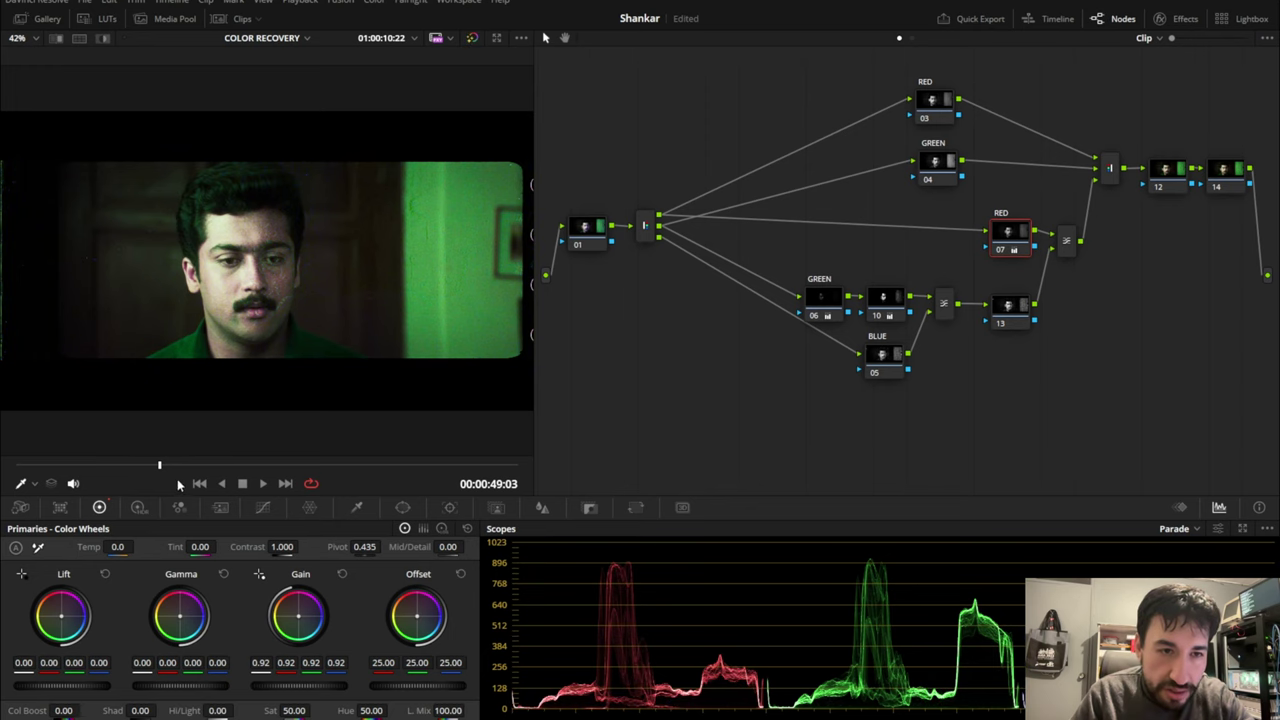
Enlarge the viewer and review the clip at 01:00:20:18, 01:00:23:07 and 01:00:34:15
click(201, 464)
click(290, 463)
key(alt+f)
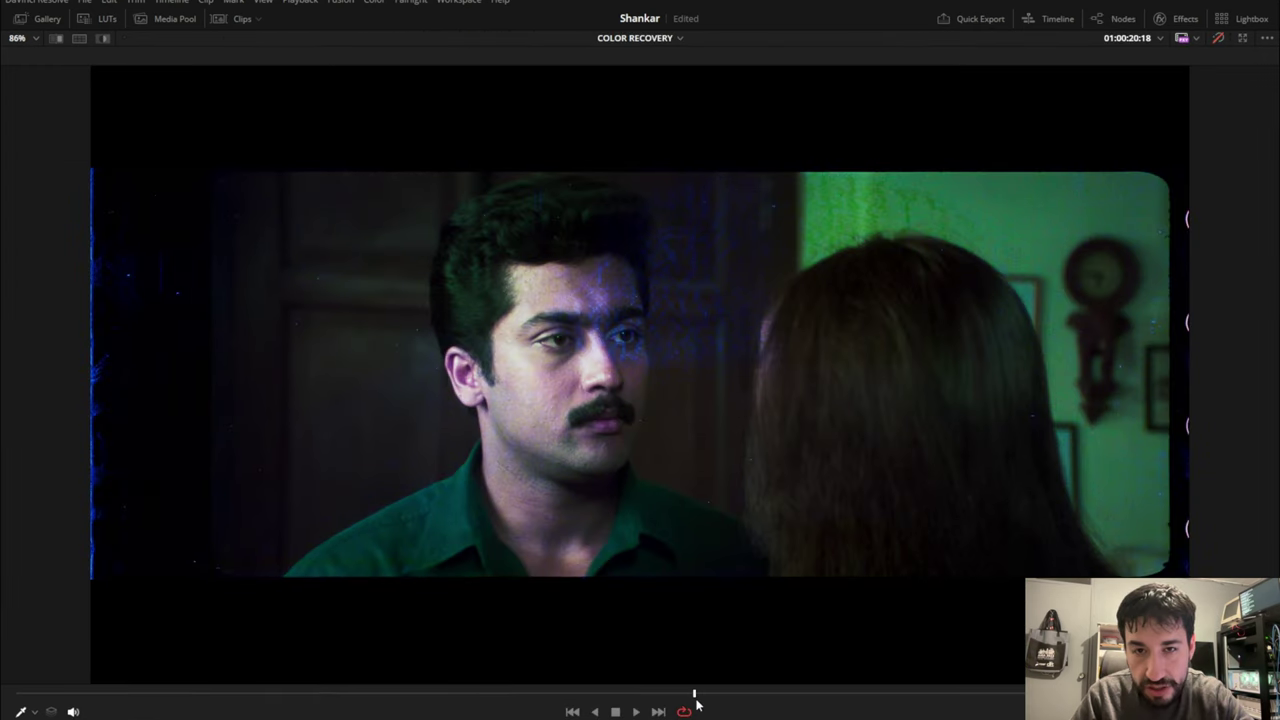
click(775, 692)
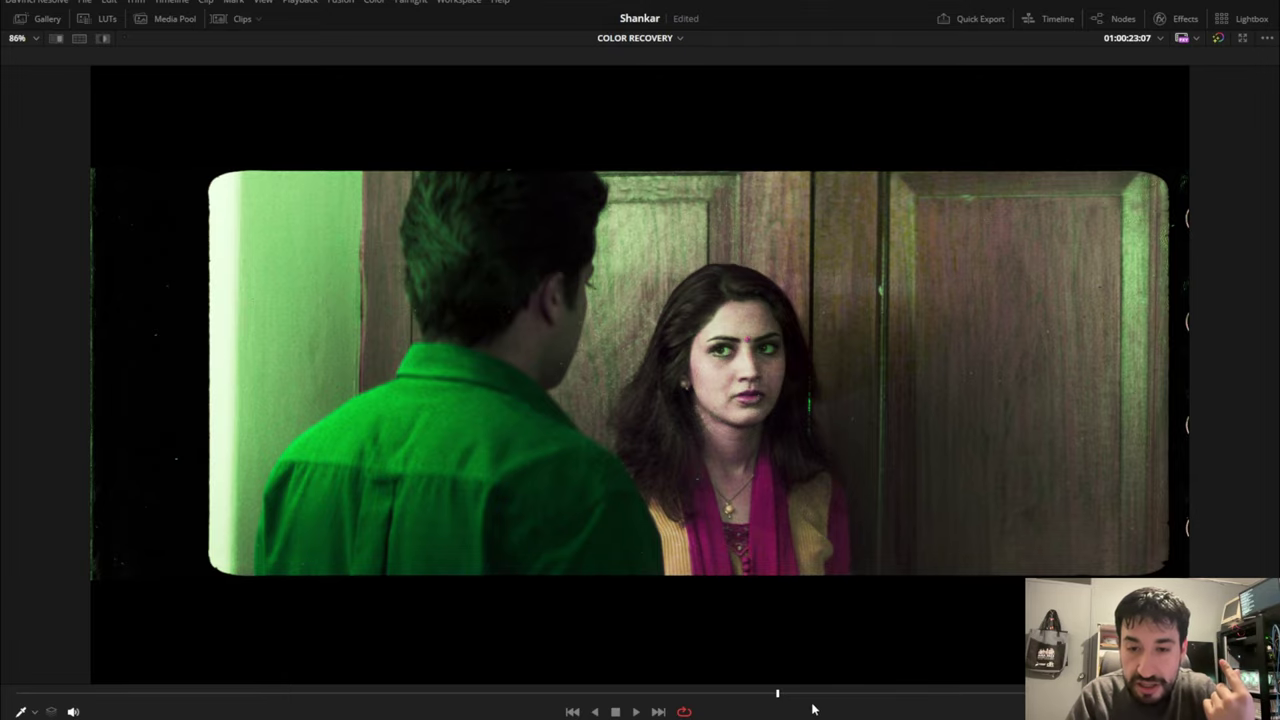
drag(823, 700, 1145, 703)
key(Right)
key(Right)
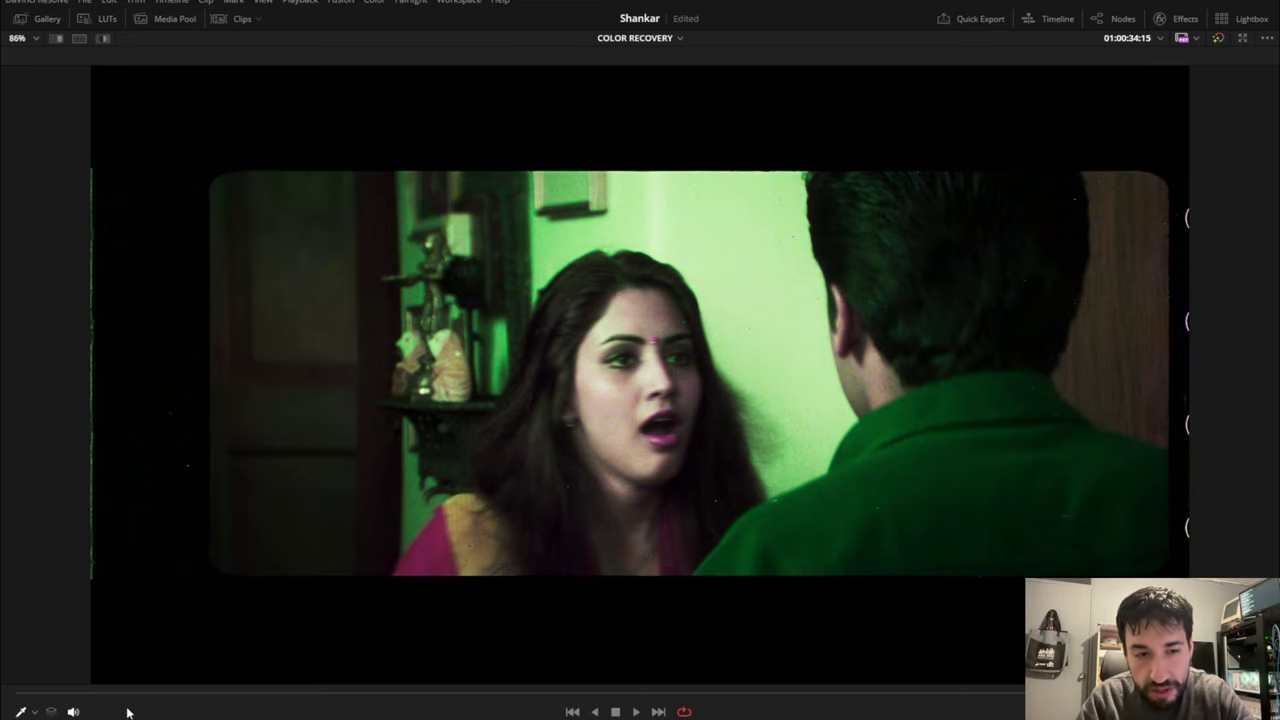
Return to 01:00:02:09 and play the graded clip through to 01:00:18:16 in the enlarged viewer
click(98, 696)
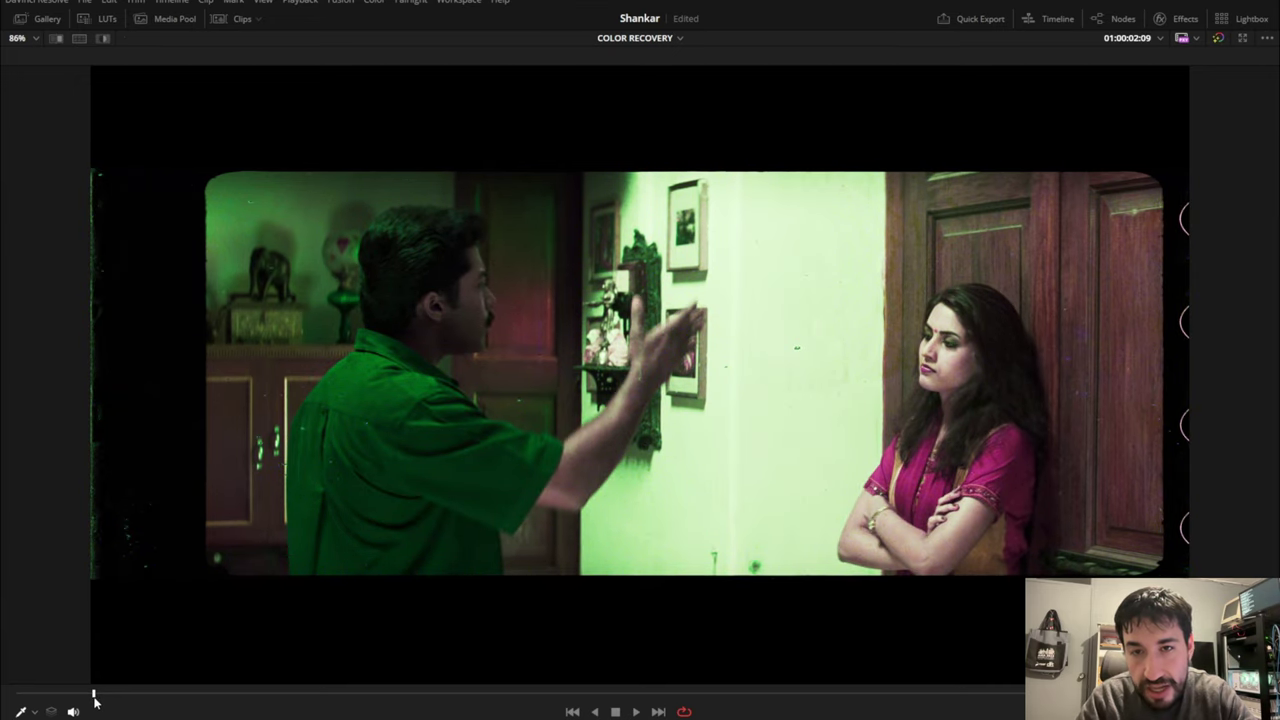
drag(94, 697, 94, 699)
key(shift+d)
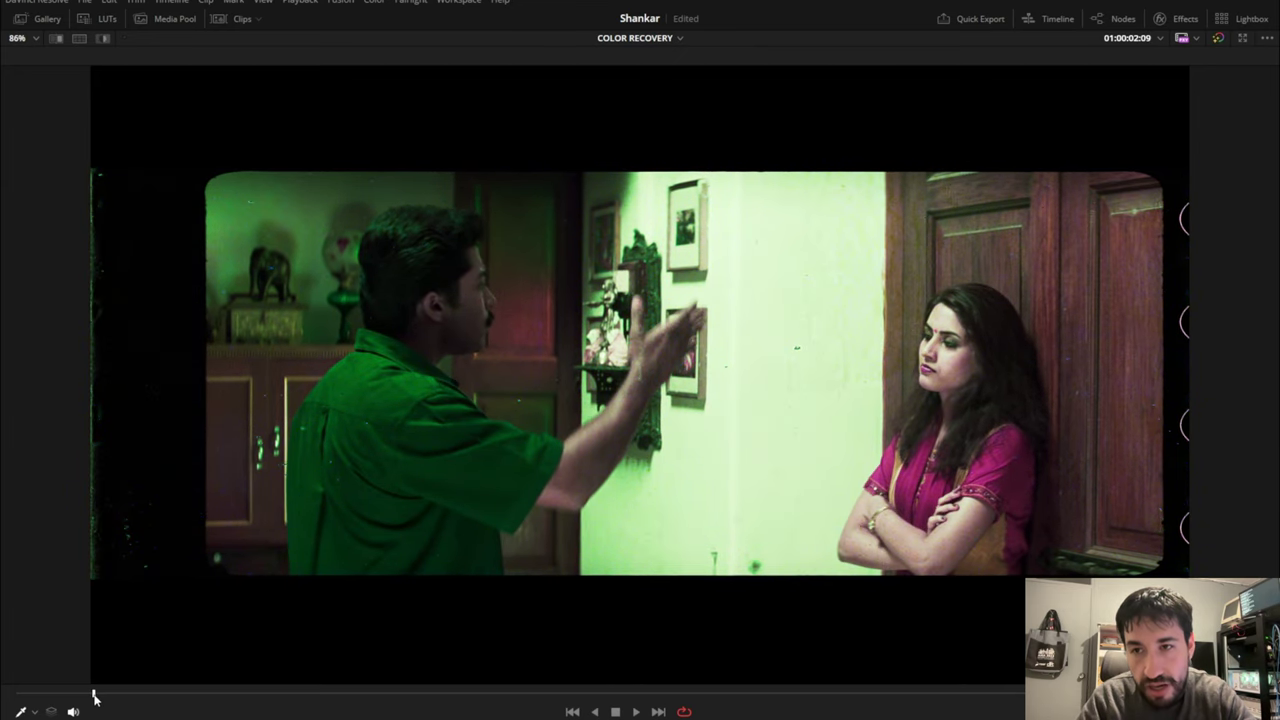
key(space)
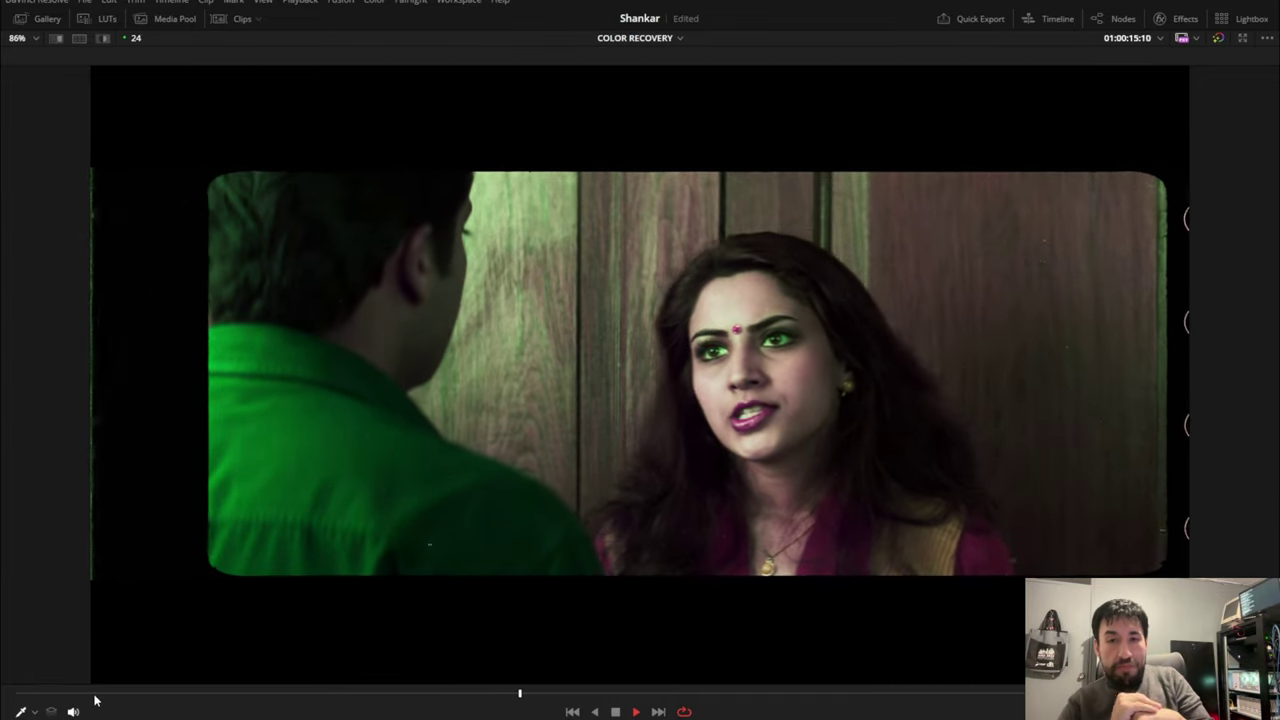
key(space)
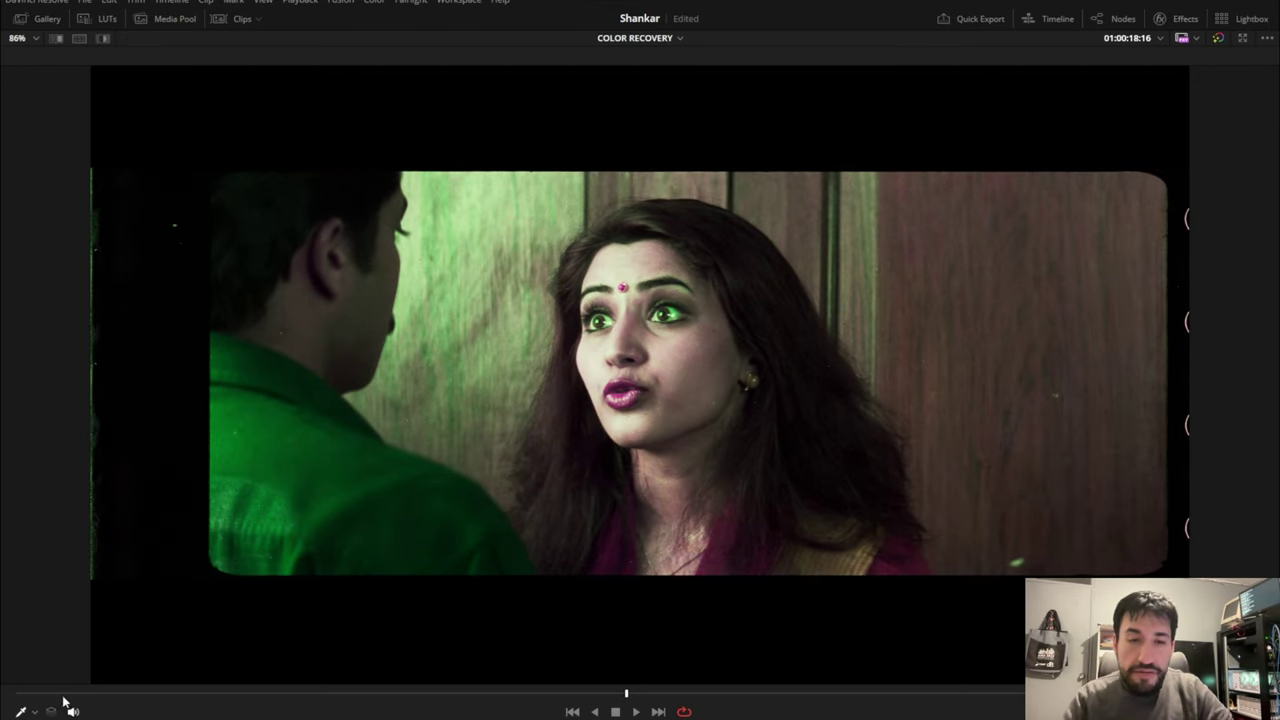
Go to 01:00:01:20 and compare the wide shot with the grade bypassed and enabled
click(95, 697)
drag(93, 707, 76, 711)
key(shift+d)
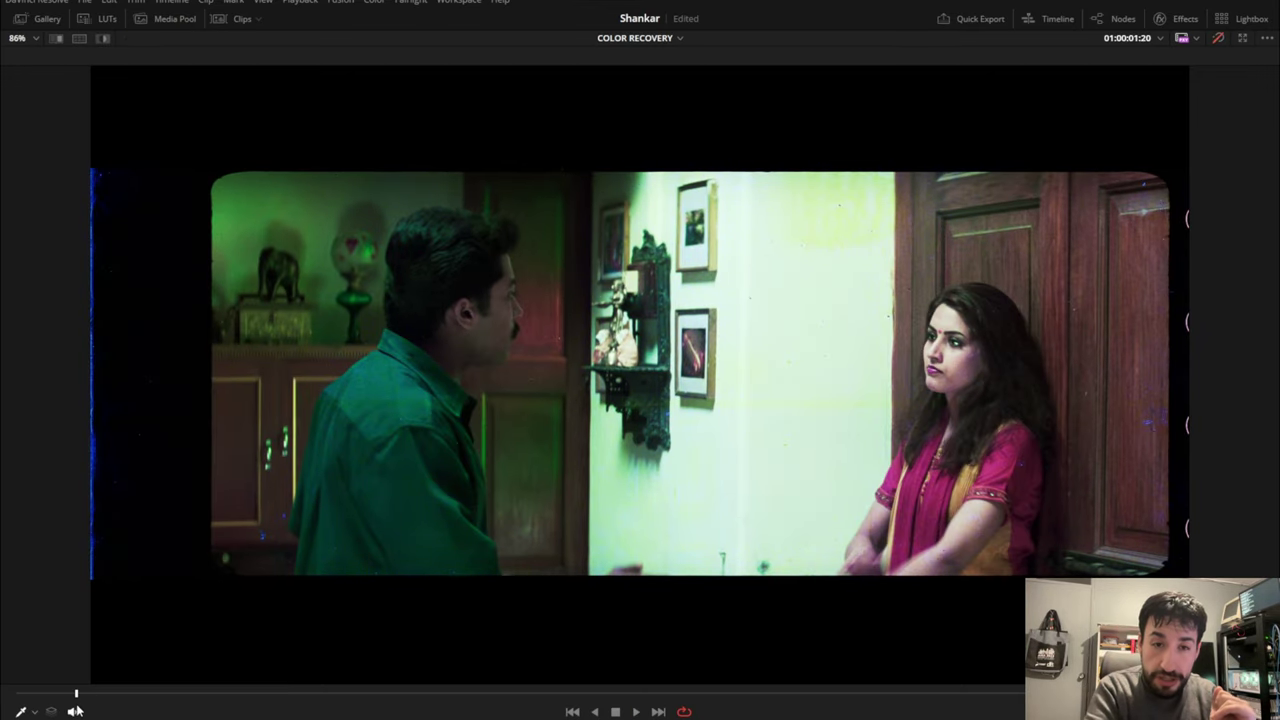
key(shift+d)
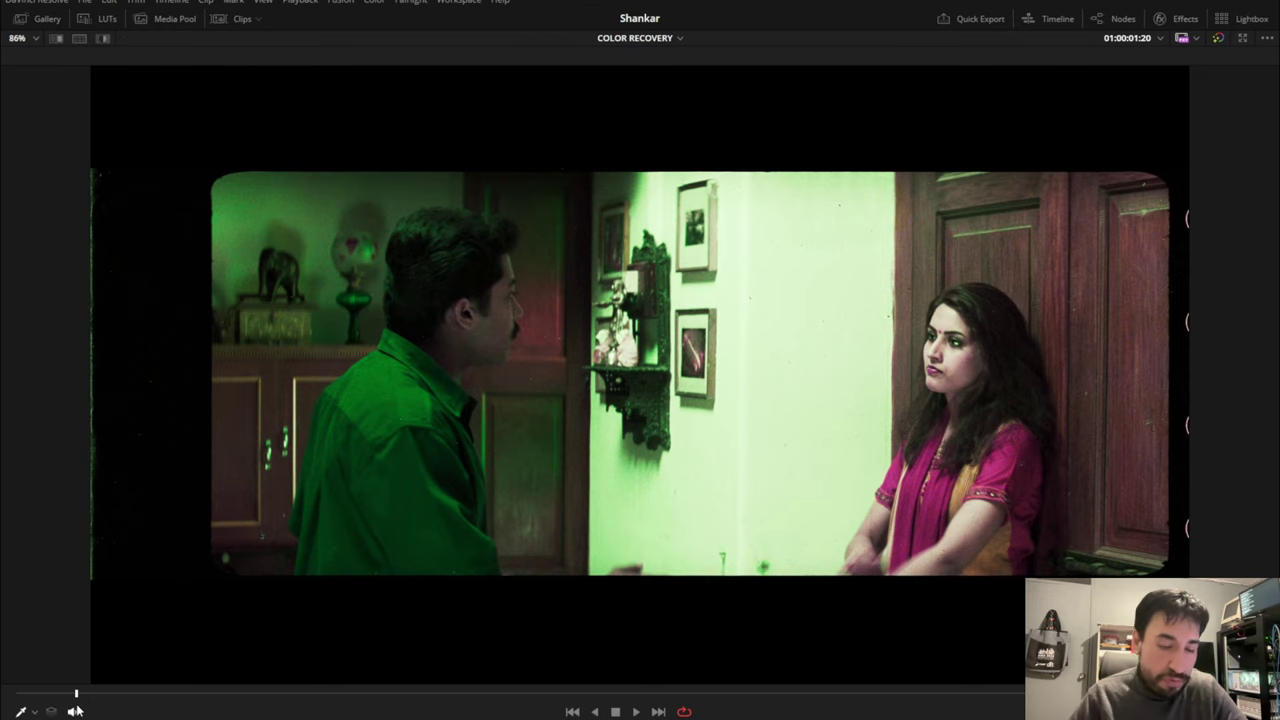
Restore the normal viewer layout, go to the clip with GREEN node 09, and check its layer mixer's options with the grade bypassed at 01:00:07:13
key(alt+f)
key(Up)
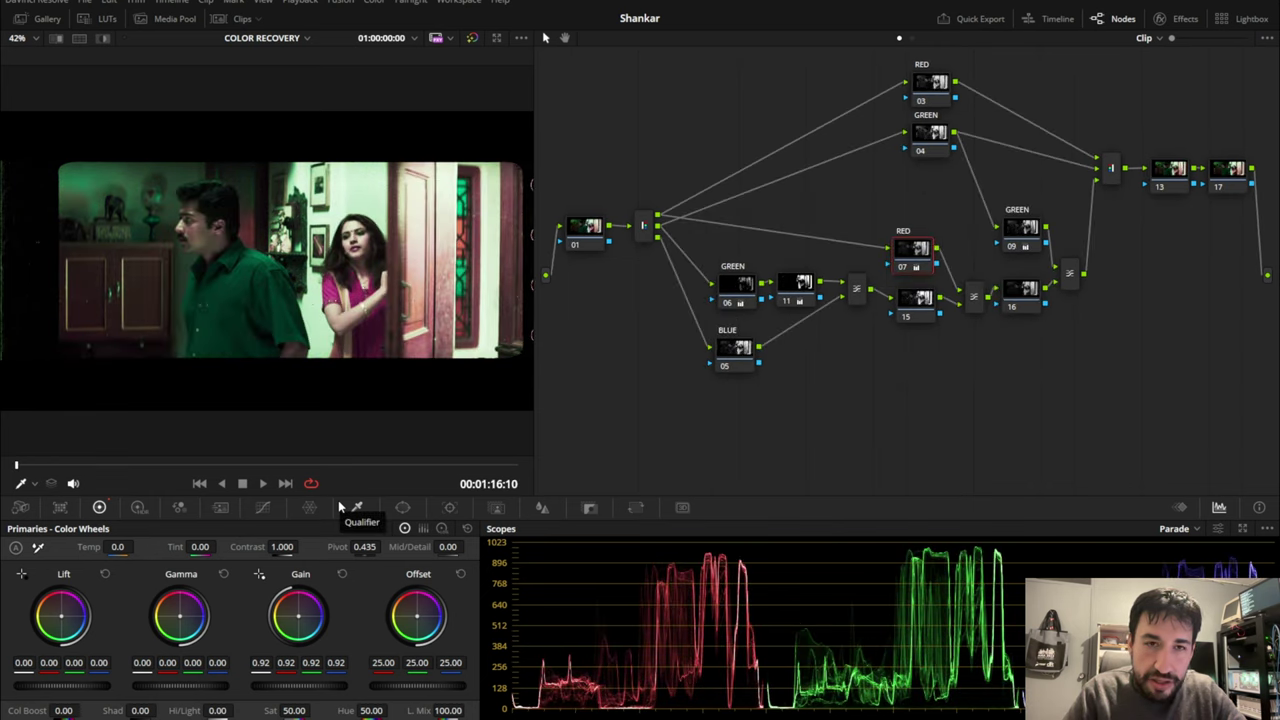
key(shift+d)
drag(44, 466, 114, 466)
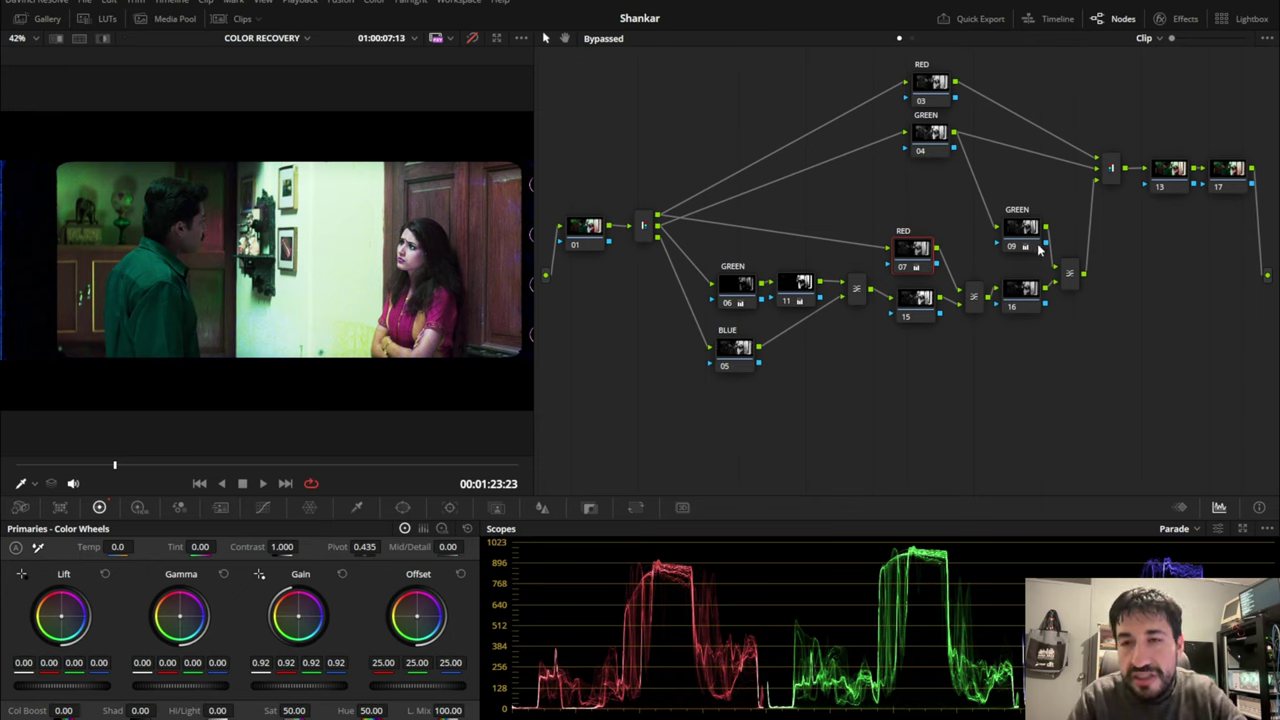
click(1034, 244)
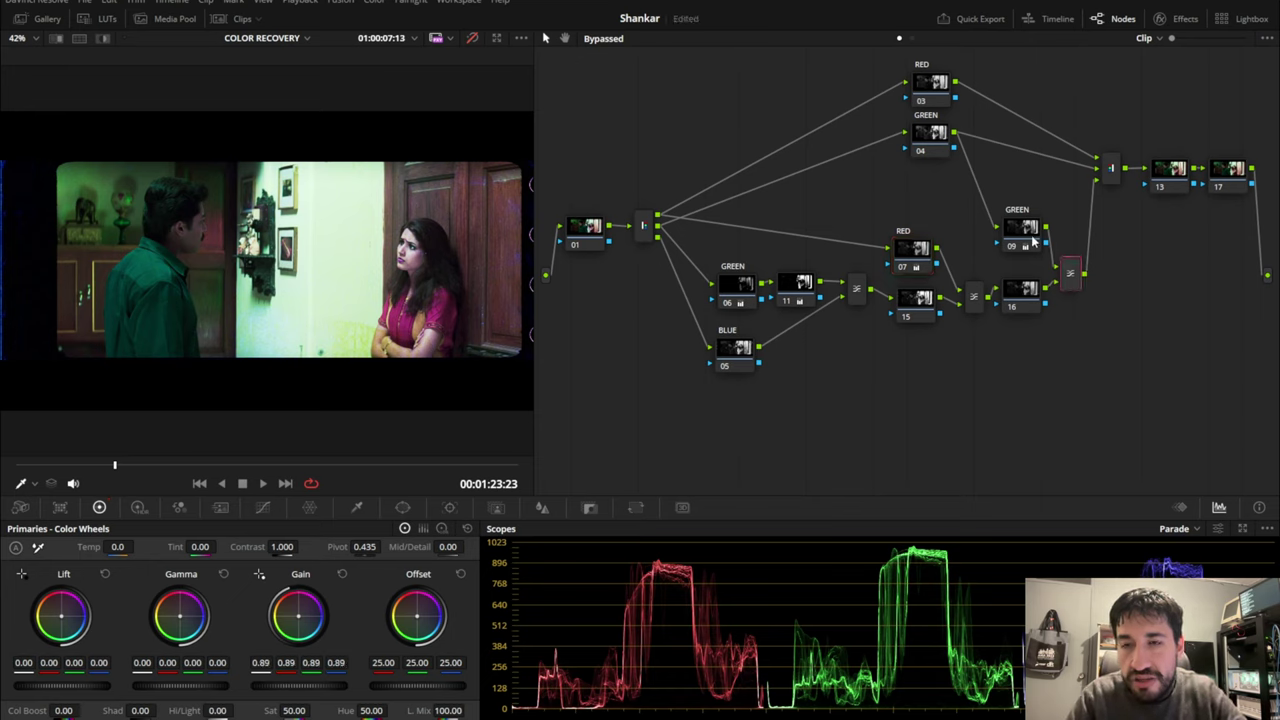
right_click(1071, 277)
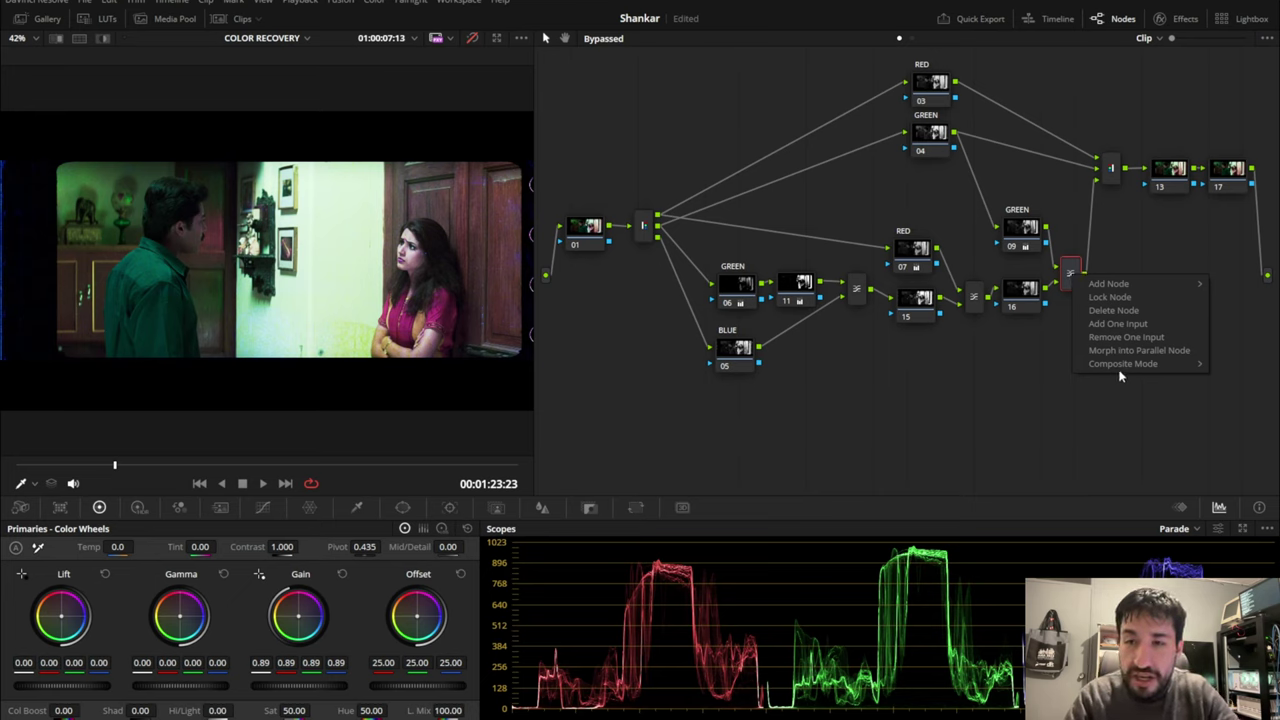
With the grade enabled at 01:00:06:22, set the GREEN node 09's master Gain to 0.89 and inspect the frame in the enlarged viewer
click(267, 466)
drag(267, 466, 107, 466)
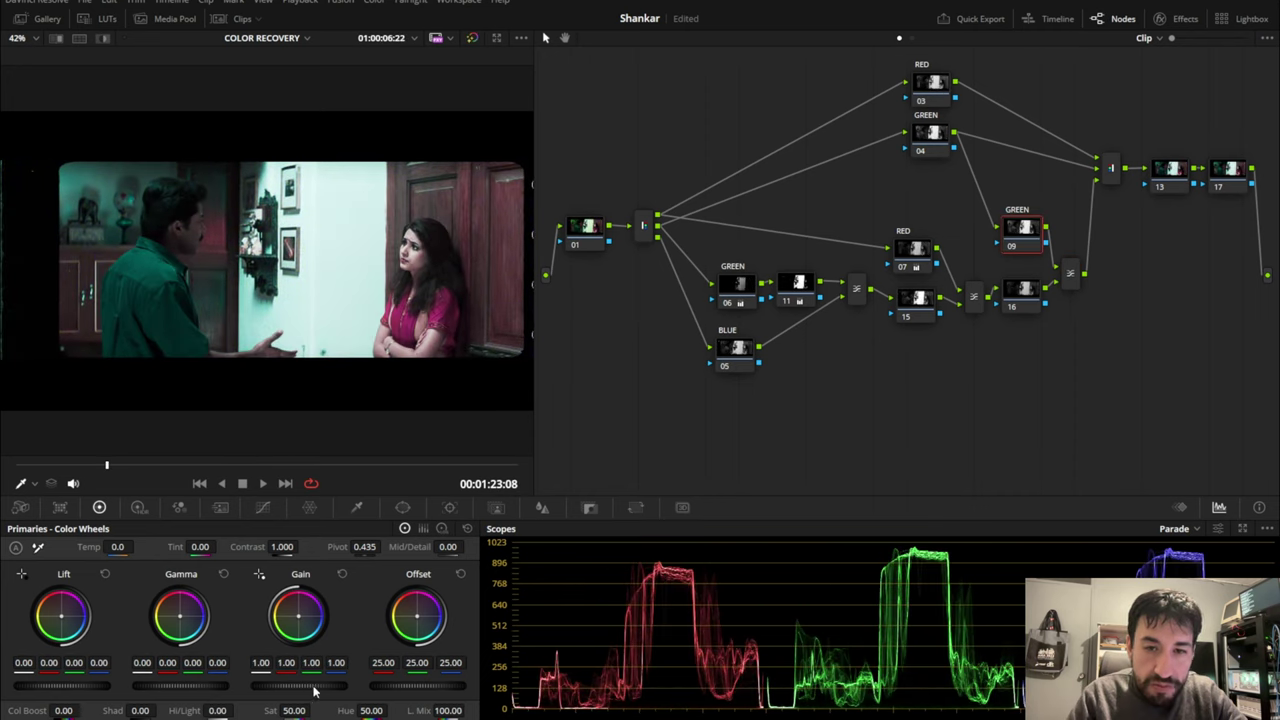
scroll(313, 690, down, 3)
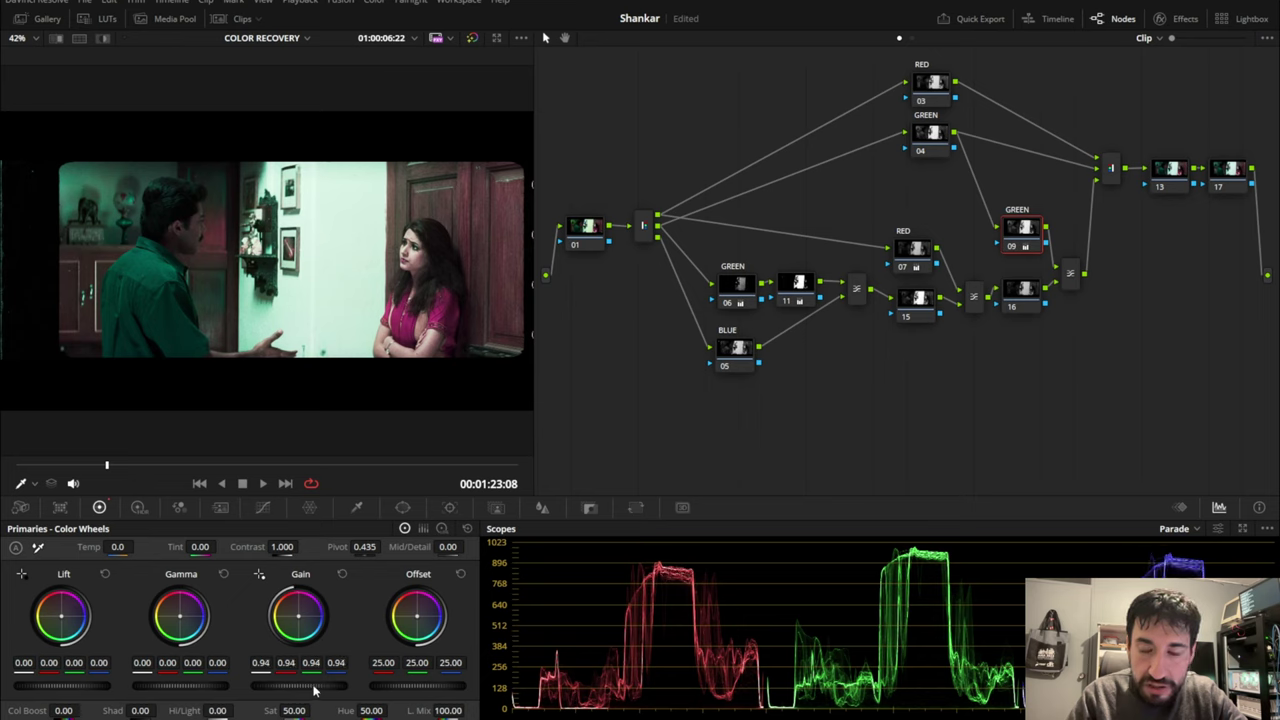
scroll(313, 690, down, 3)
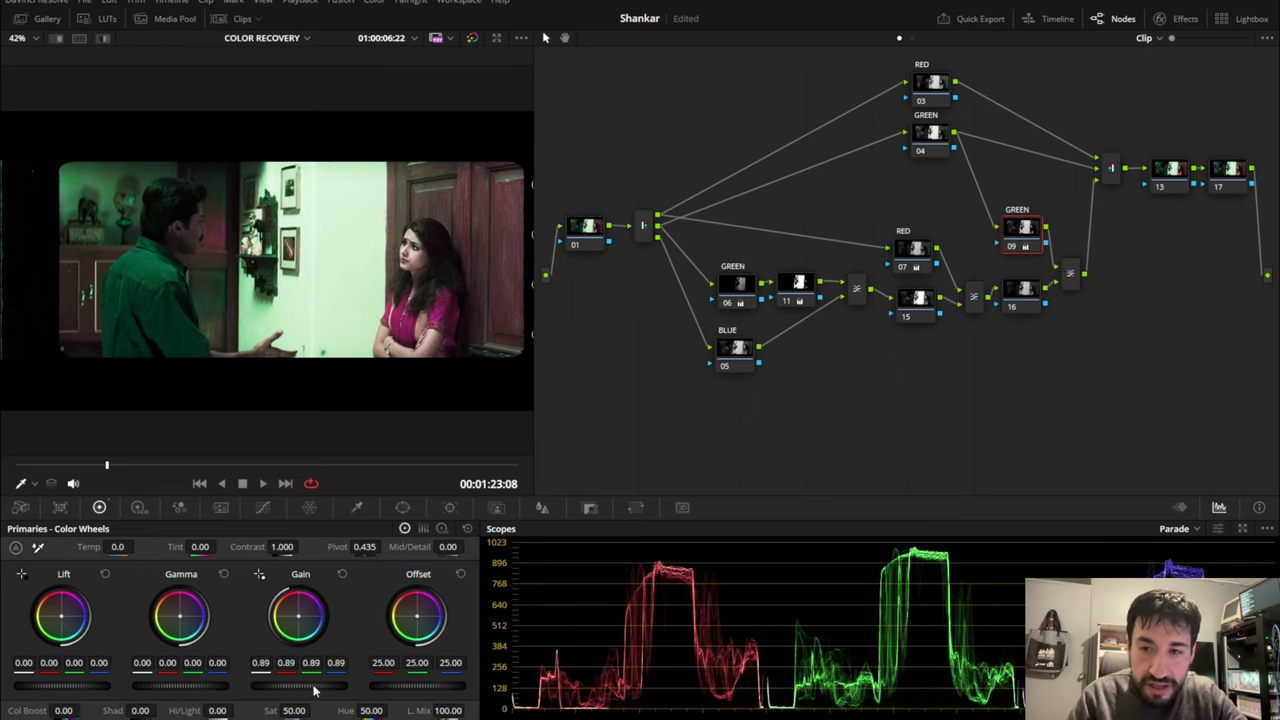
scroll(313, 690, up, 1)
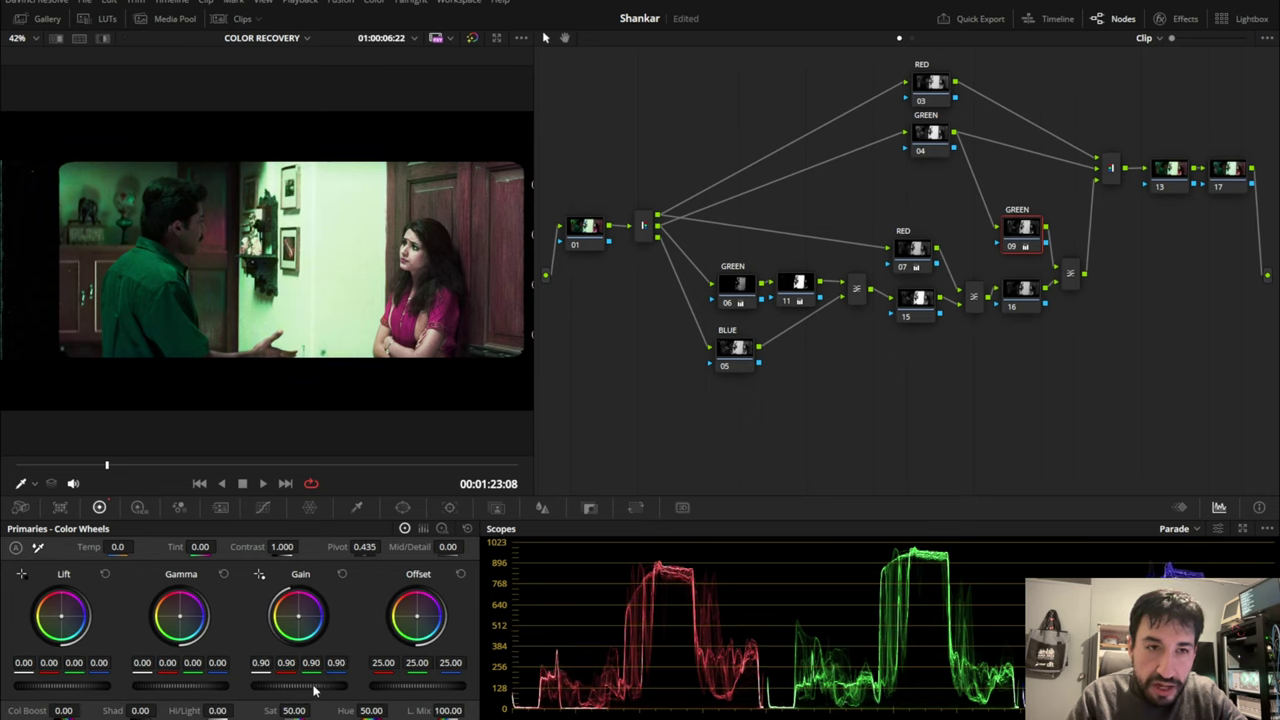
scroll(313, 690, down, 2)
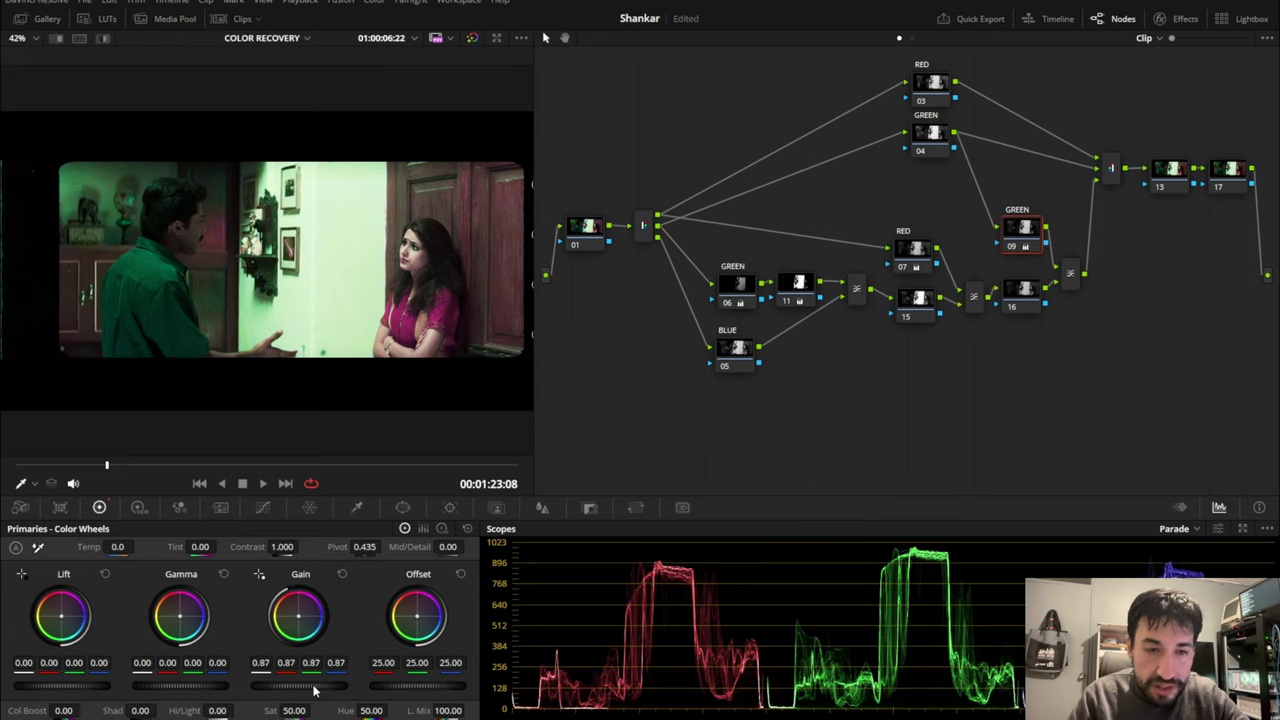
scroll(313, 690, up, 3)
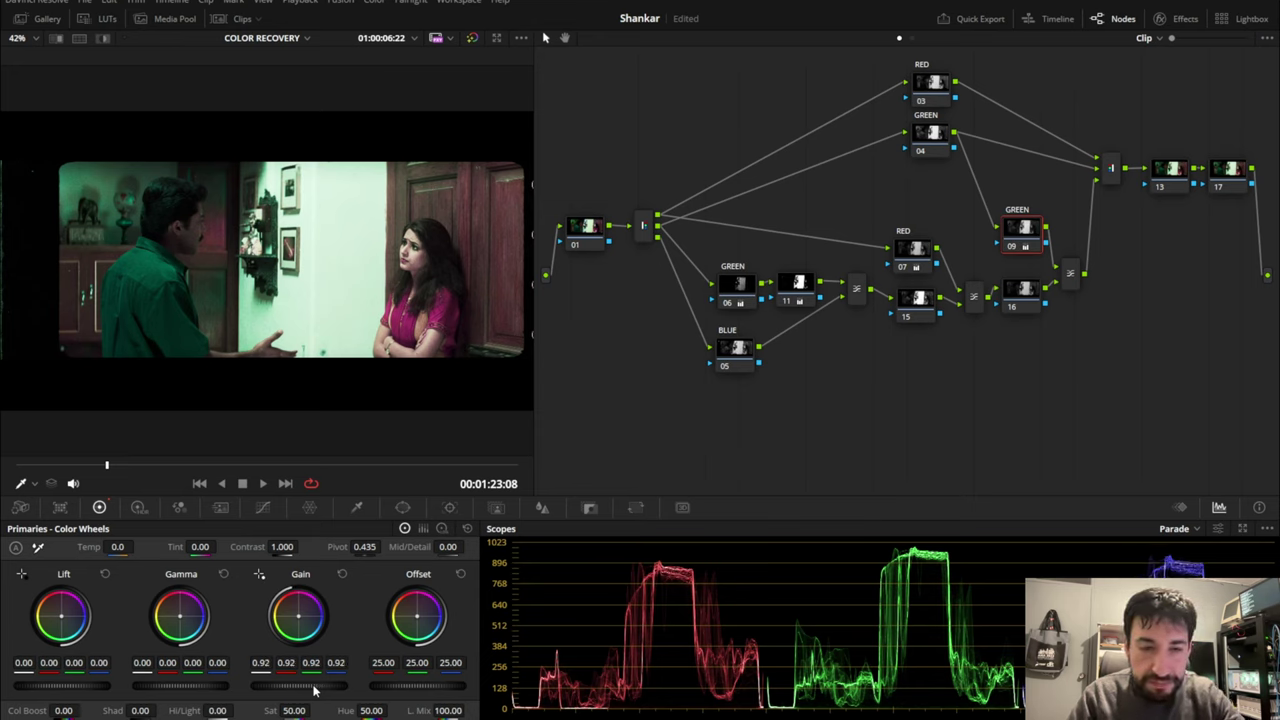
scroll(313, 690, down, 2)
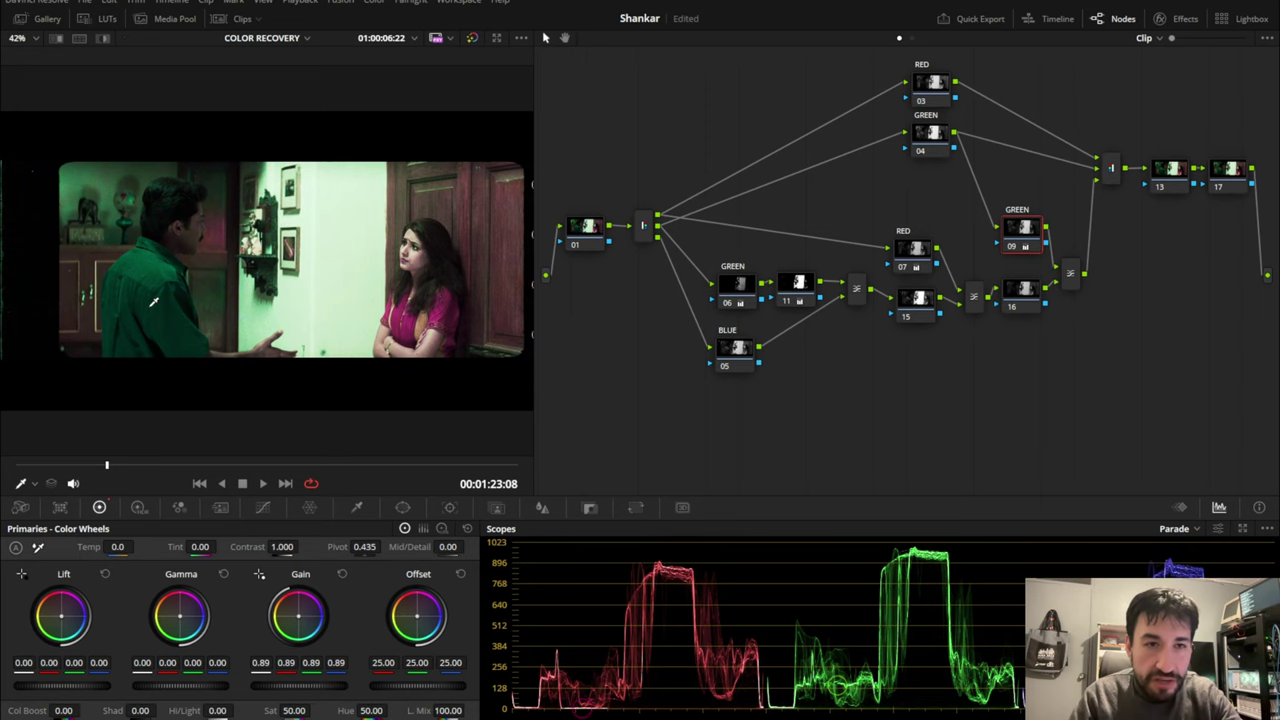
key(alt+f)
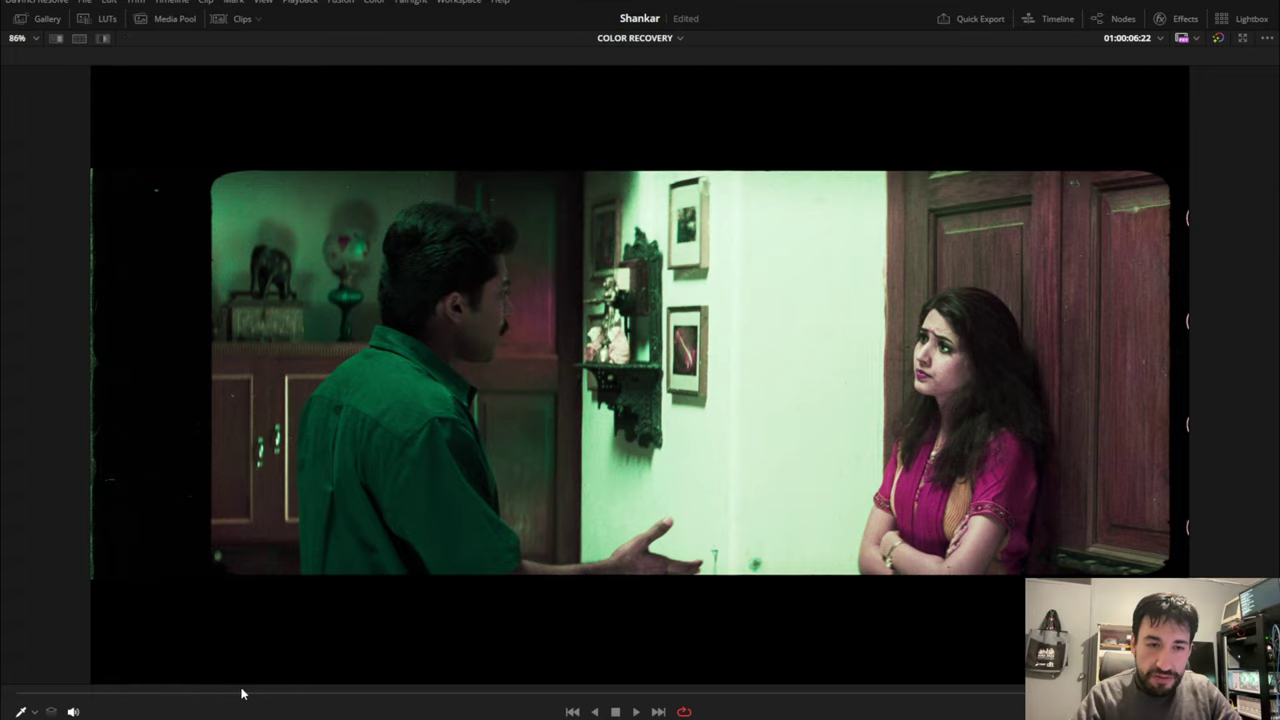
Check the frame at 01:00:07:04 in the enlarged viewer, restore the normal layout, and go to 01:00:12:14
mouse_move(240, 691)
mouse_down()
mouse_move(583, 705)
mouse_move(783, 688)
mouse_move(786, 677)
mouse_move(823, 691)
mouse_move(971, 680)
mouse_move(1027, 690)
mouse_move(251, 694)
mouse_move(250, 714)
mouse_up()
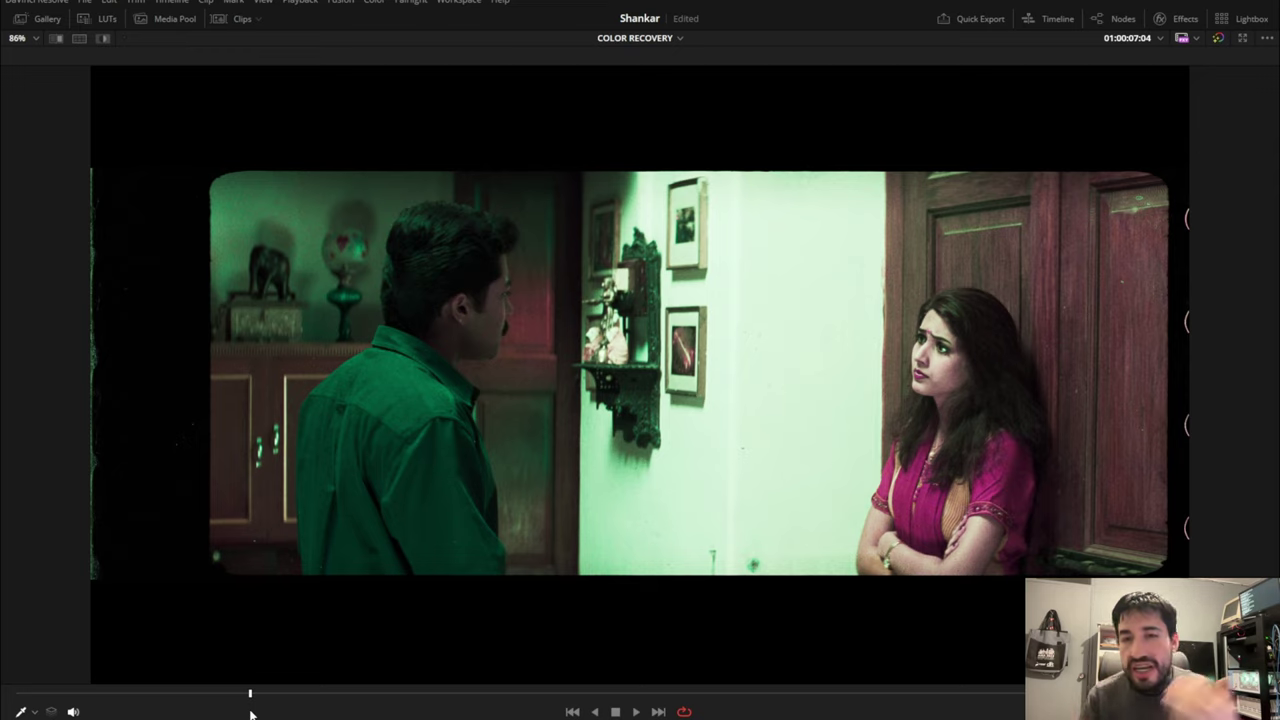
key(alt+f)
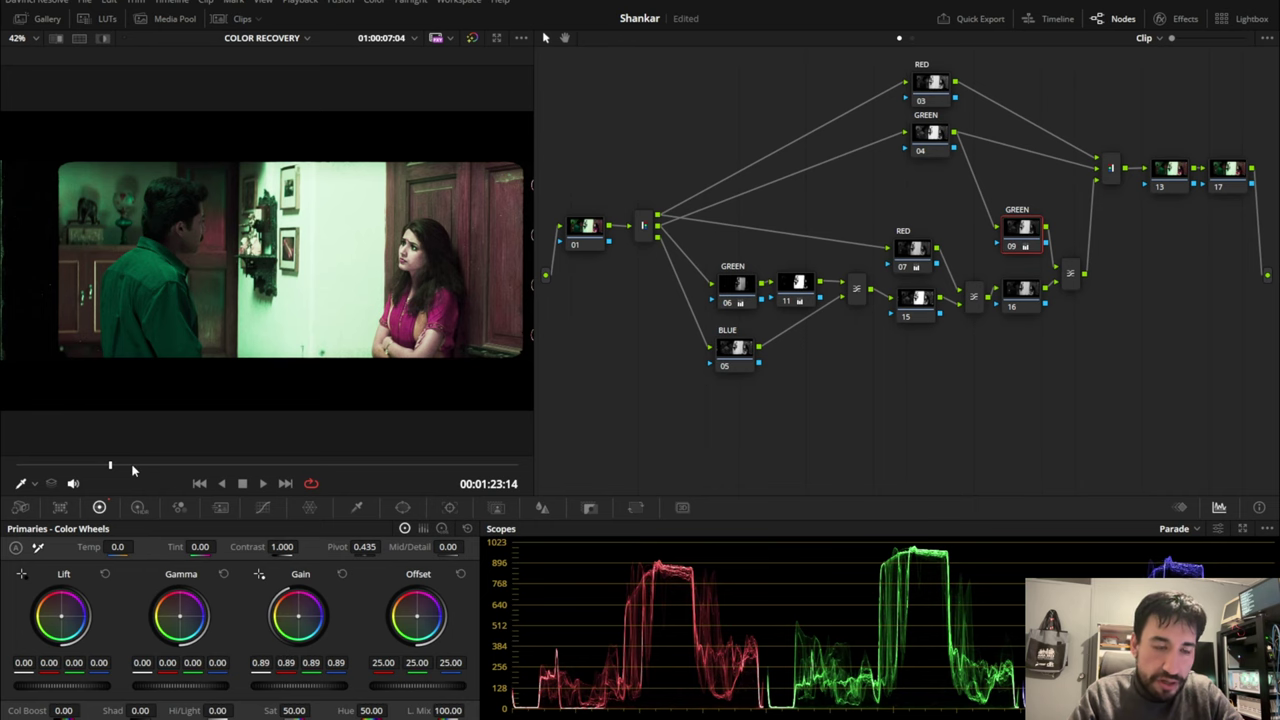
drag(133, 466, 181, 466)
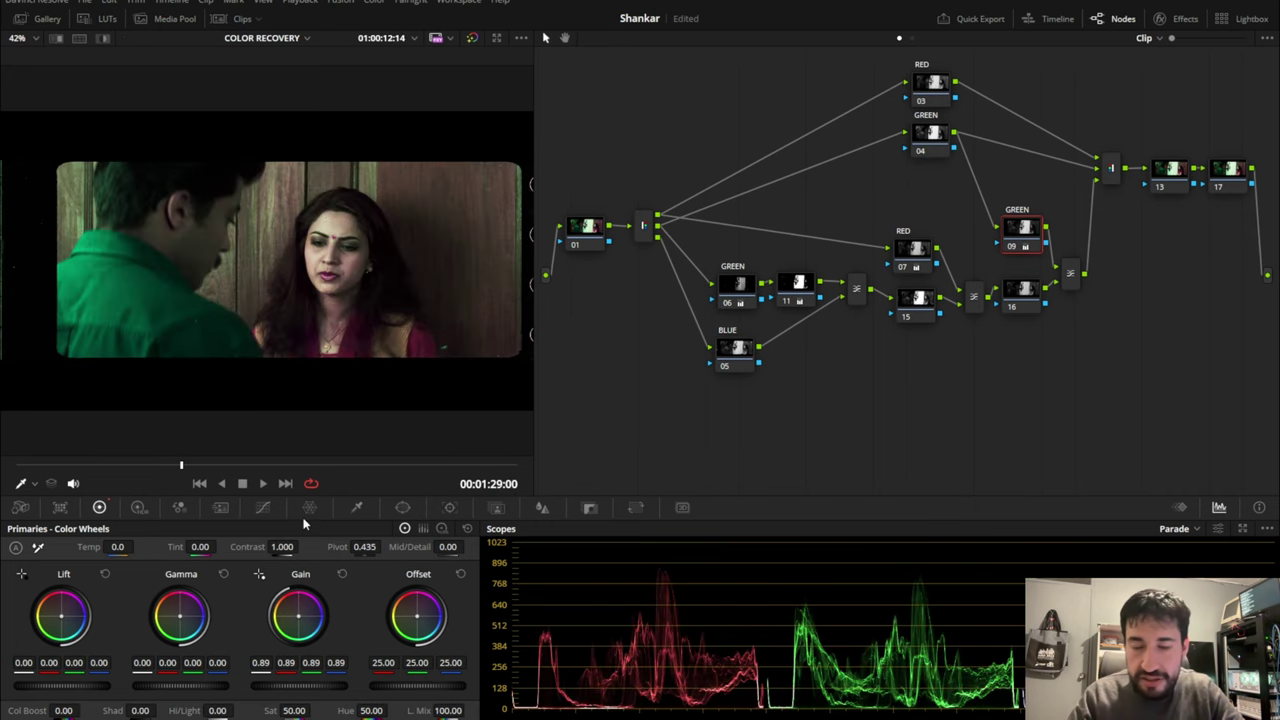
Go to 01:00:14:03 and compare the woman's close shot with the grade bypassed and enabled in the enlarged viewer
click(242, 466)
key(alt+f)
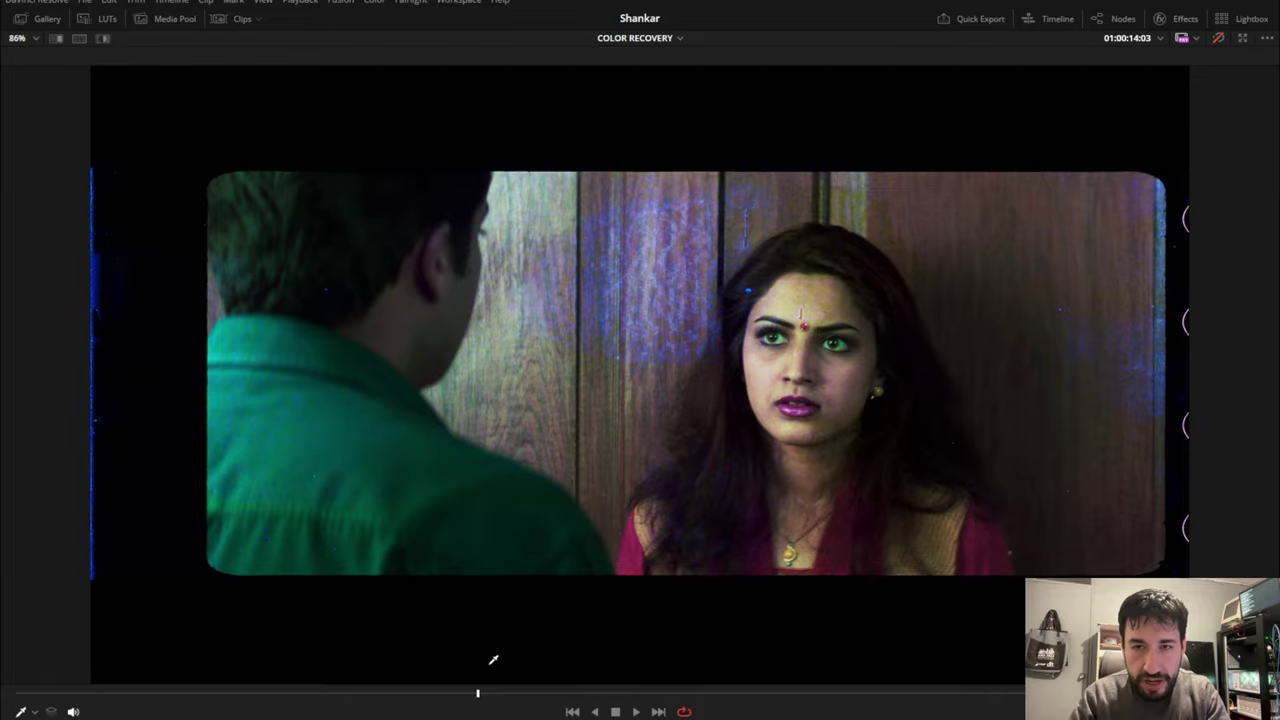
key(shift+d)
key(shift+d)
key(shift+d)
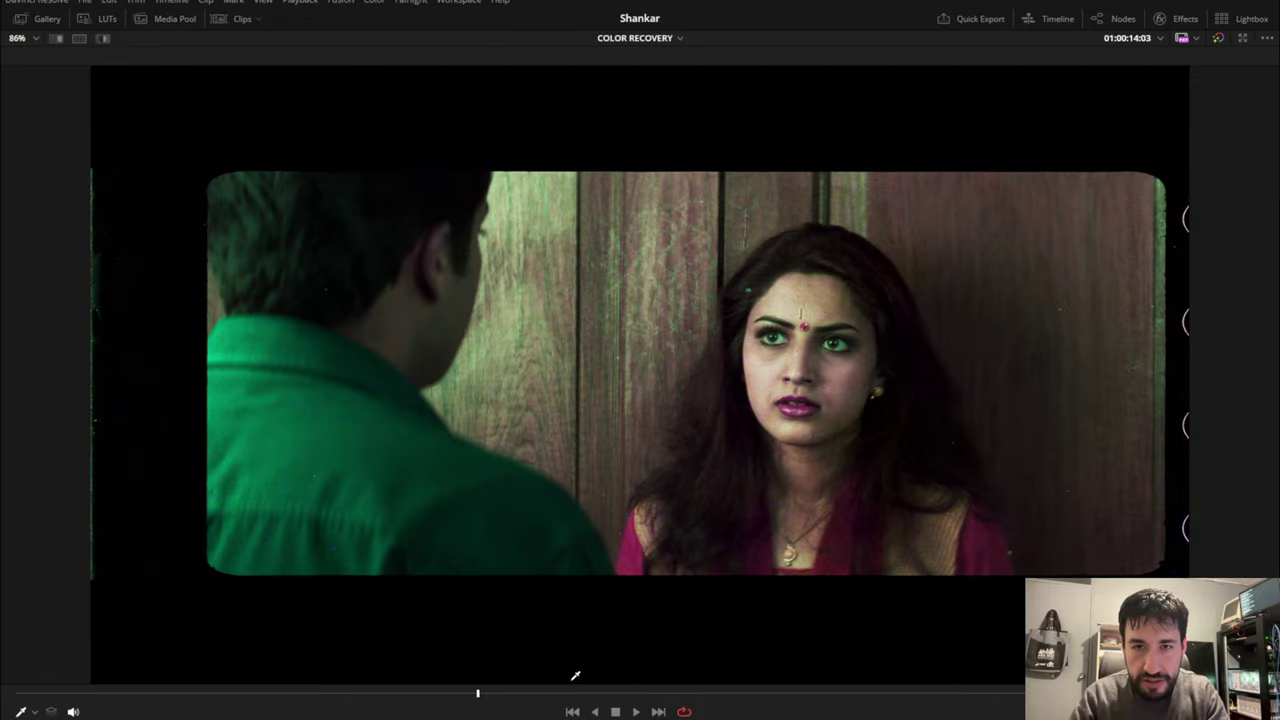
Inspect the graded two-shot against the wooden doors at 01:00:27:05 and 01:00:27:20
drag(480, 694, 908, 672)
key(shift+d)
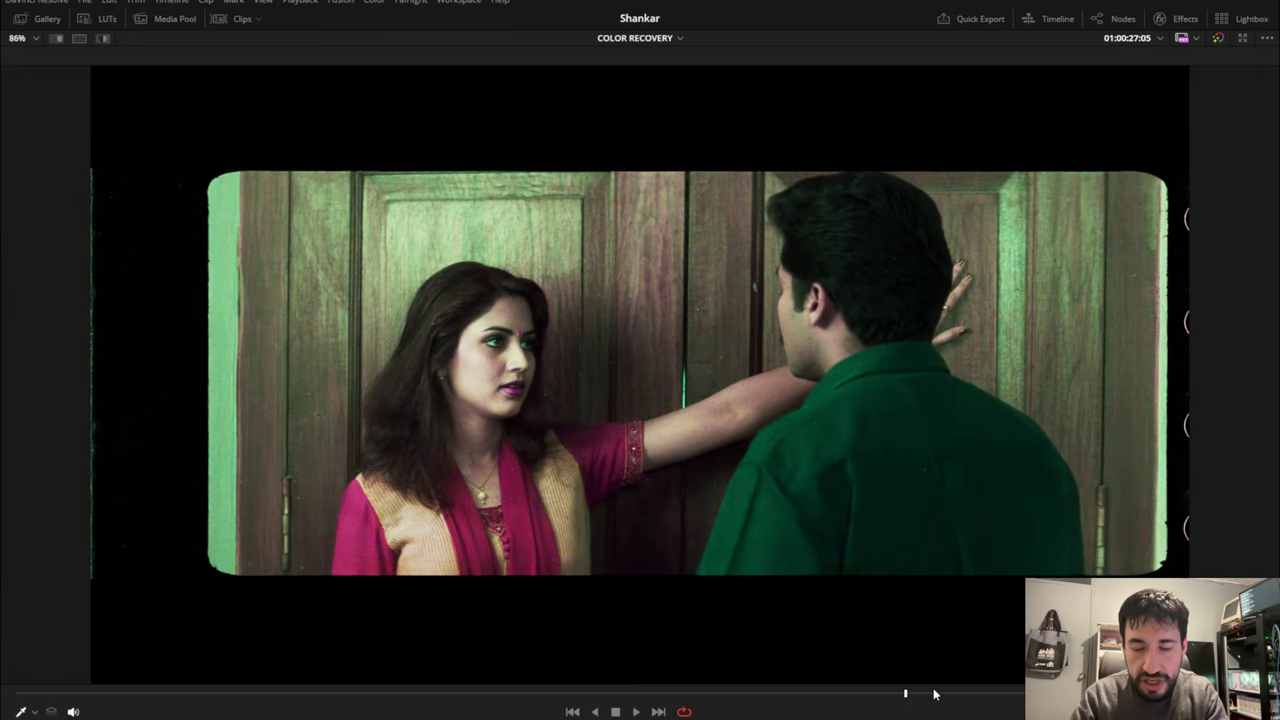
click(927, 692)
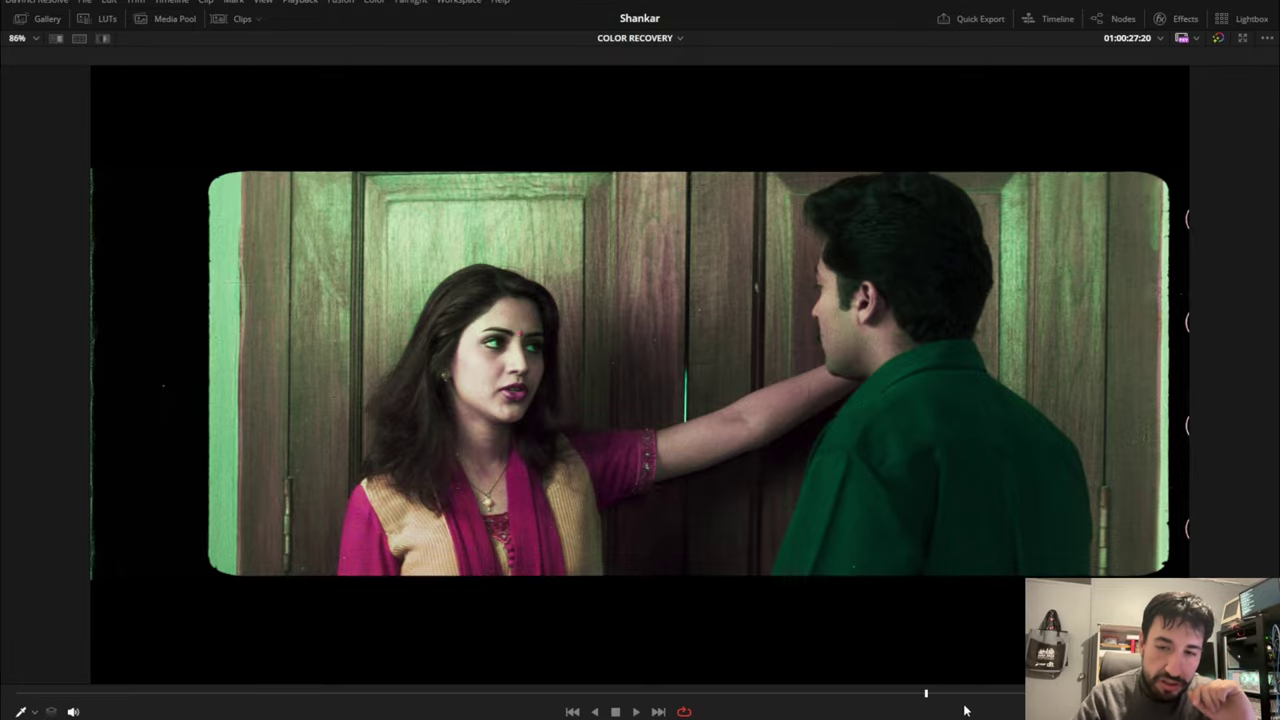
Return to 01:00:07:01 and view the red, green and blue channels one by one, ending on the full-colour image
drag(980, 692, 246, 697)
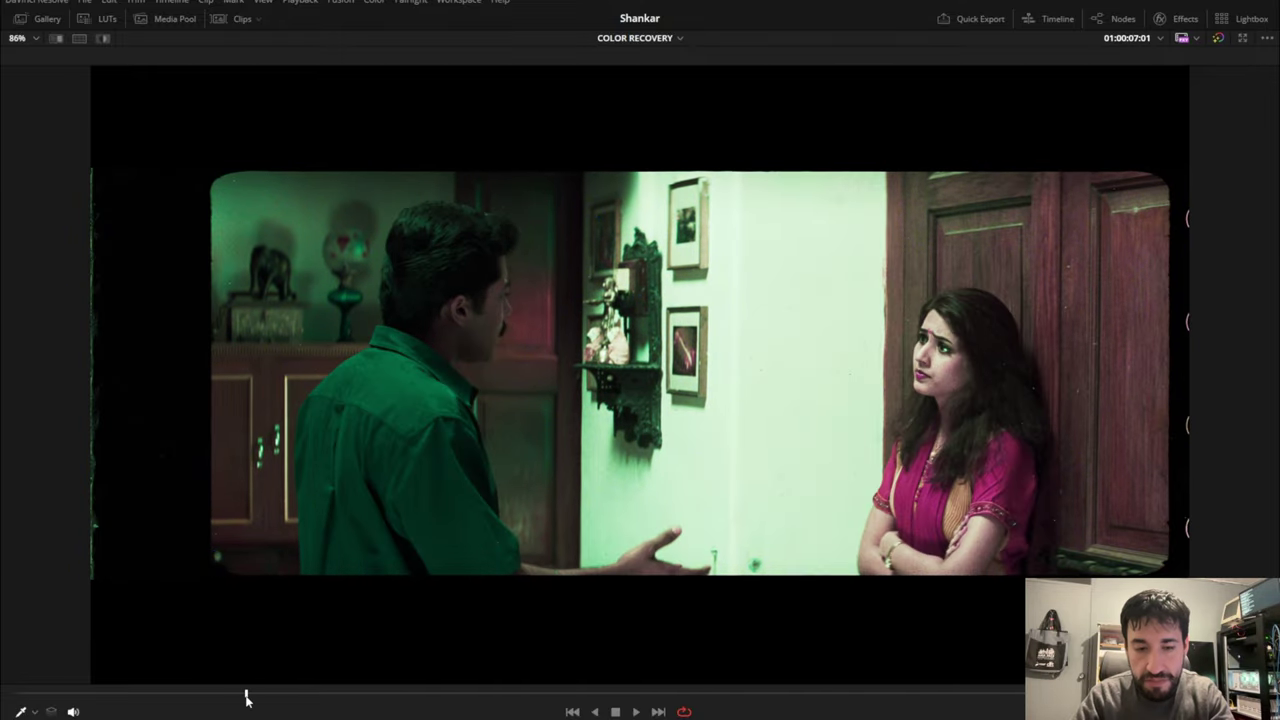
key(r)
key(g)
key(b)
key(c)
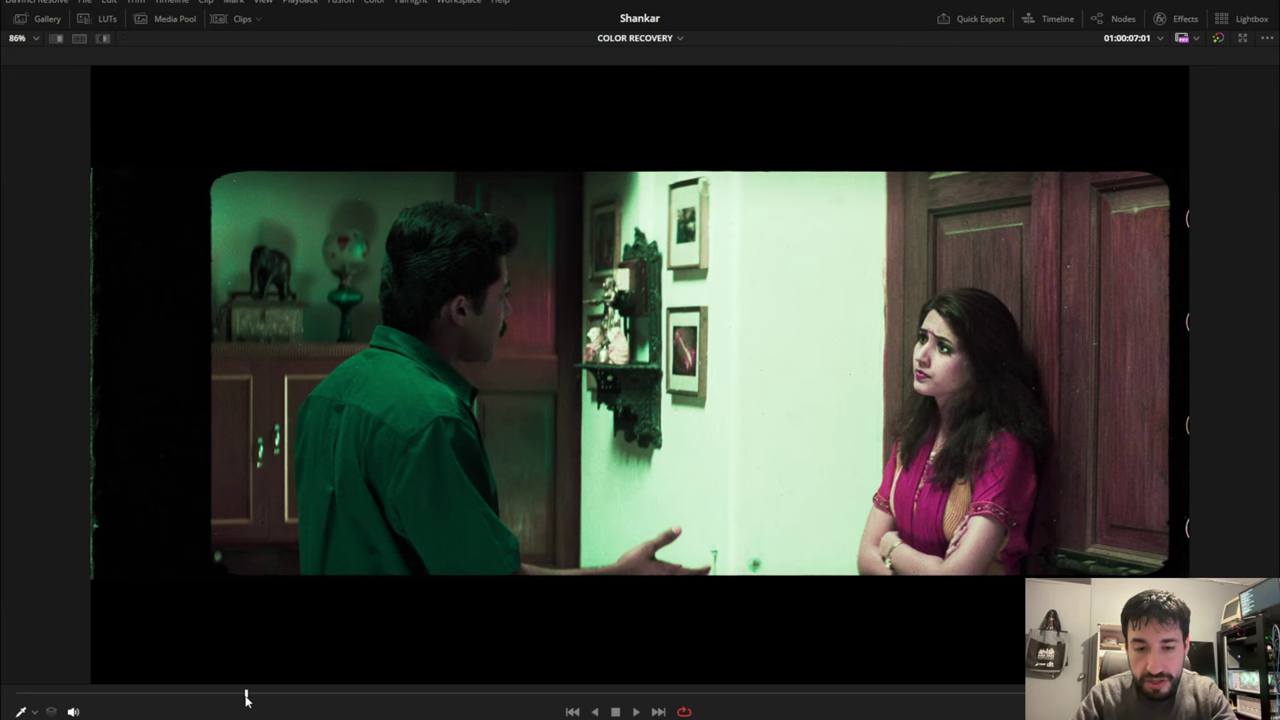
With a single channel displayed in black and white, compare the grade bypassed and enabled at 01:00:08:07 and 01:00:19:11
key(shift+d)
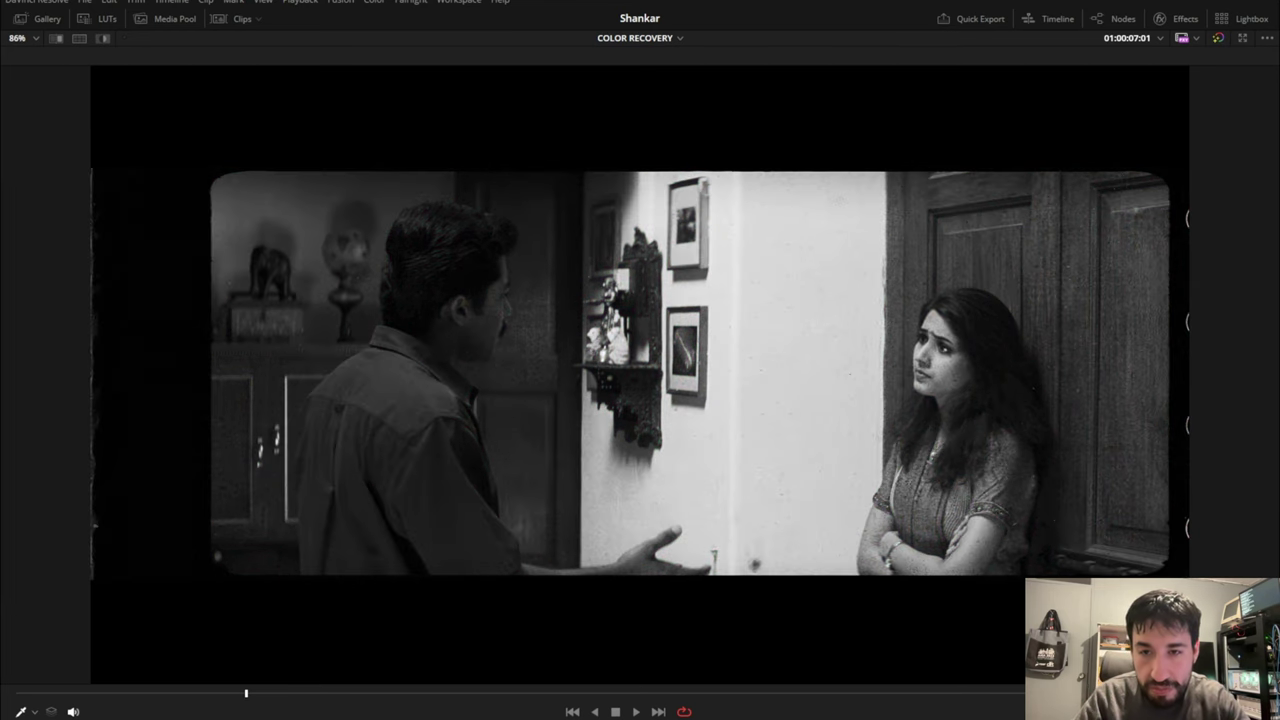
drag(246, 692, 287, 693)
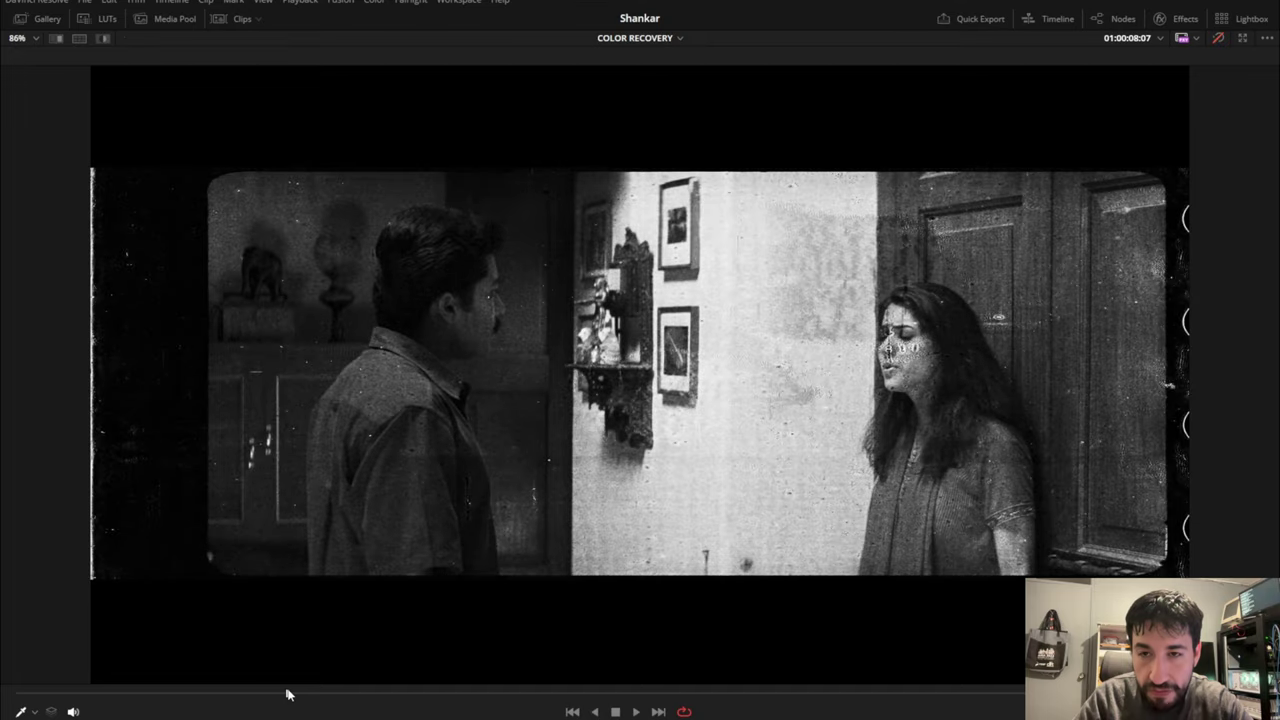
drag(287, 693, 652, 685)
key(shift+d)
key(shift+d)
key(shift+d)
key(shift+d)
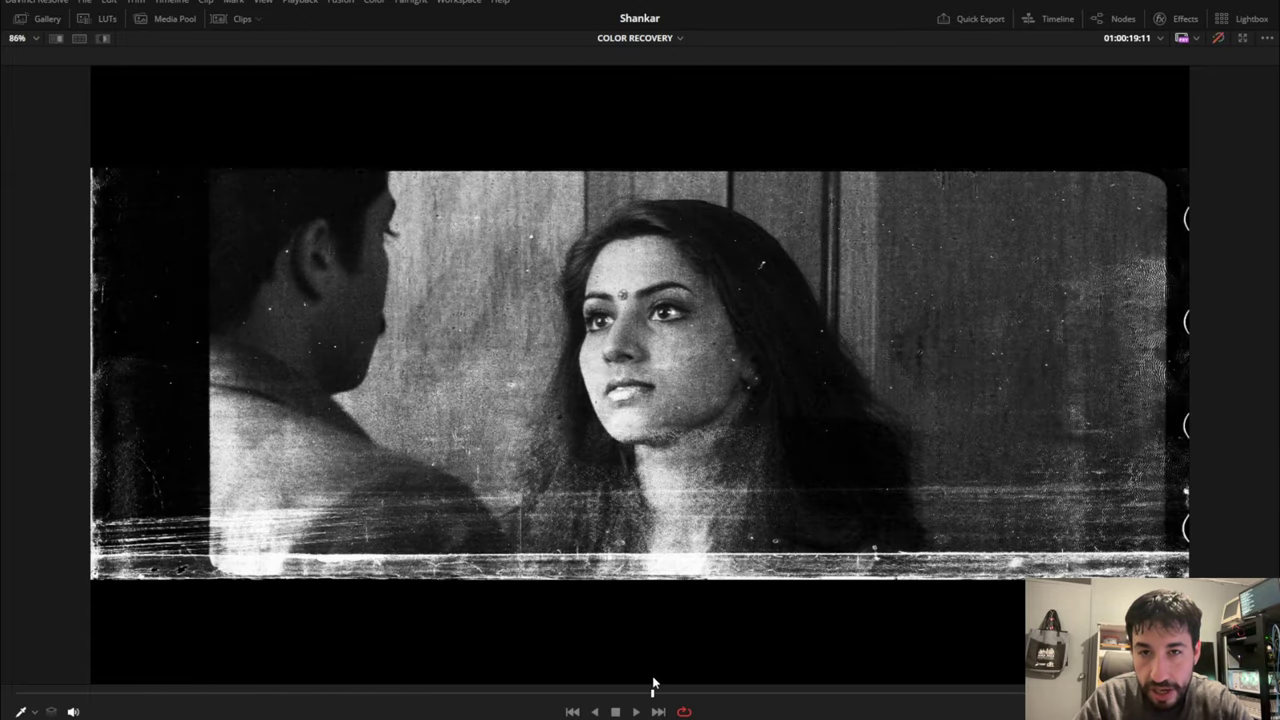
key(shift+d)
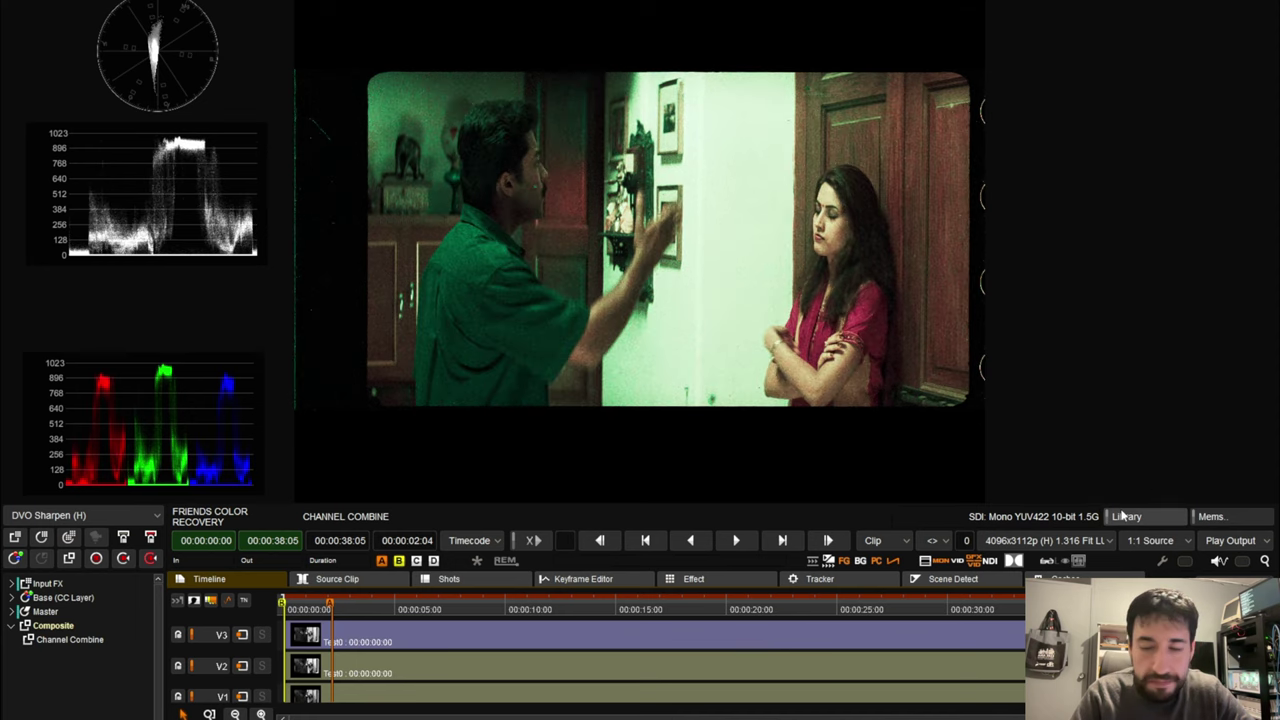
Switch to the restoration program with the CHANNEL COMBINE composition and open the library of the FRIENDS COLOR RECOVERY project
click(1183, 520)
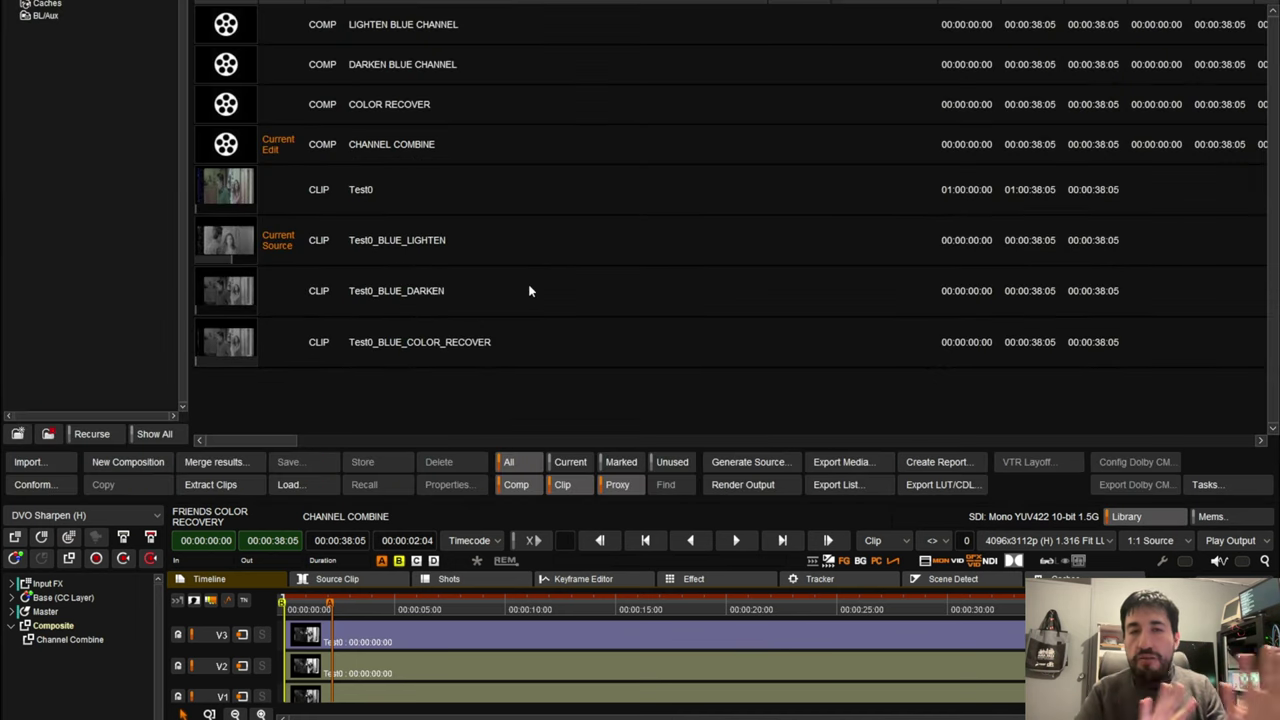